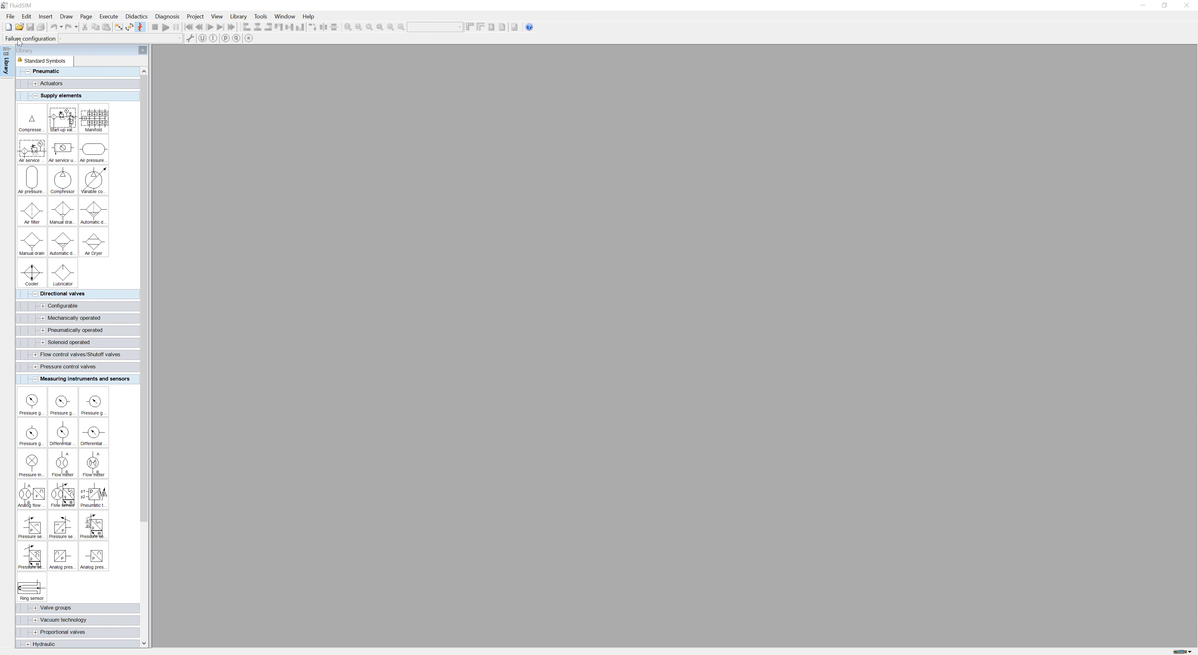
Step: Create a new circuit file and place a double acting cylinder near the upper-left corner of the sheet
{"action": "left_click", "coordinate": [10, 21]}
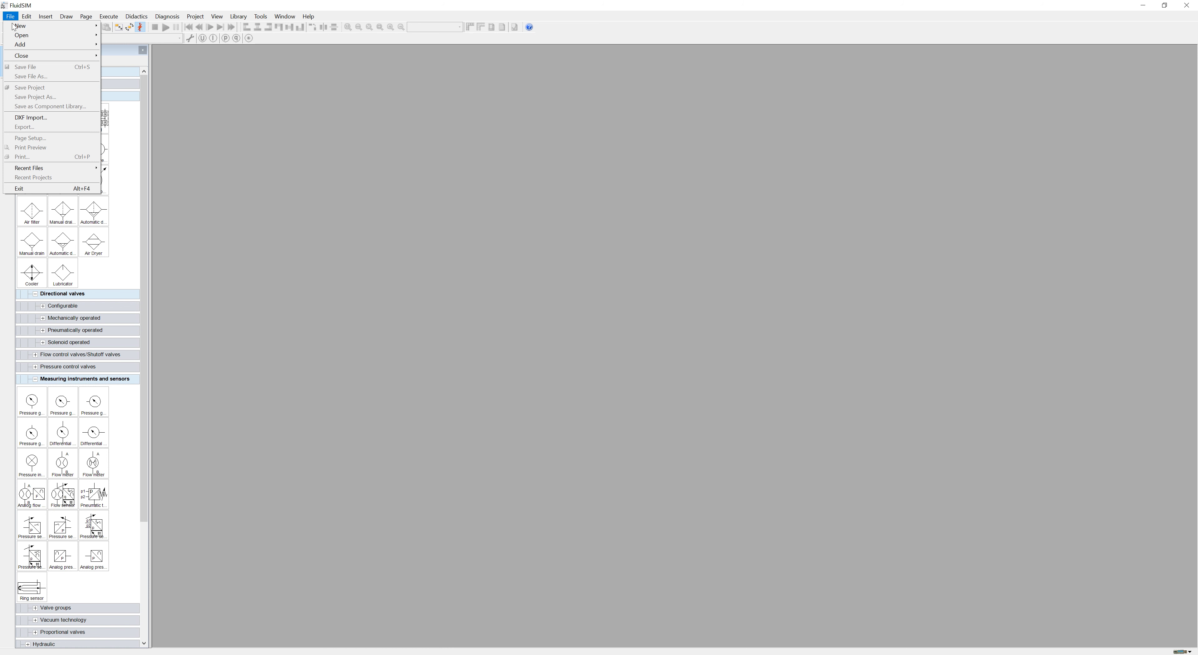
{"action": "left_click", "coordinate": [109, 29]}
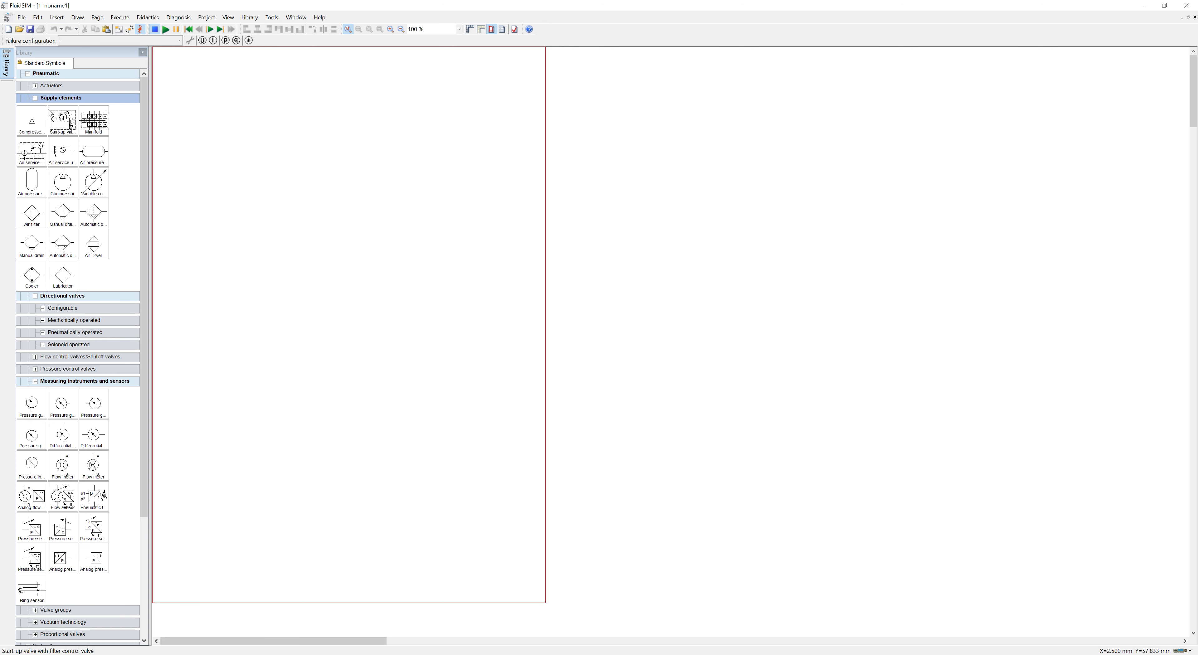
{"action": "left_click", "coordinate": [35, 87]}
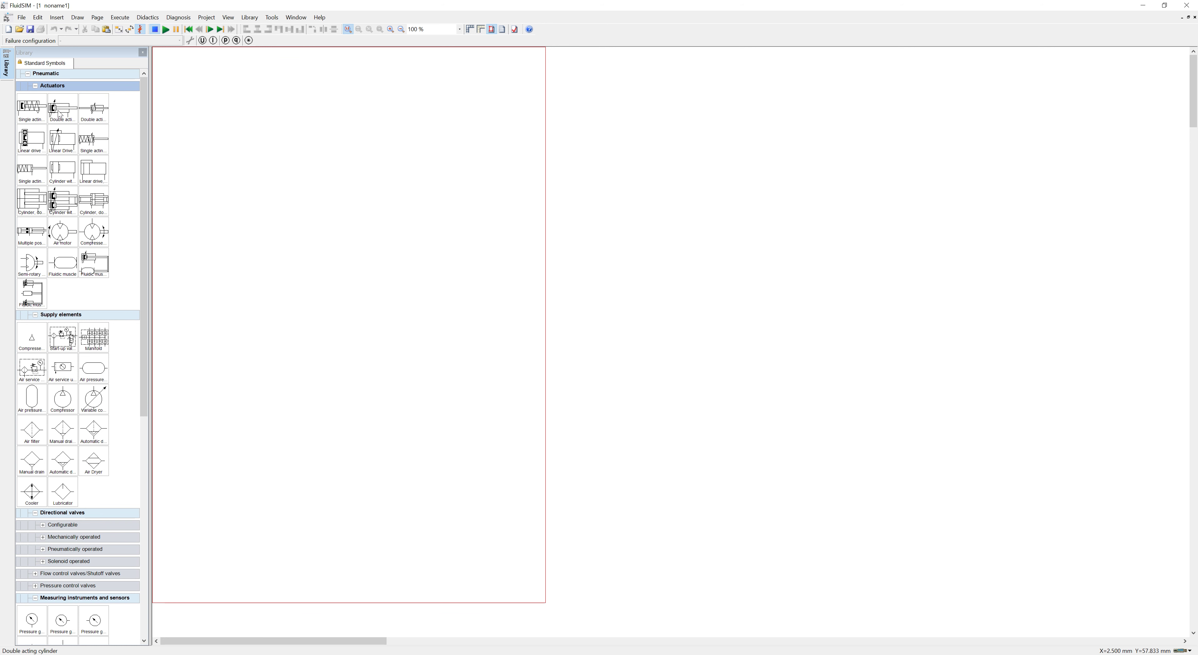
{"action": "left_click_drag", "start_coordinate": [59, 112], "coordinate": [222, 90]}
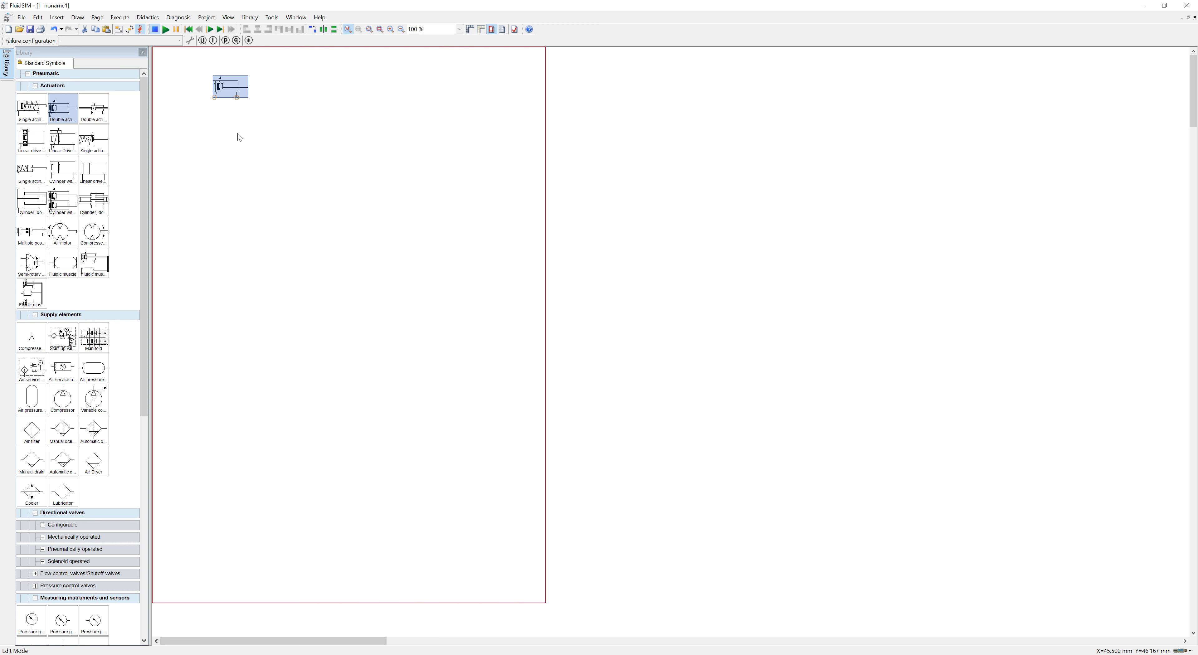
Step: Place a pneumatically operated 5/2-way impulse valve directly below the double acting cylinder
{"action": "left_click_drag", "start_coordinate": [145, 309], "coordinate": [146, 425]}
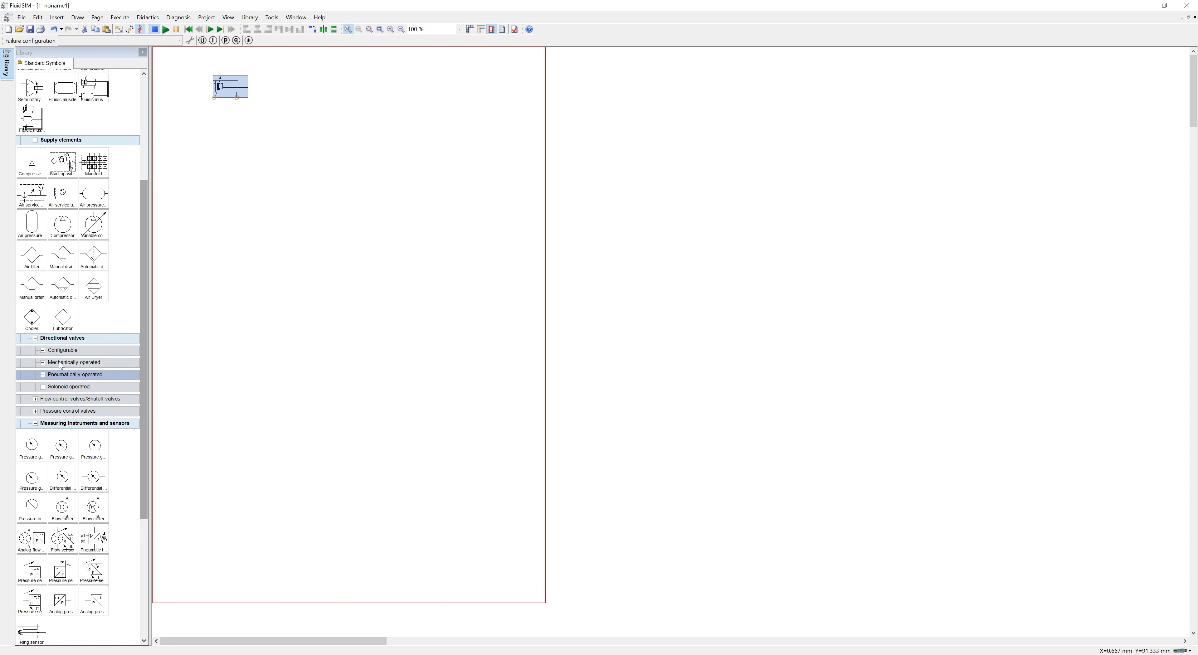
{"action": "left_click", "coordinate": [43, 375]}
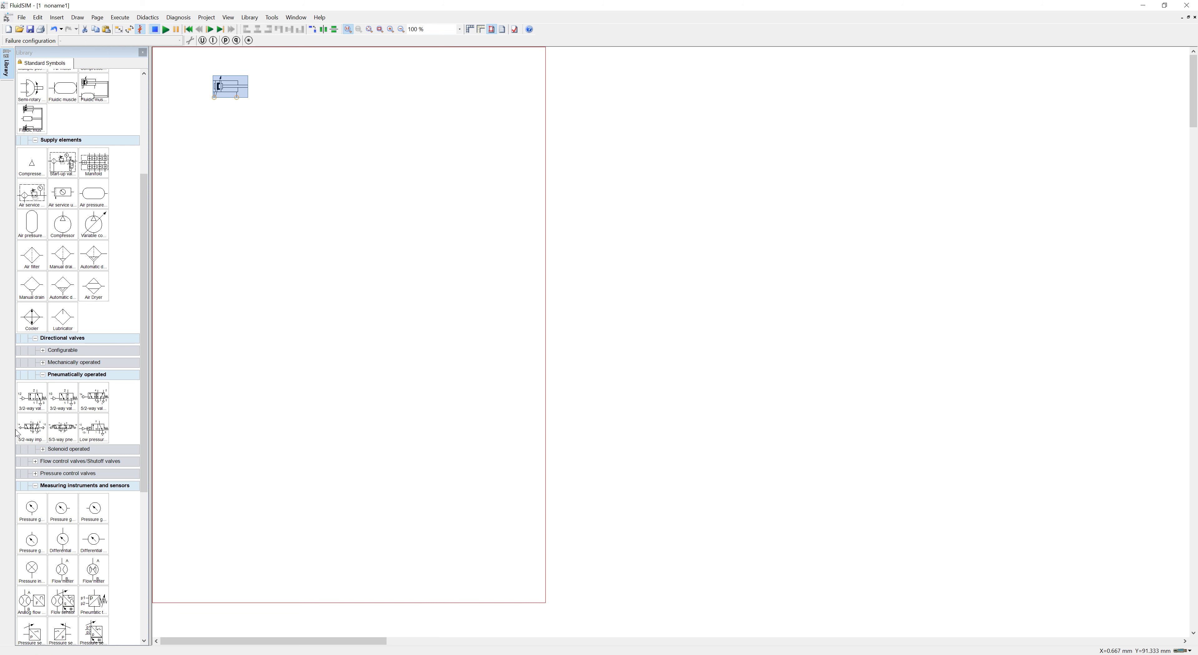
{"action": "left_click_drag", "start_coordinate": [38, 434], "coordinate": [220, 128]}
{"action": "left_click", "coordinate": [298, 178]}
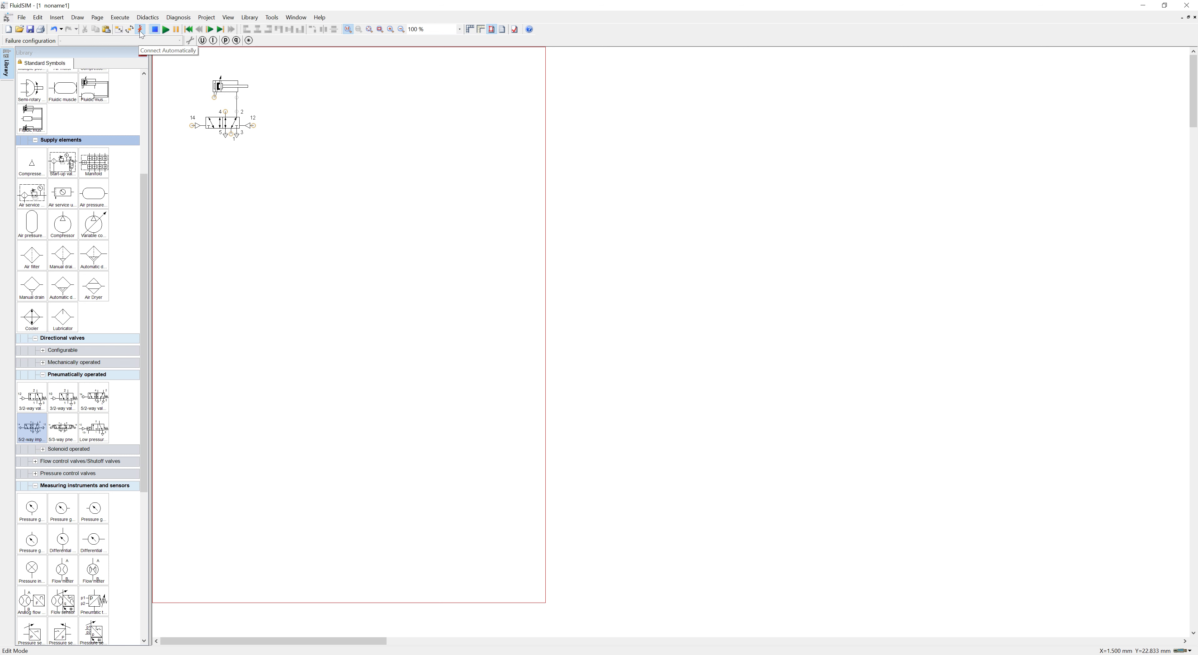
{"action": "left_click", "coordinate": [285, 253]}
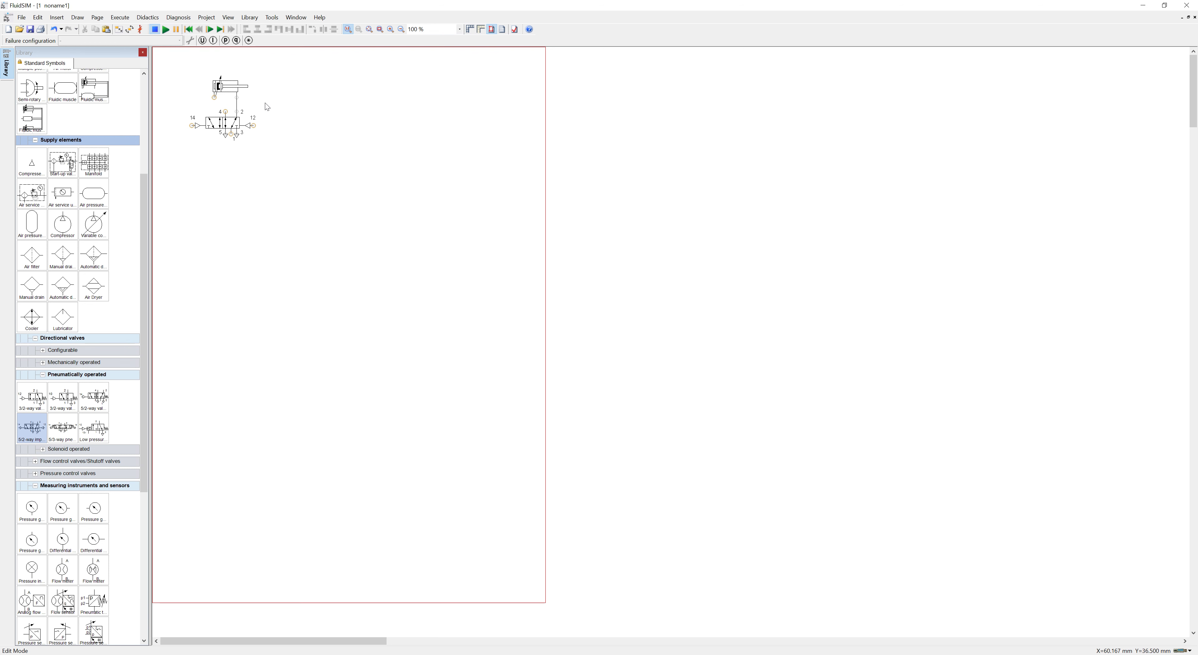
{"action": "left_click", "coordinate": [247, 135]}
Step: Place a normally closed 3/2-way roller lever valve on the sheet, beside the double acting cylinder
{"action": "left_click", "coordinate": [390, 29]}
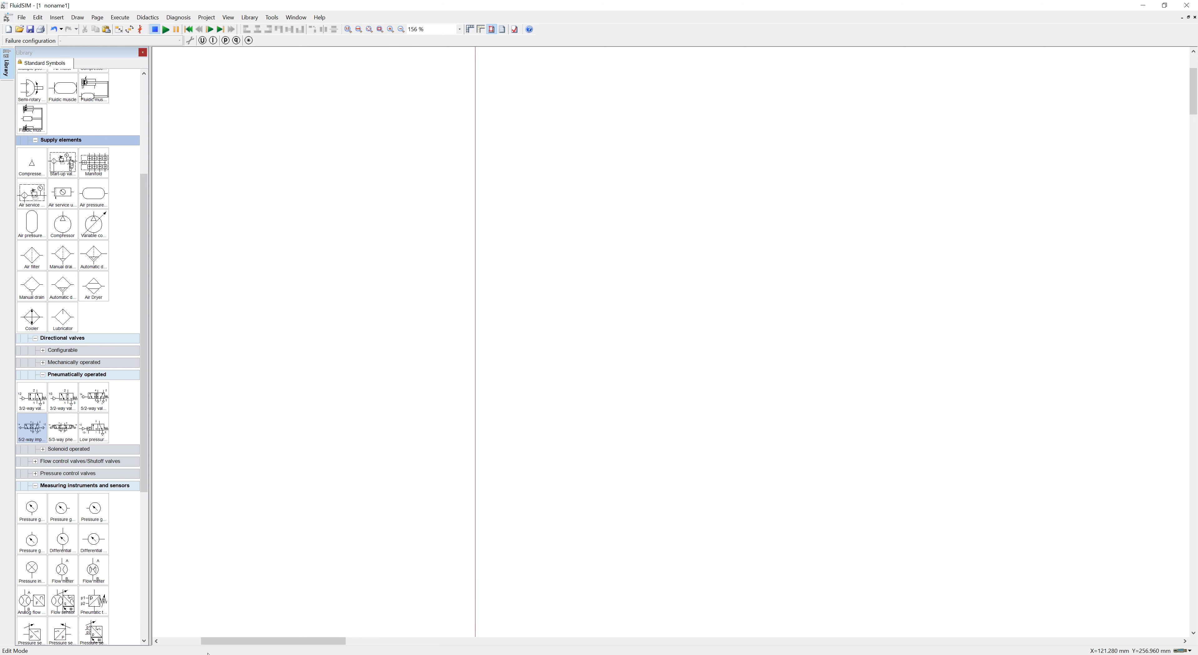
{"action": "left_click_drag", "start_coordinate": [229, 645], "coordinate": [142, 640]}
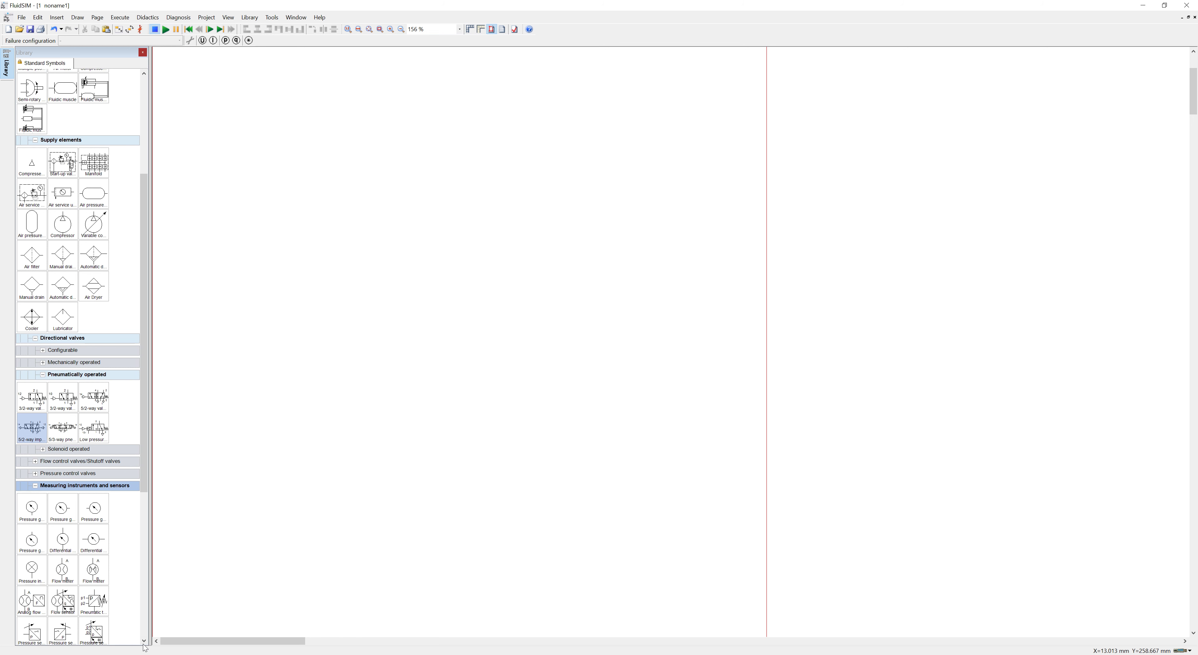
{"action": "left_click_drag", "start_coordinate": [1191, 110], "coordinate": [1192, 96]}
{"action": "left_click", "coordinate": [864, 142]}
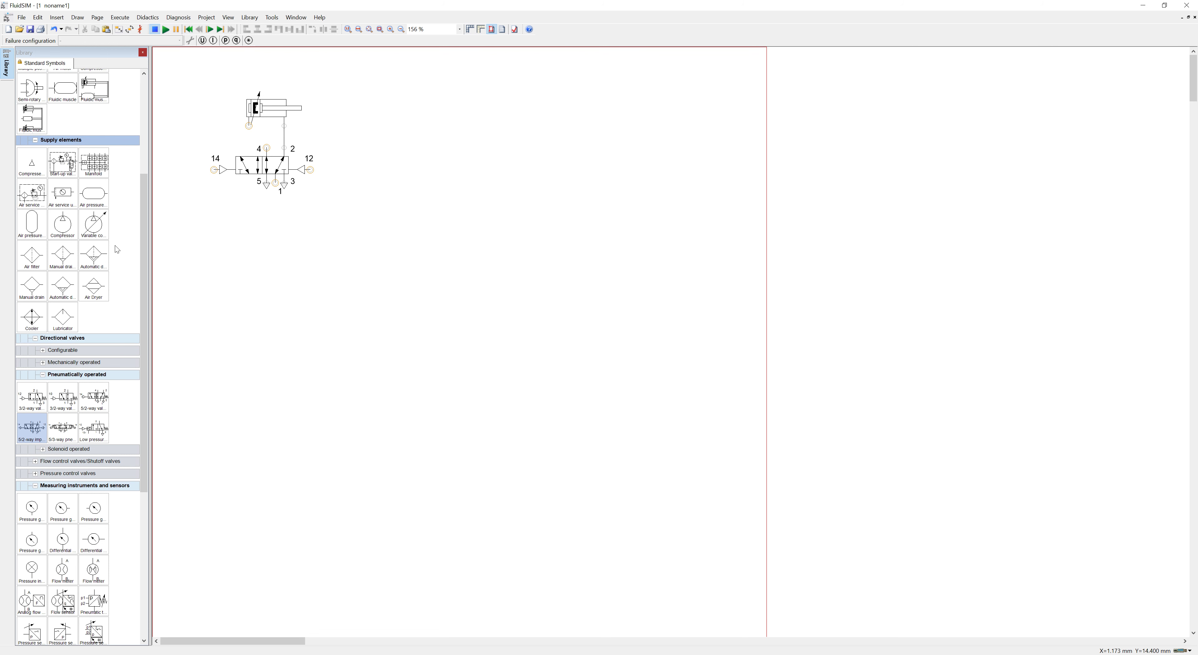
{"action": "mouse_move", "coordinate": [303, 88]}
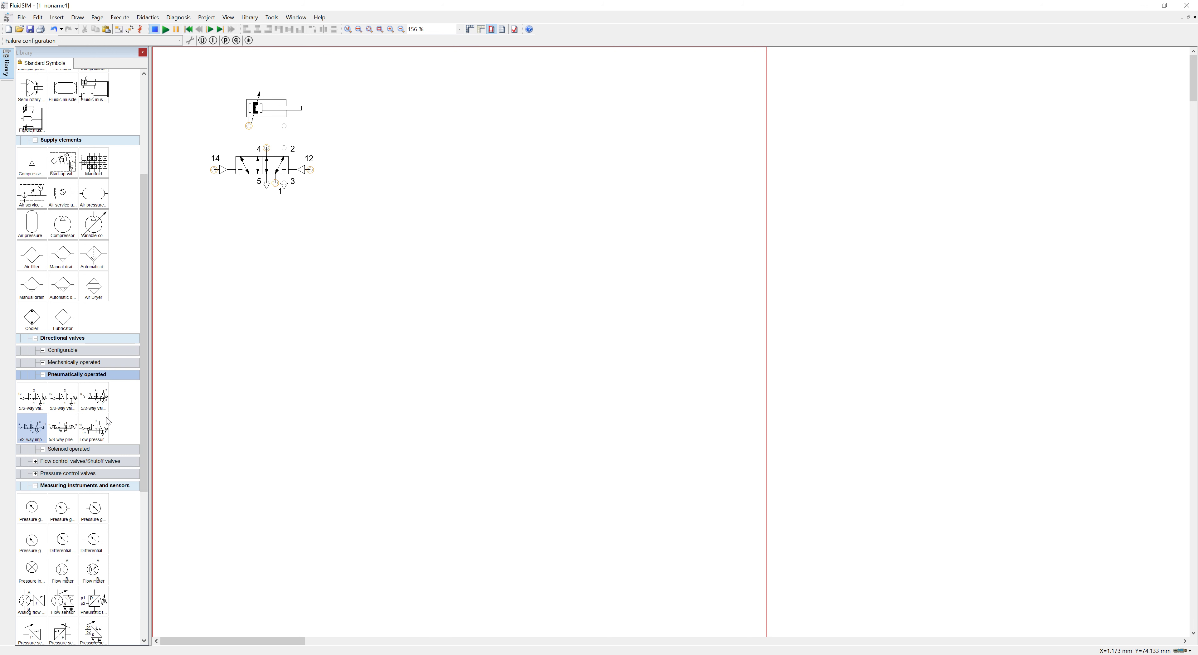
{"action": "left_click", "coordinate": [43, 363]}
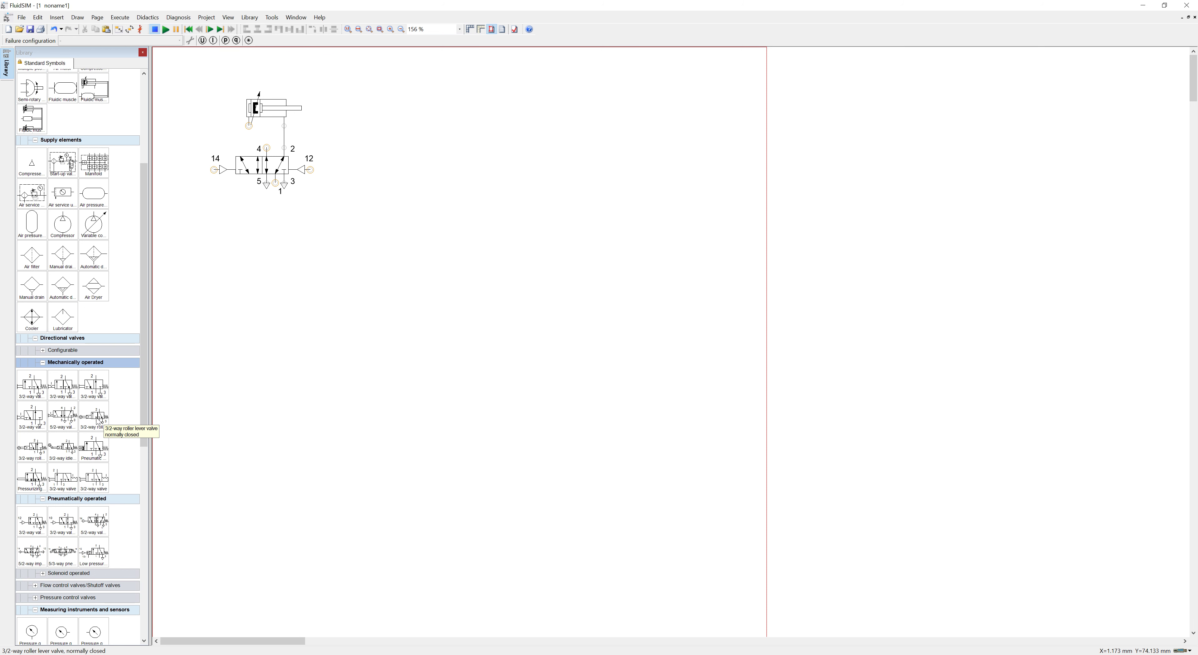
{"action": "left_click_drag", "start_coordinate": [95, 418], "coordinate": [413, 130]}
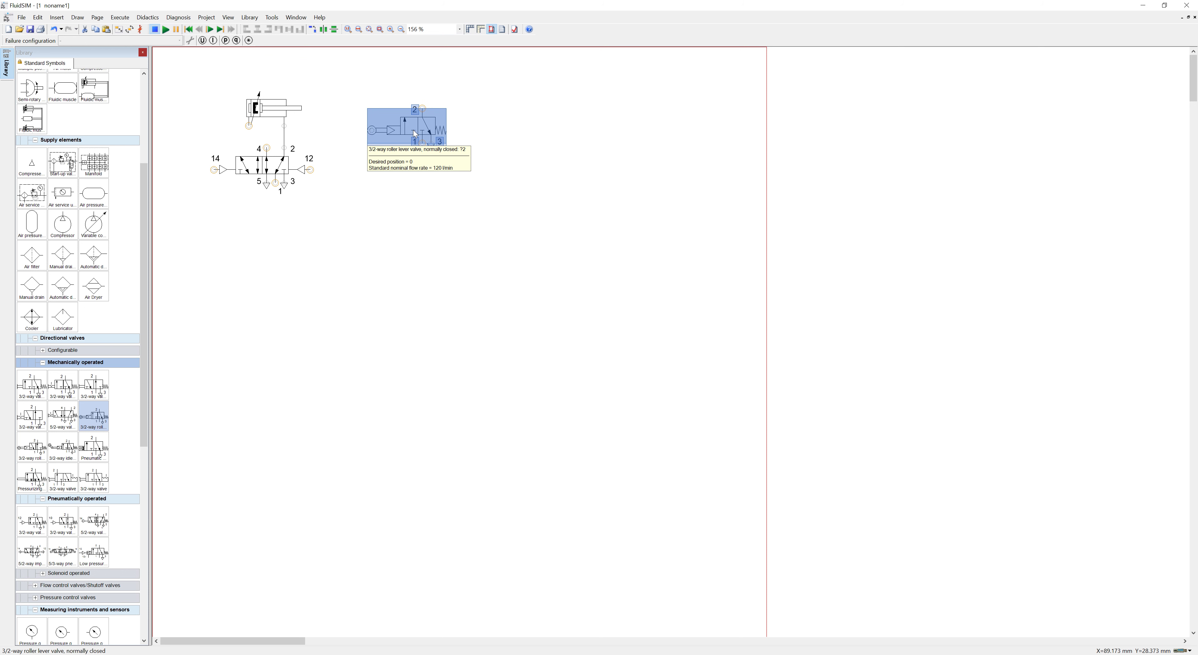
Step: Rotate the roller lever valve so its spring faces up and its roller faces down
{"action": "right_click", "coordinate": [413, 131]}
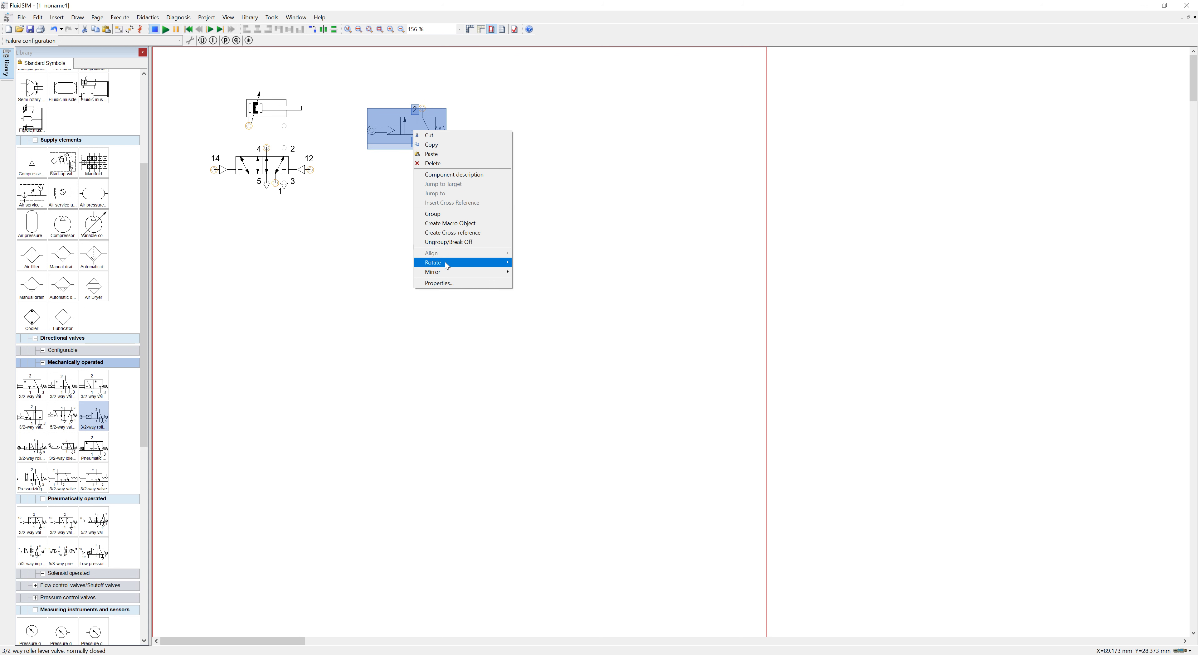
{"action": "mouse_move", "coordinate": [465, 262]}
{"action": "left_click", "coordinate": [527, 260]}
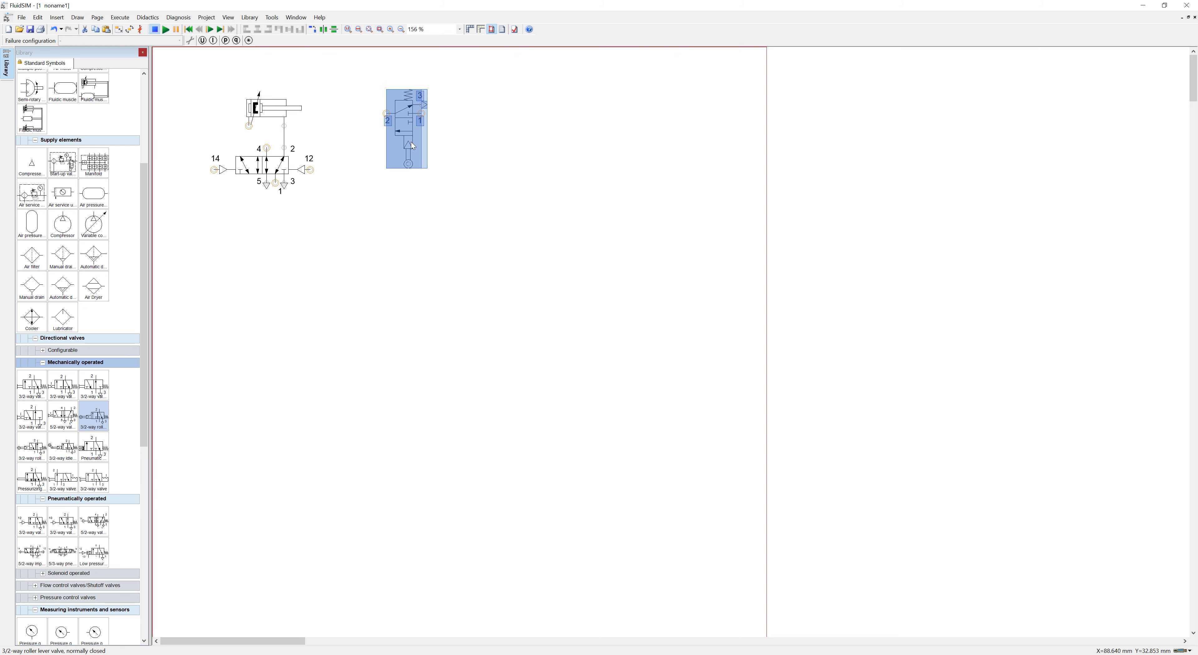
{"action": "left_click", "coordinate": [450, 154]}
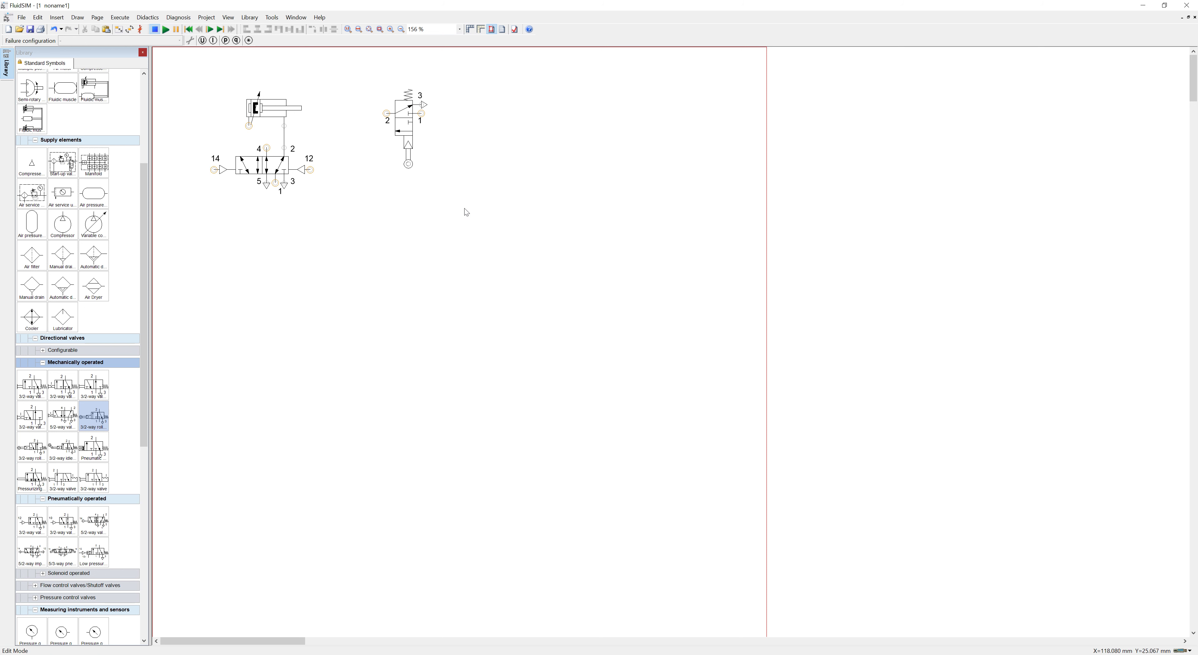
Step: Mirror the roller lever valve vertically so ports 1 and 3 swap sides with port 2
{"action": "mouse_move", "coordinate": [393, 152]}
{"action": "right_click", "coordinate": [404, 126]}
{"action": "left_click", "coordinate": [399, 120]}
{"action": "right_click", "coordinate": [399, 119]}
{"action": "mouse_move", "coordinate": [473, 262]}
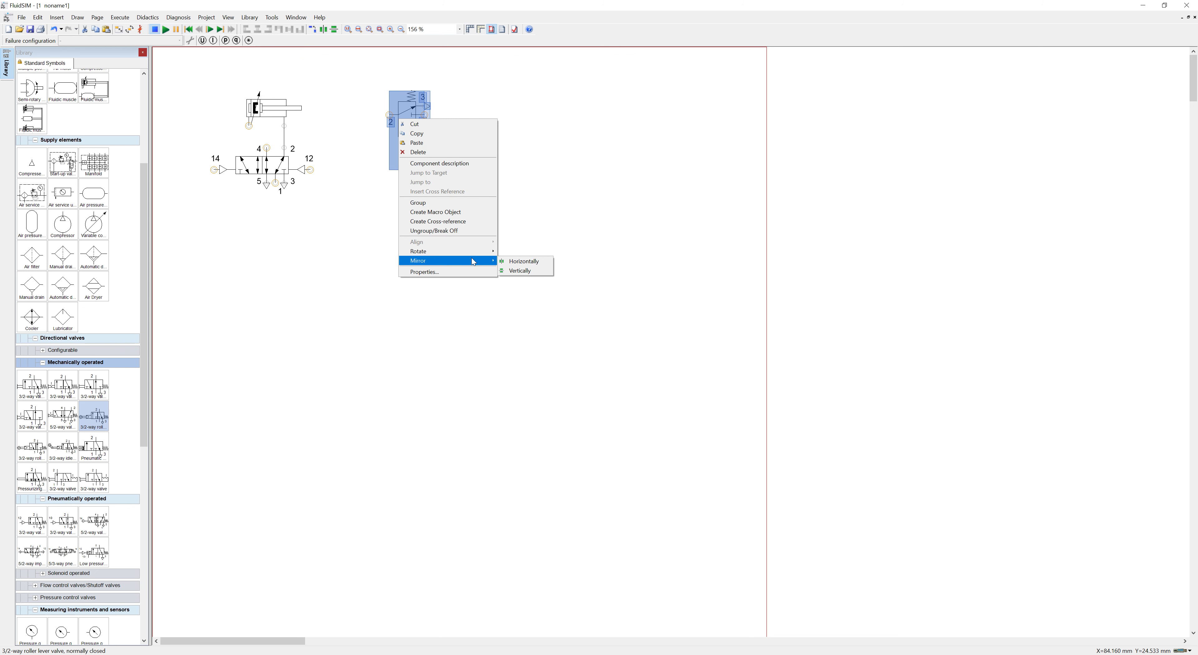
{"action": "left_click", "coordinate": [520, 271]}
{"action": "left_click", "coordinate": [463, 165]}
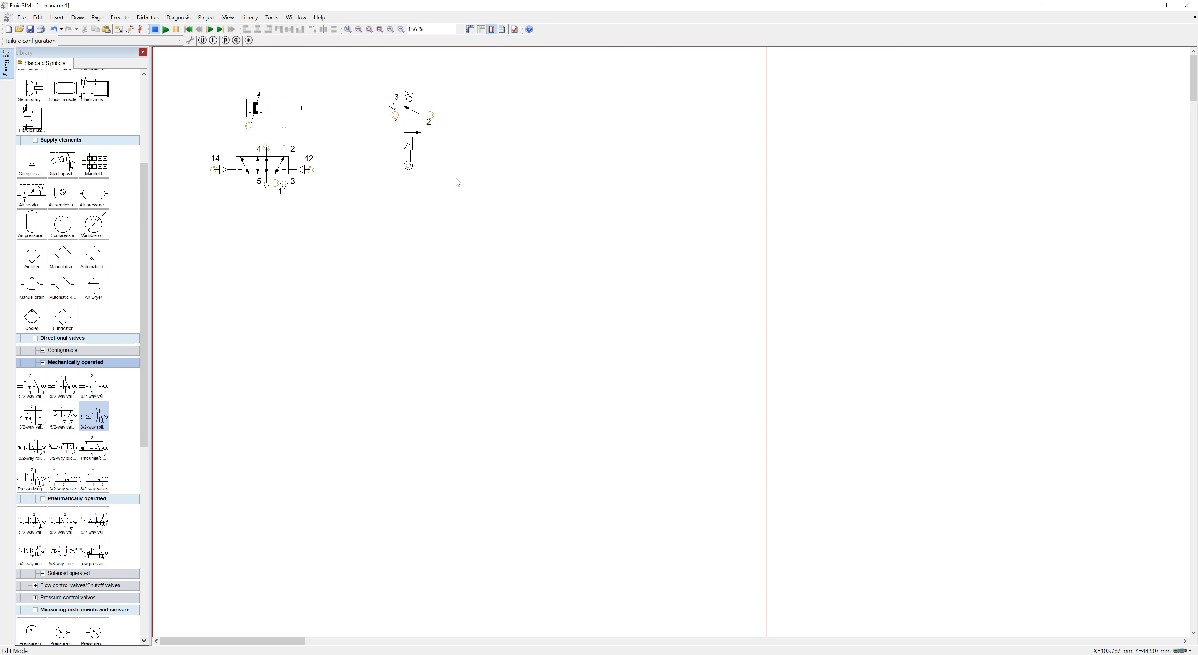
Step: Move the cylinder and 5/2-way valve down, and position the roller lever valve above the end of the piston rod
{"action": "left_click_drag", "start_coordinate": [362, 213], "coordinate": [249, 148]}
{"action": "left_click", "coordinate": [378, 98]}
{"action": "left_click_drag", "start_coordinate": [376, 98], "coordinate": [297, 86]}
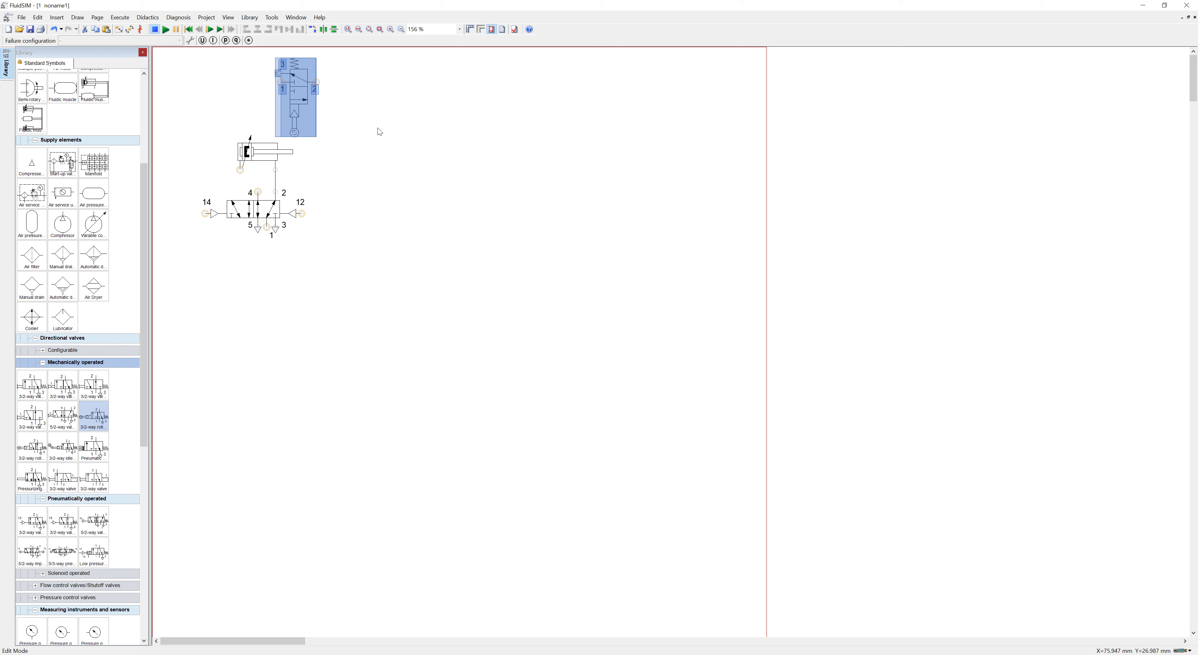
{"action": "left_click", "coordinate": [378, 130]}
{"action": "left_click", "coordinate": [297, 91]}
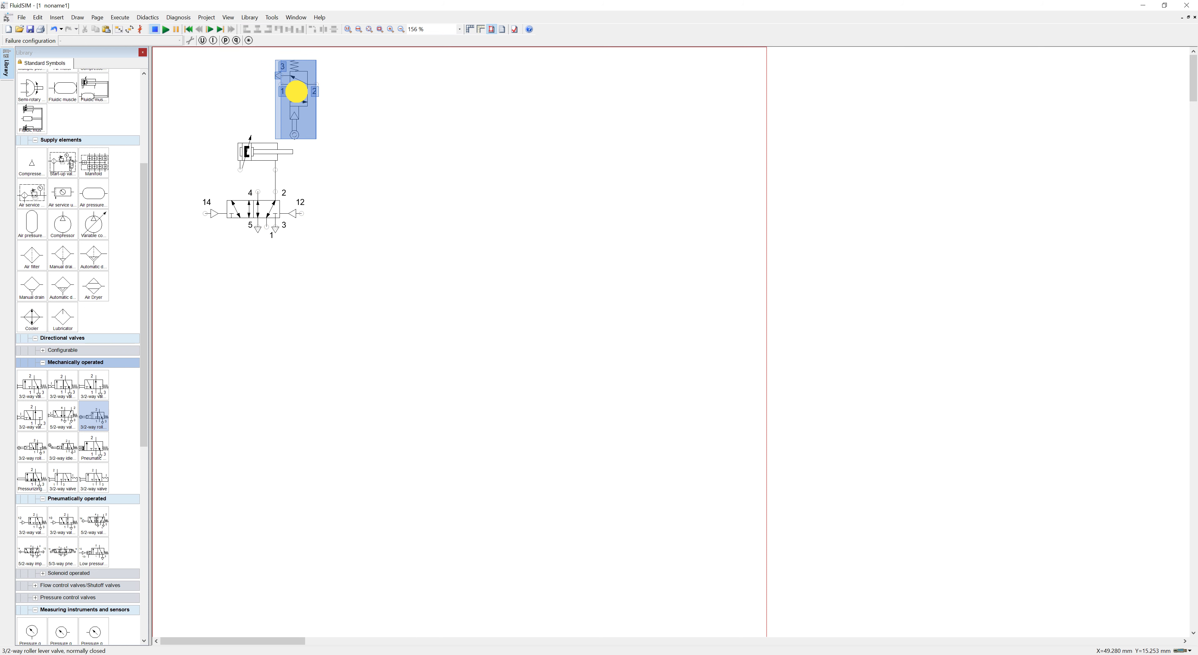
{"action": "left_click", "coordinate": [346, 133]}
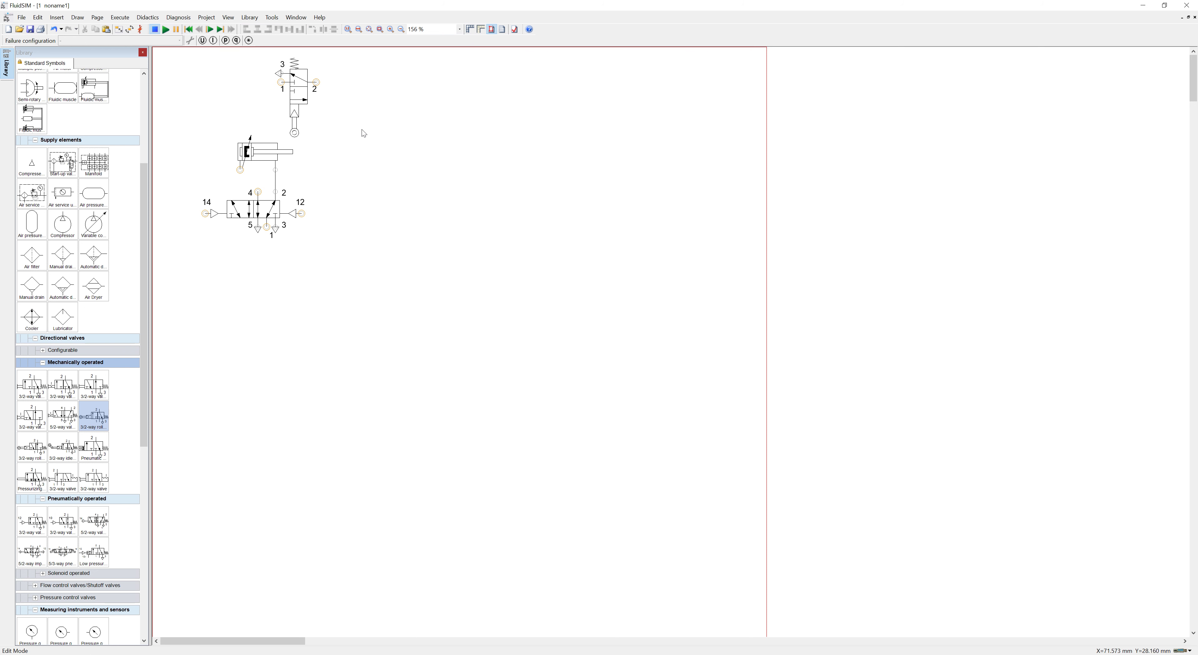
Step: Duplicate the roller lever valve and position the copy level with the original, beyond the piston rod's end
{"action": "left_click_drag", "start_coordinate": [362, 128], "coordinate": [287, 90]}
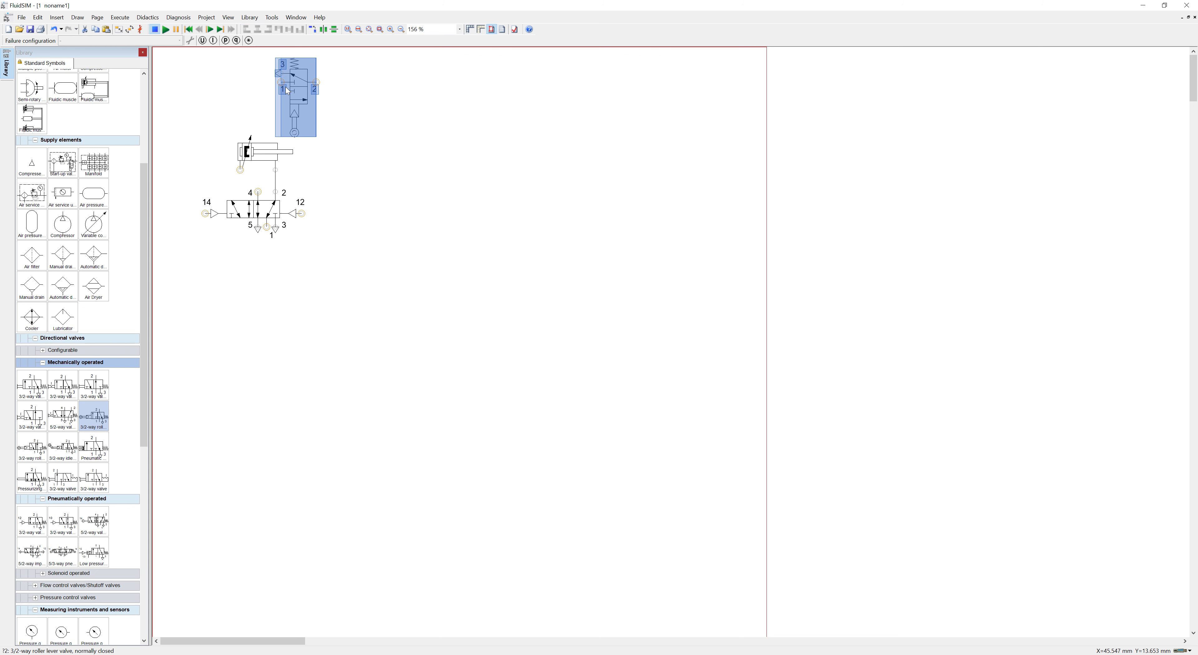
{"action": "left_click", "coordinate": [406, 89]}
{"action": "key", "text": "ctrl+v"}
{"action": "left_click", "coordinate": [371, 62]}
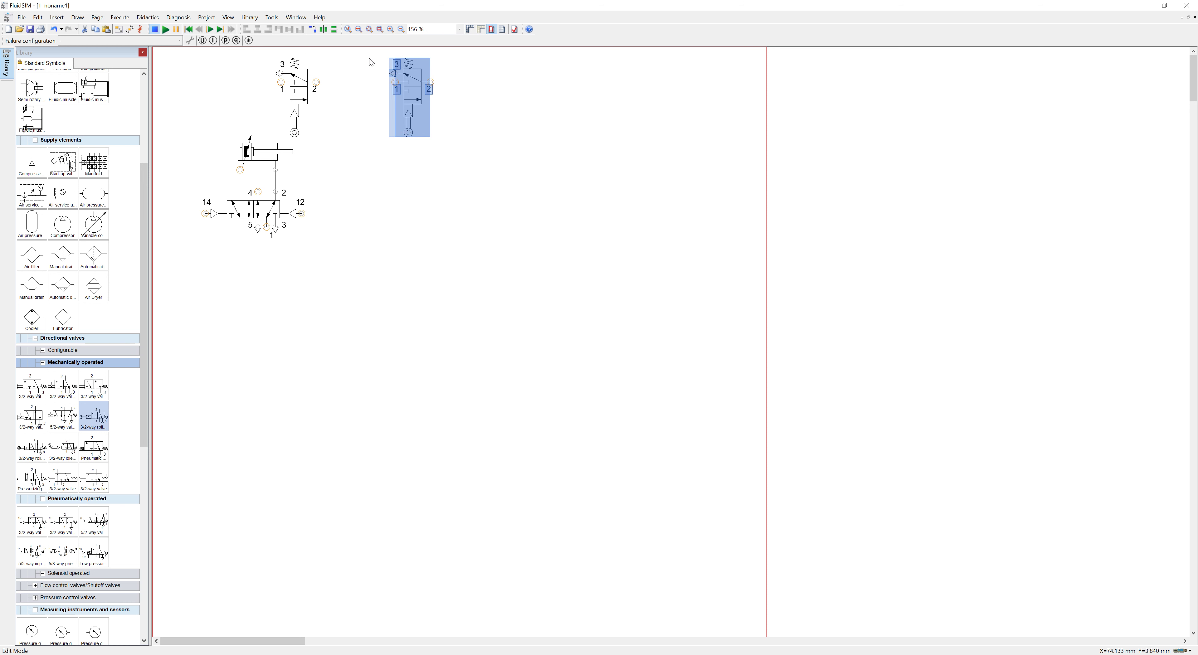
{"action": "left_click", "coordinate": [346, 210]}
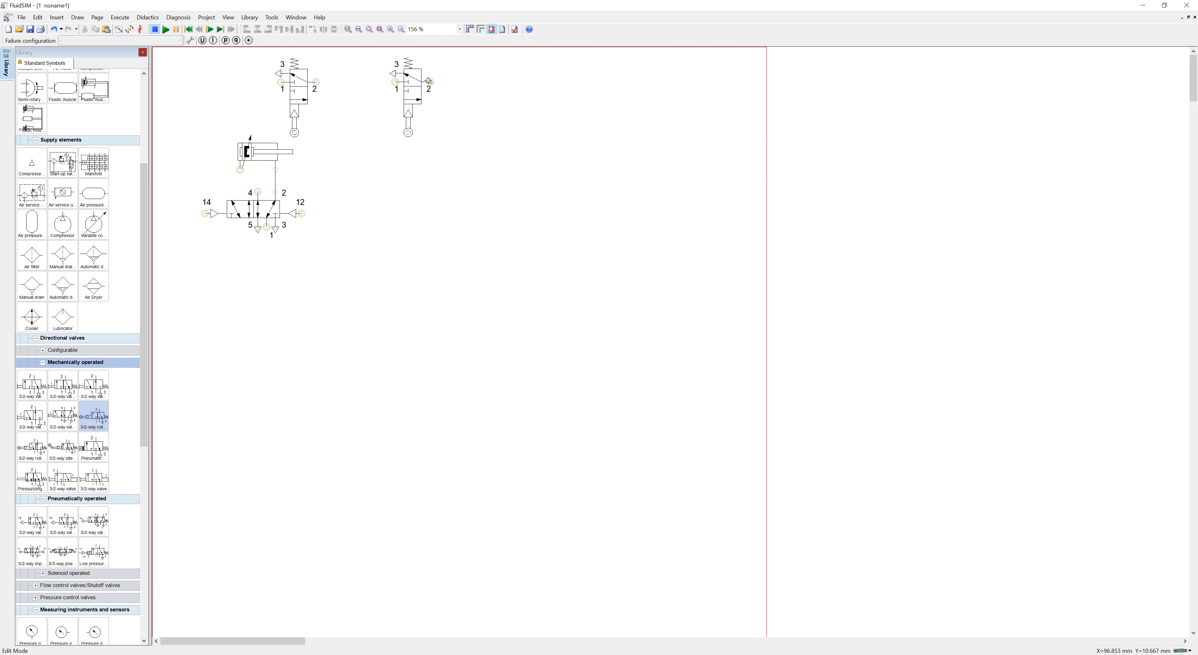
{"action": "left_click_drag", "start_coordinate": [409, 89], "coordinate": [385, 89]}
{"action": "left_click", "coordinate": [455, 182]}
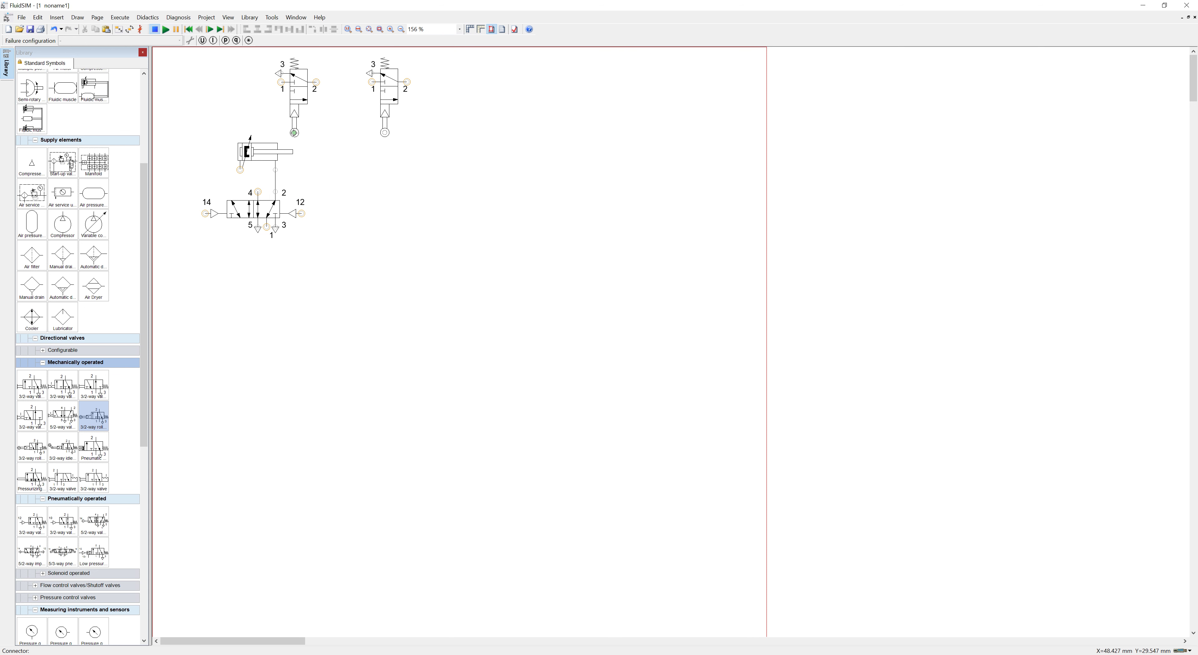
Step: Set the identification of the roller connector above the piston rod to a0#
{"action": "double_click", "coordinate": [294, 133]}
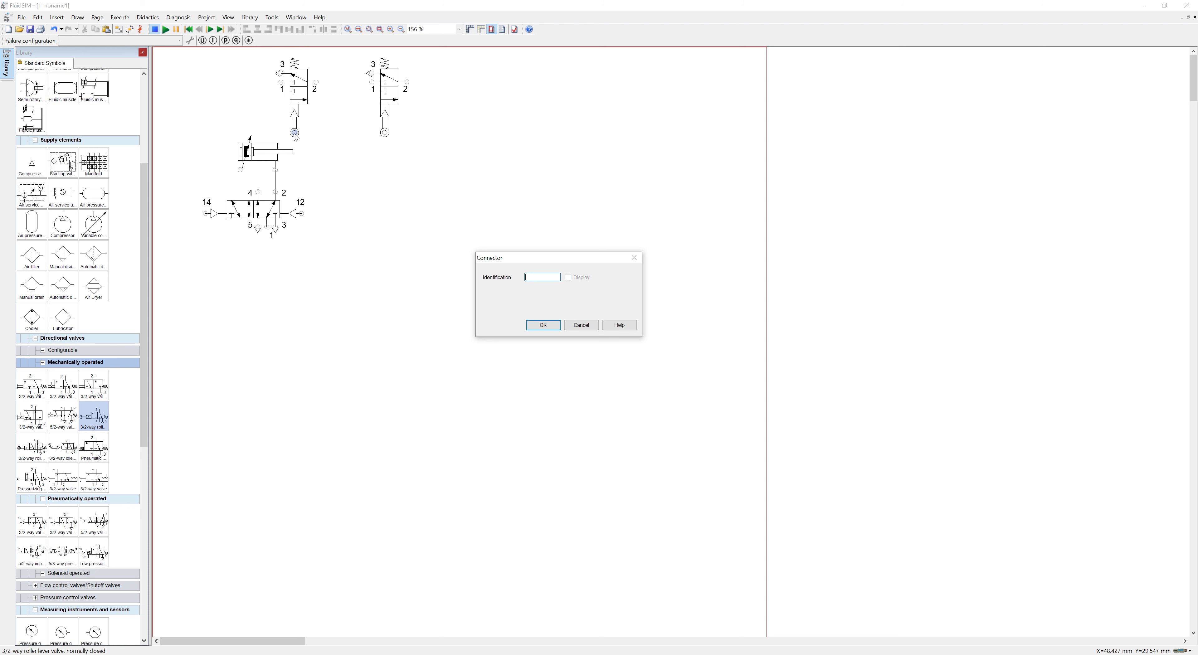
{"action": "type", "text": "a0#"}
{"action": "key", "text": "Return"}
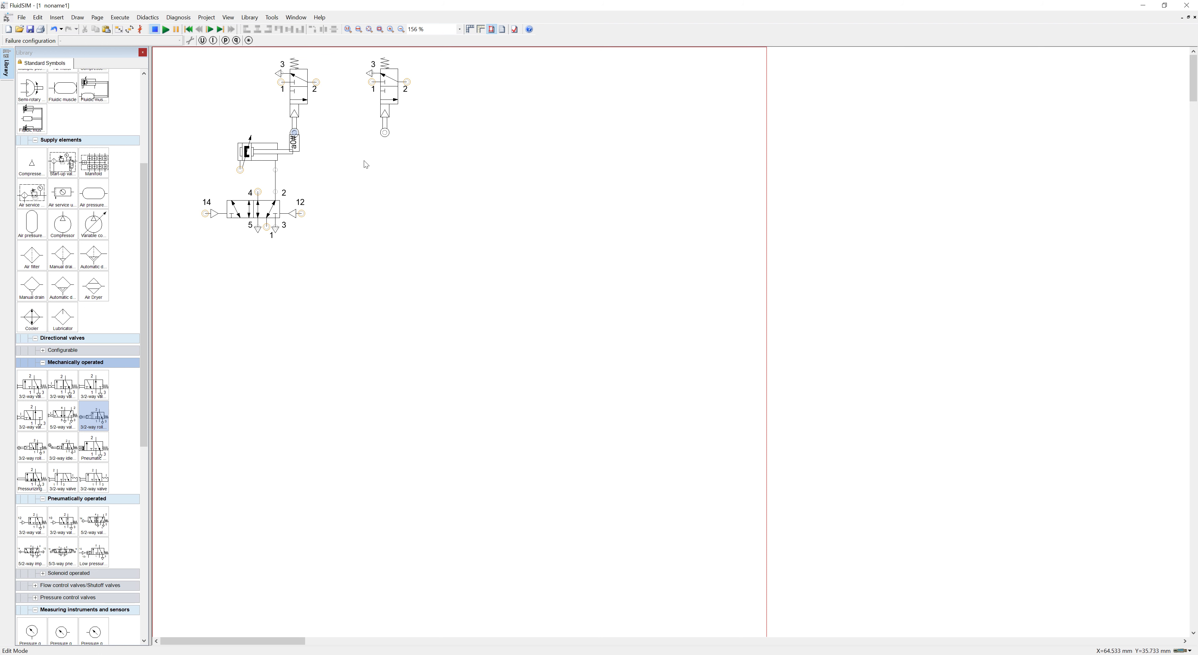
Step: Set the identification of the copied valve's roller connector to a1
{"action": "left_click", "coordinate": [386, 131]}
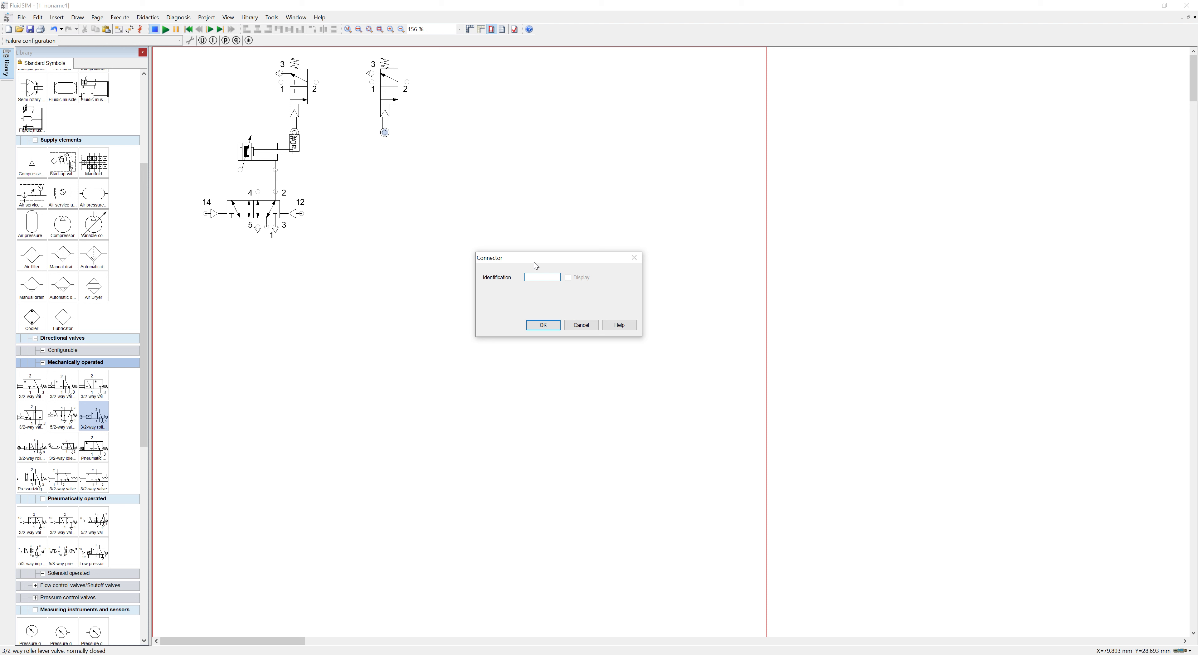
{"action": "type", "text": "a1"}
{"action": "key", "text": "Return"}
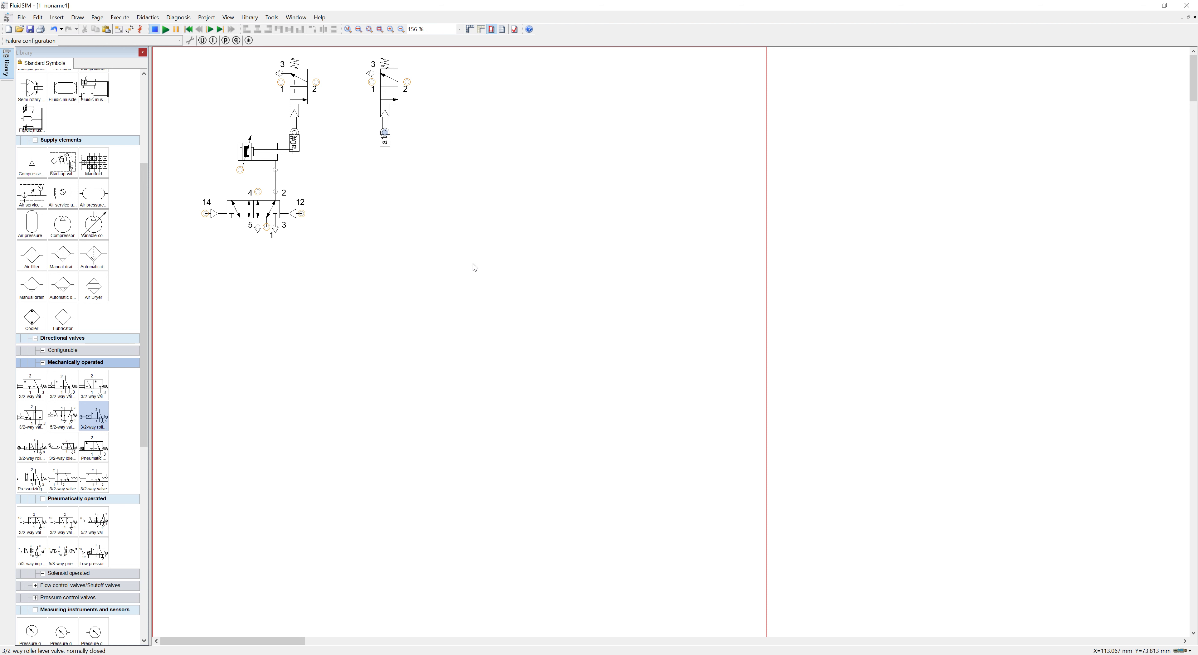
Step: Correct the identification of the roller connector above the piston rod to a0
{"action": "double_click", "coordinate": [293, 142]}
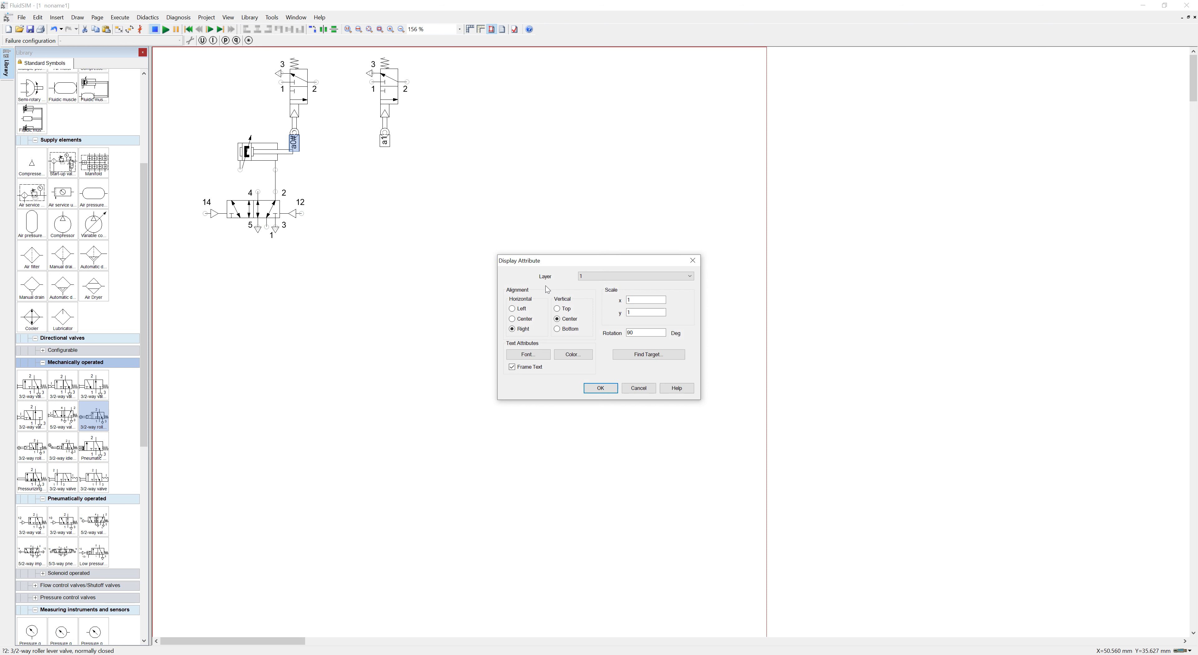
{"action": "left_click", "coordinate": [626, 386]}
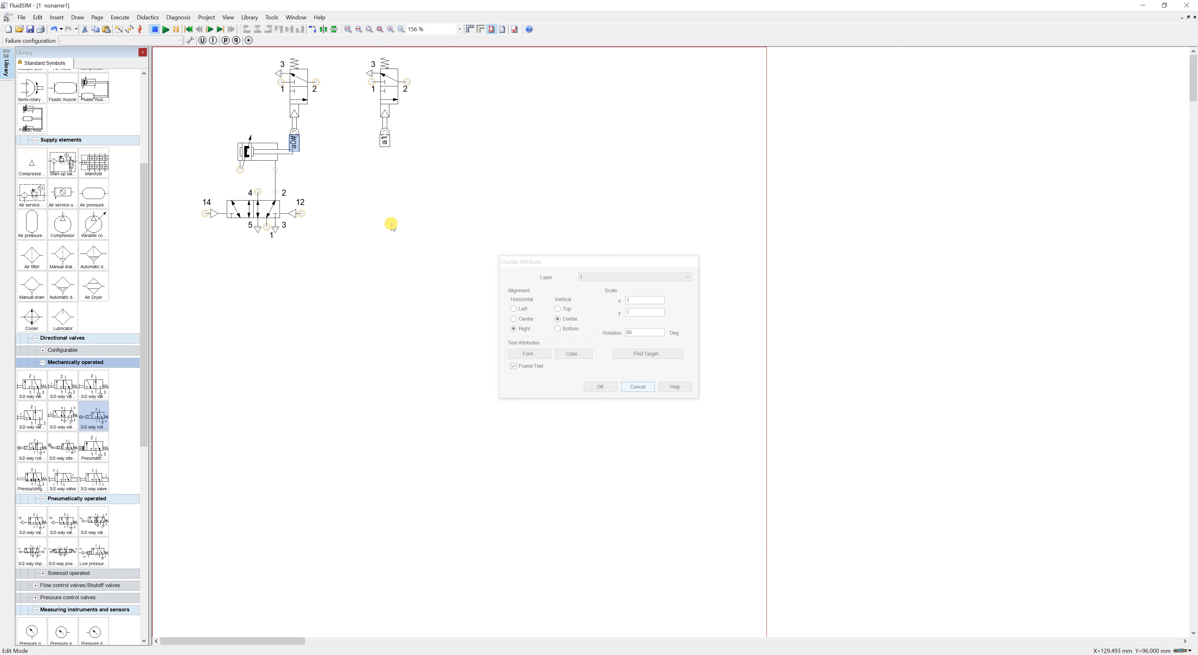
{"action": "double_click", "coordinate": [293, 132]}
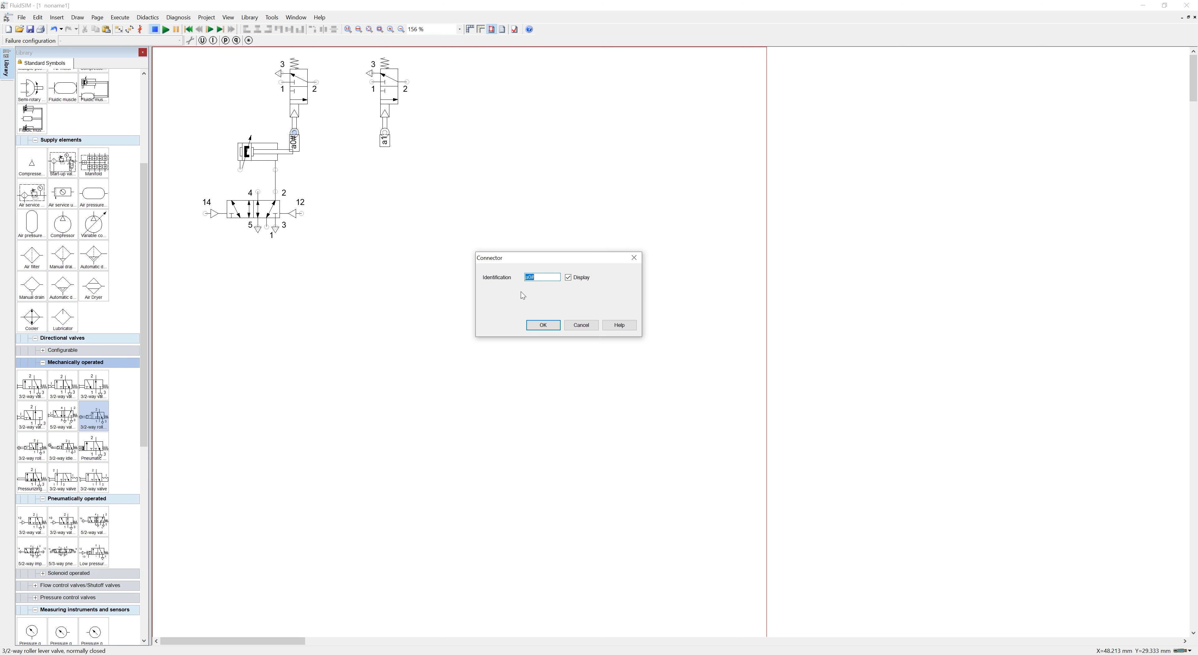
{"action": "type", "text": "a0"}
{"action": "left_click", "coordinate": [543, 325]}
Step: Move the a0 and a1 labels up beside the springs of their roller lever valves
{"action": "left_click", "coordinate": [457, 221]}
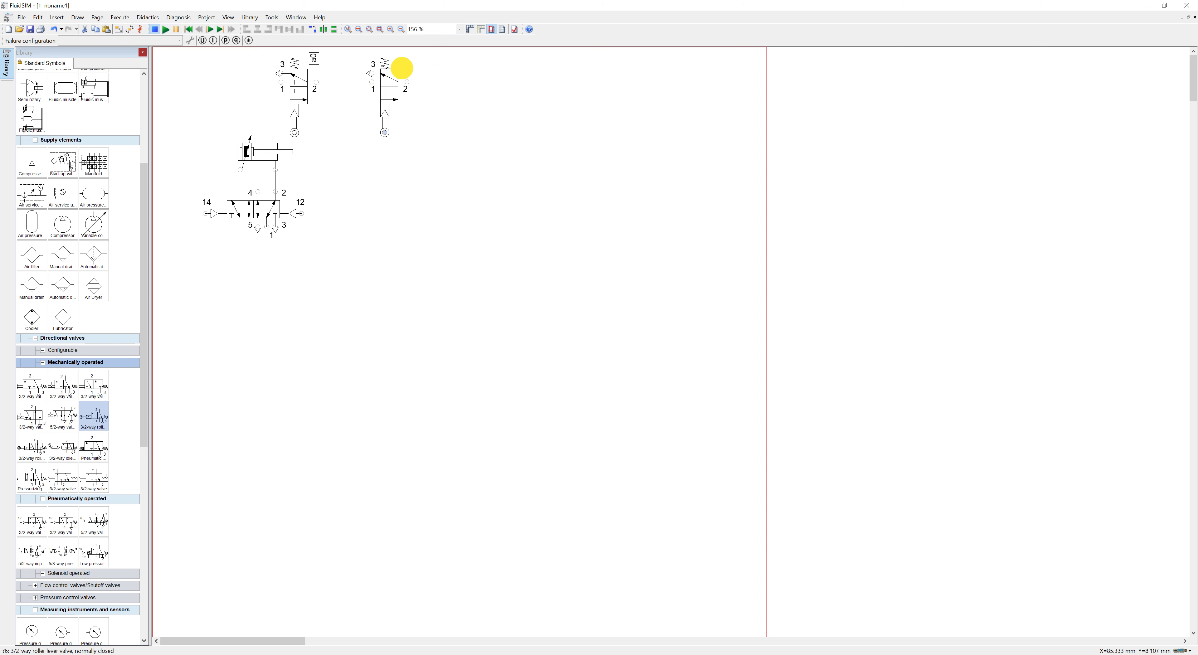
{"action": "left_click_drag", "start_coordinate": [399, 59], "coordinate": [403, 58]}
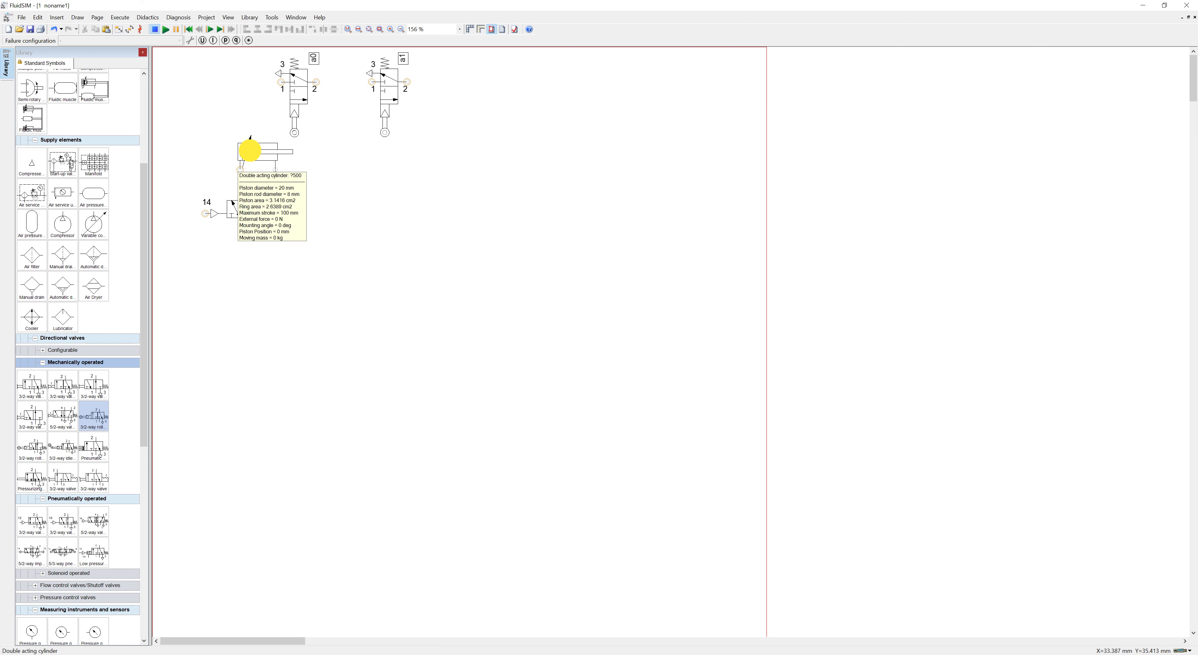
Step: Add actuating label a0 to the double acting cylinder with start 0 and end 0 mm
{"action": "double_click", "coordinate": [252, 153]}
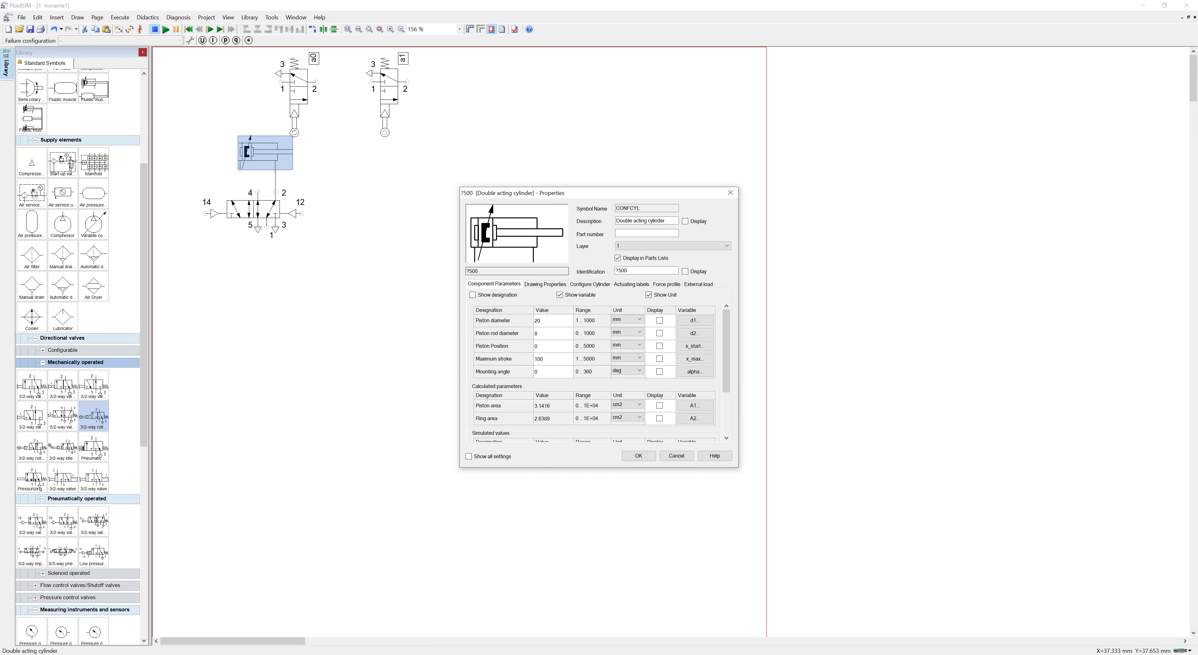
{"action": "left_click", "coordinate": [632, 285]}
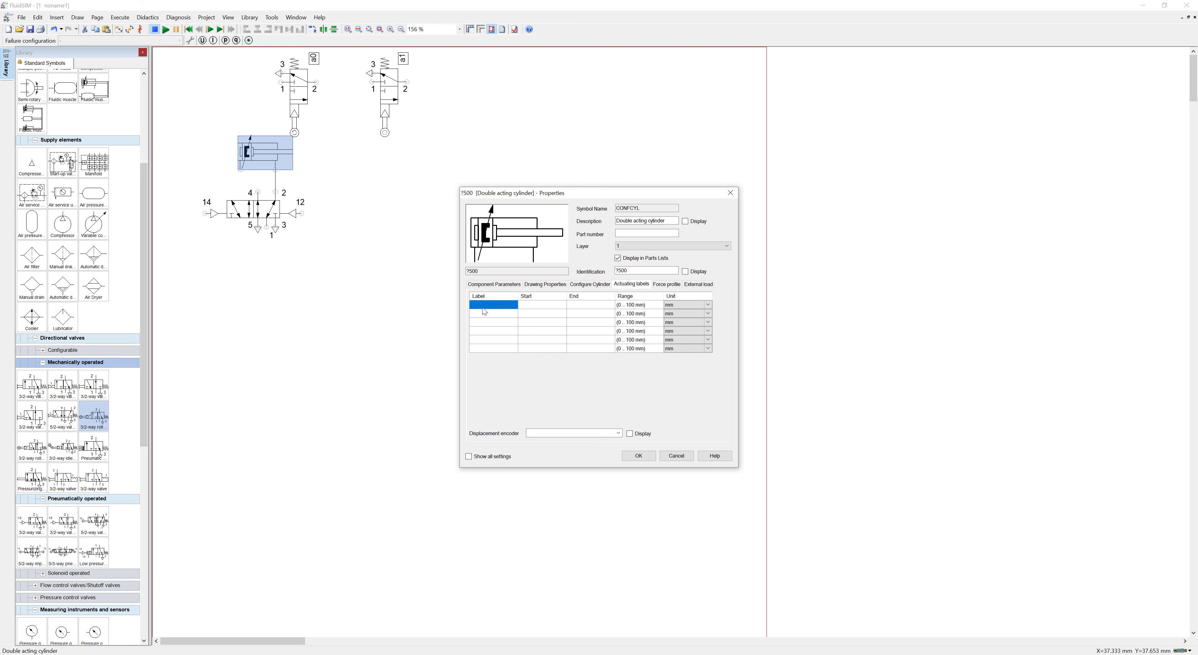
{"action": "left_click", "coordinate": [494, 305]}
{"action": "left_click", "coordinate": [537, 307]}
{"action": "type", "text": "0"}
{"action": "key", "text": "Tab"}
{"action": "type", "text": "0"}
Step: Add a second actuating label a1 to the cylinder with start 100 and end 100 mm, and accept the properties
{"action": "left_click", "coordinate": [481, 312]}
{"action": "left_click", "coordinate": [524, 315]}
{"action": "type", "text": "100"}
{"action": "left_click", "coordinate": [566, 315]}
{"action": "left_click", "coordinate": [638, 456]}
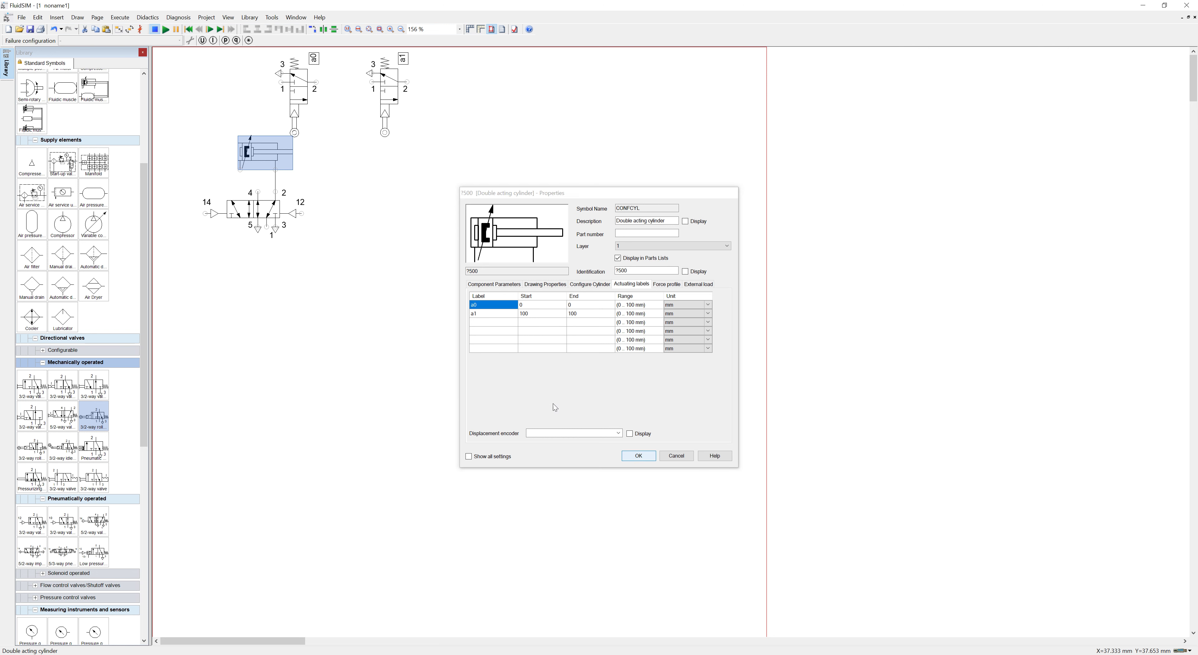
{"action": "left_click", "coordinate": [351, 243]}
{"action": "left_click", "coordinate": [423, 246]}
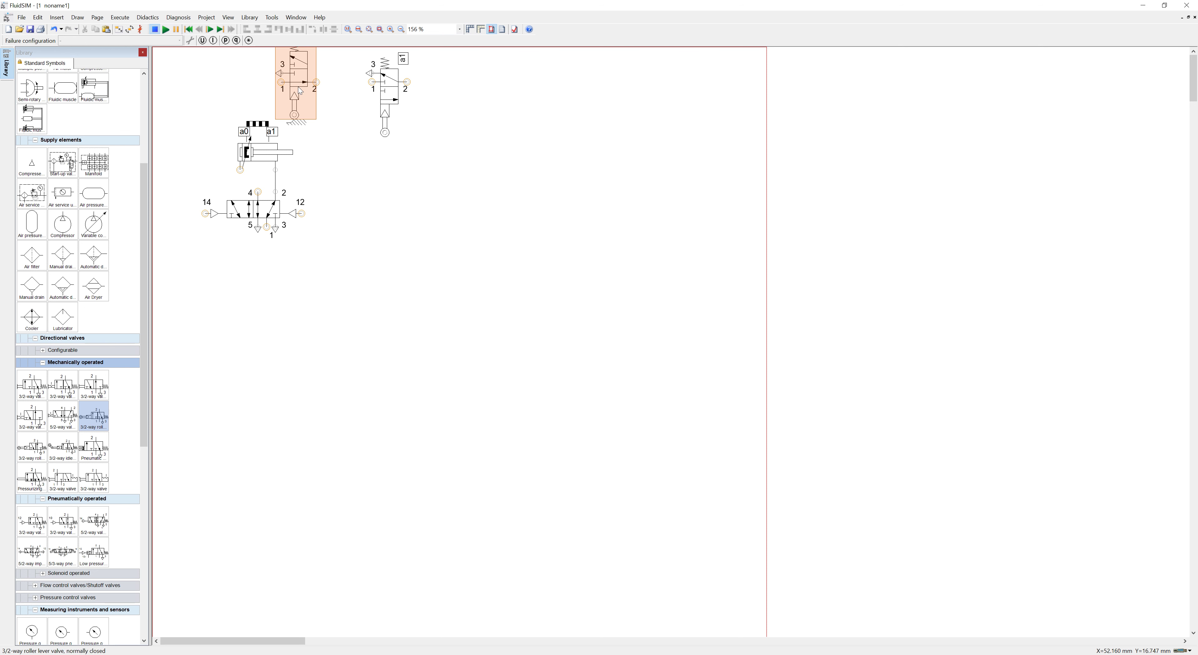
Step: Connect port 4 of the 5/2-way valve to the cylinder's rear port and attach a compressed air supply to port 1
{"action": "left_click", "coordinate": [384, 273]}
{"action": "left_click_drag", "start_coordinate": [257, 191], "coordinate": [240, 170]}
{"action": "left_click_drag", "start_coordinate": [143, 201], "coordinate": [144, 192]}
{"action": "left_click_drag", "start_coordinate": [32, 179], "coordinate": [254, 242]}
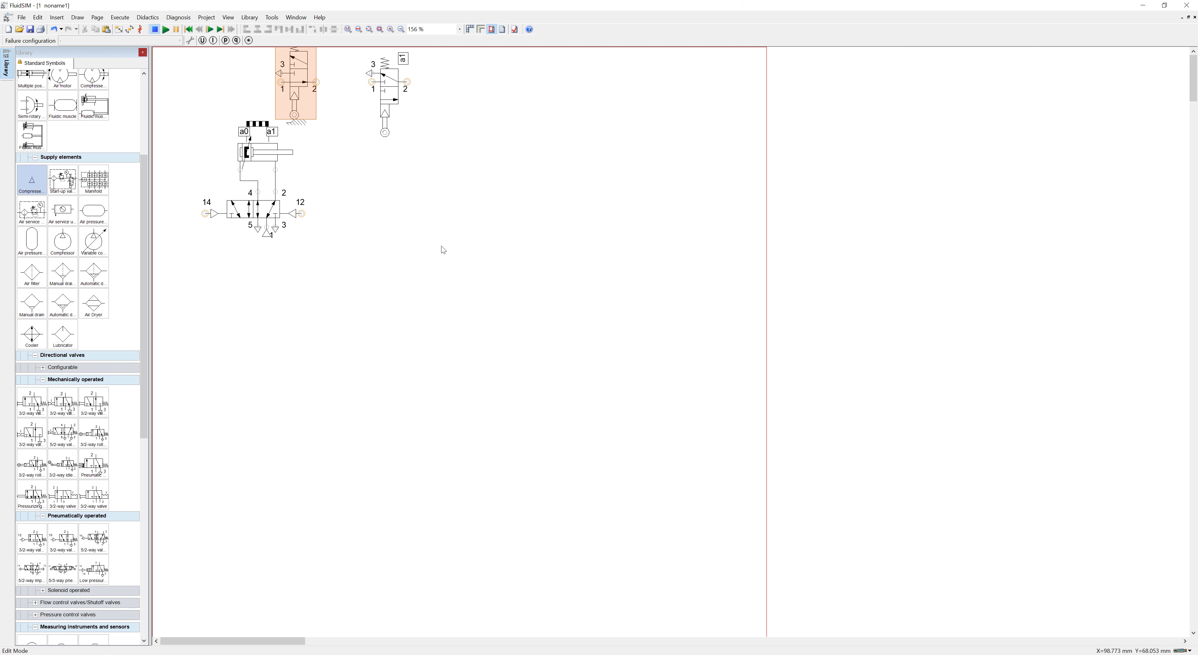
Step: Move the whole circuit down and to the right on the drawing sheet
{"action": "left_click_drag", "start_coordinate": [458, 291], "coordinate": [176, 109]}
{"action": "left_click_drag", "start_coordinate": [294, 98], "coordinate": [296, 132]}
{"action": "left_click", "coordinate": [501, 297]}
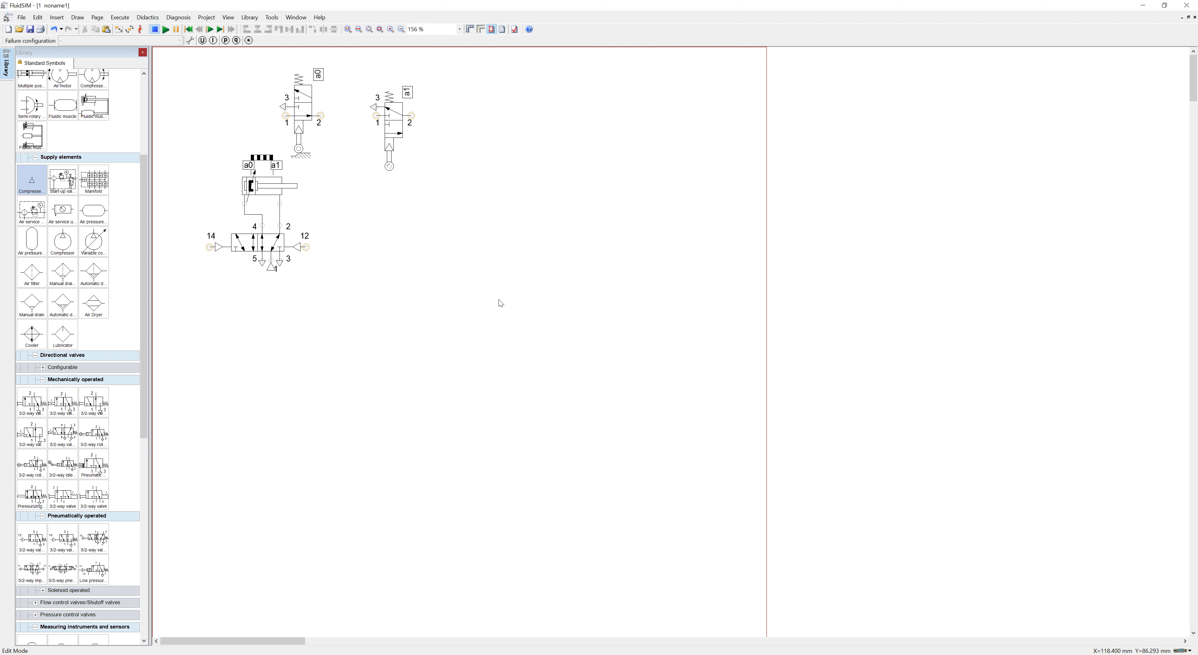
{"action": "left_click_drag", "start_coordinate": [496, 321], "coordinate": [203, 88]}
{"action": "left_click_drag", "start_coordinate": [297, 112], "coordinate": [313, 120]}
{"action": "left_click", "coordinate": [535, 273]}
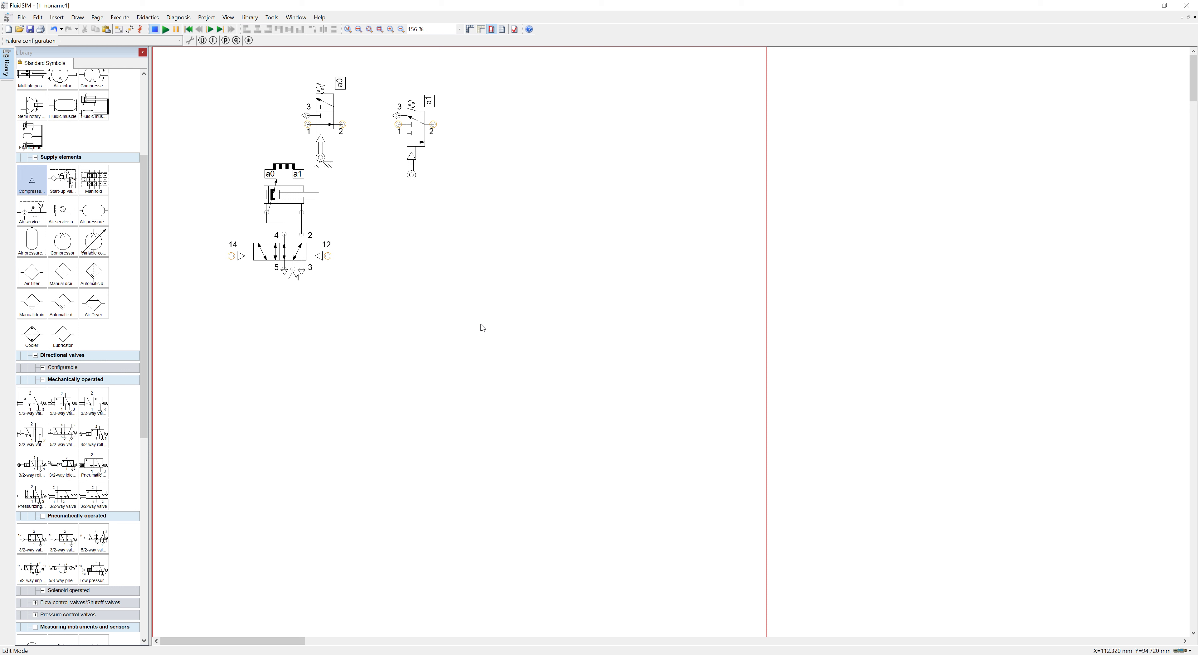
Step: Duplicate the whole cylinder and valve circuit and place the copy level with the original on its right
{"action": "left_click_drag", "start_coordinate": [471, 311], "coordinate": [191, 73]}
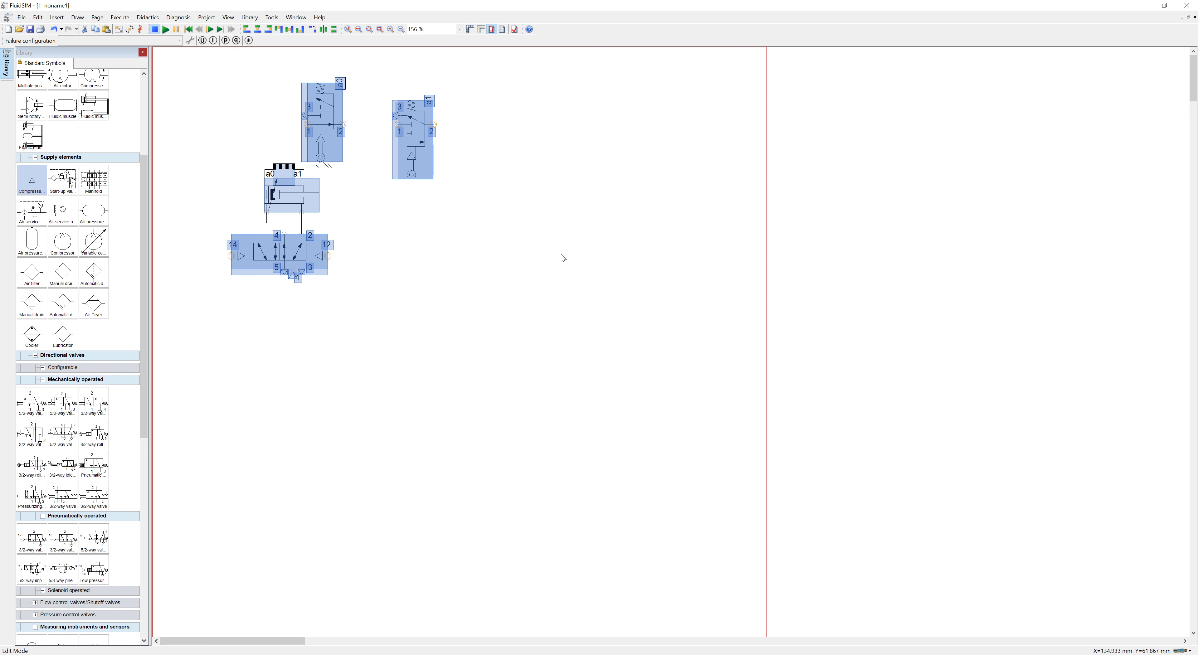
{"action": "left_click", "coordinate": [541, 260]}
{"action": "key", "text": "ctrl+v"}
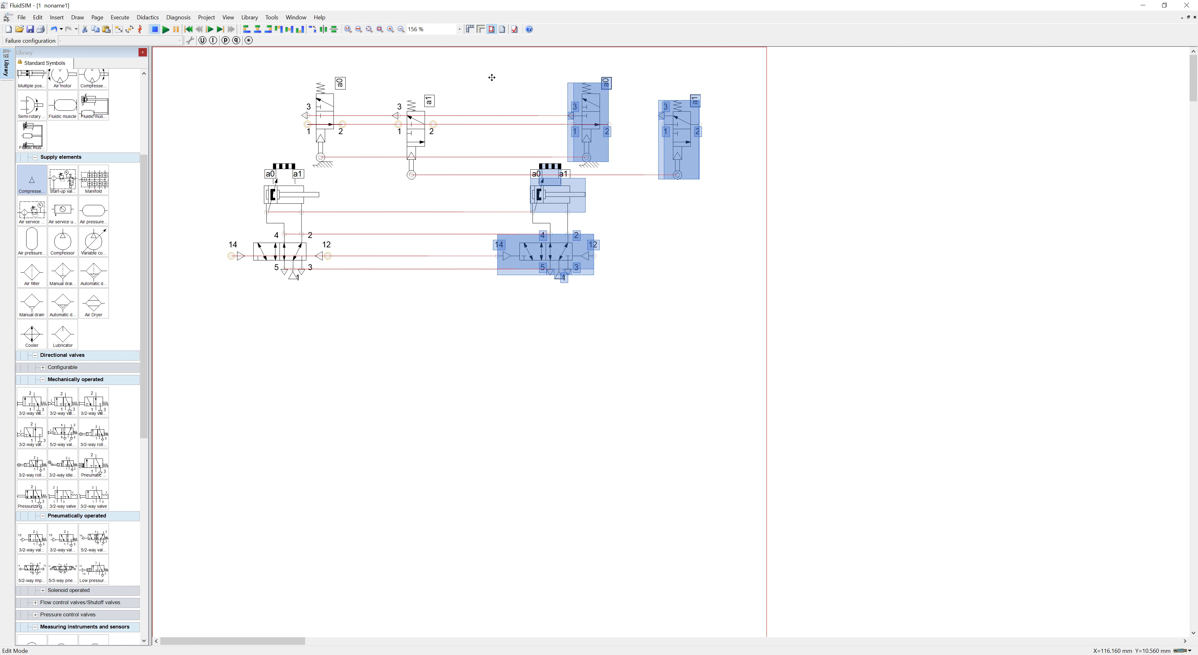
{"action": "left_click", "coordinate": [492, 77]}
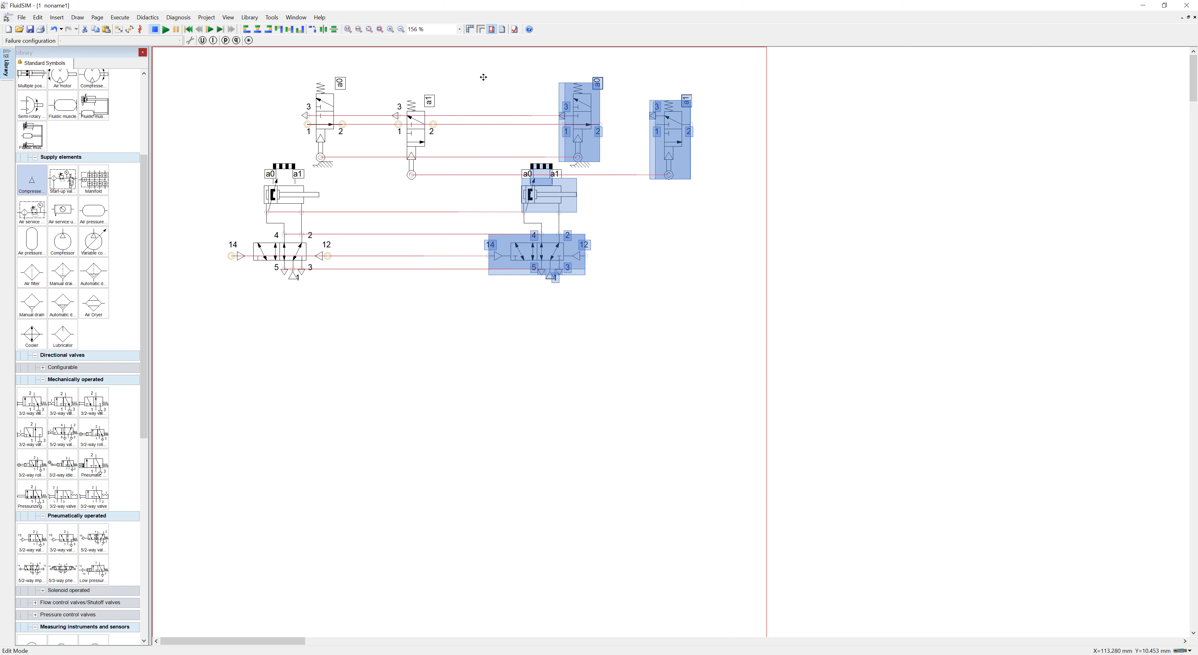
{"action": "left_click_drag", "start_coordinate": [483, 77], "coordinate": [489, 75]}
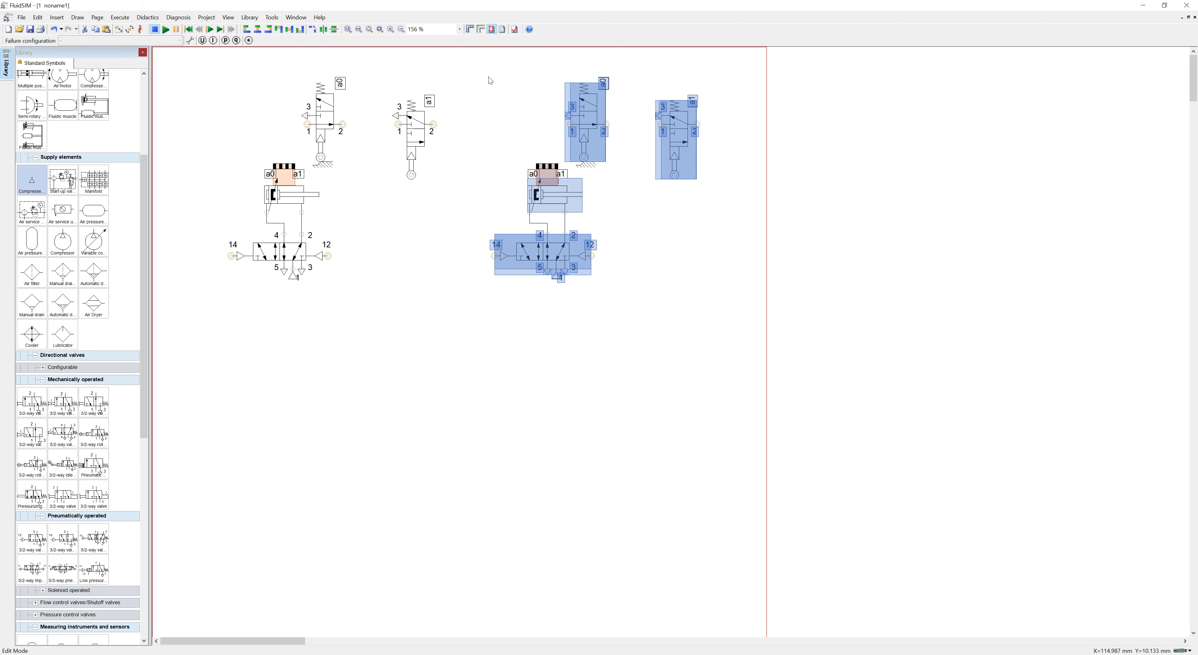
{"action": "left_click", "coordinate": [501, 315]}
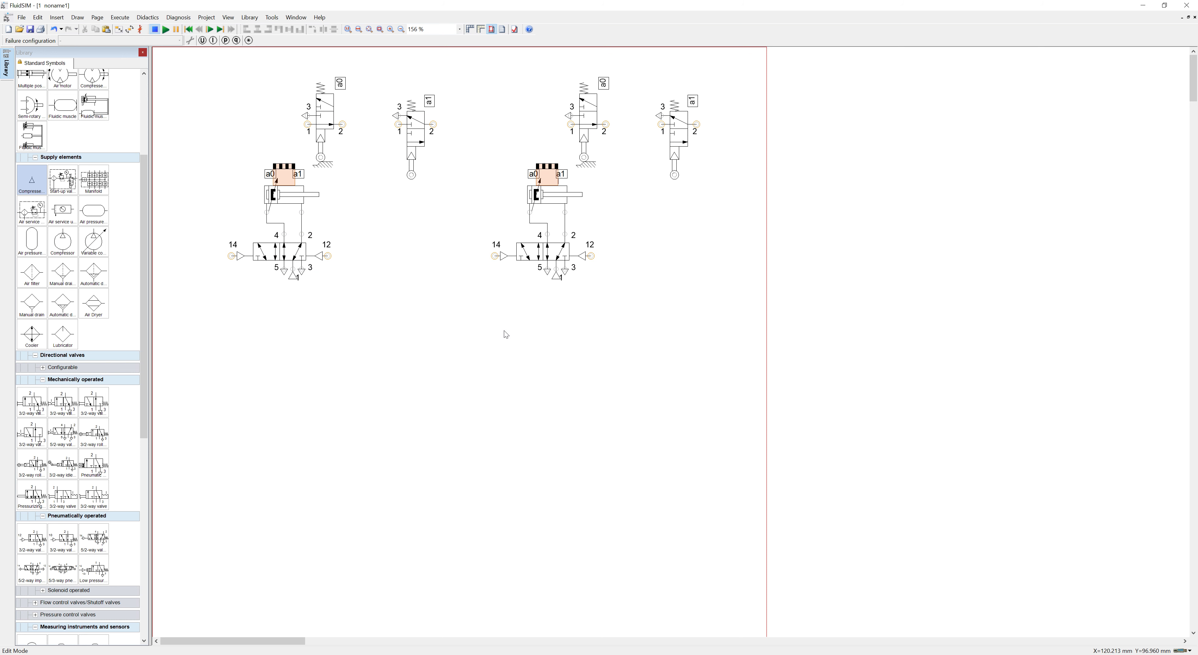
Step: Rename the copied cylinder's actuating labels to b0 and b1
{"action": "left_click", "coordinate": [534, 176]}
{"action": "double_click", "coordinate": [536, 192]}
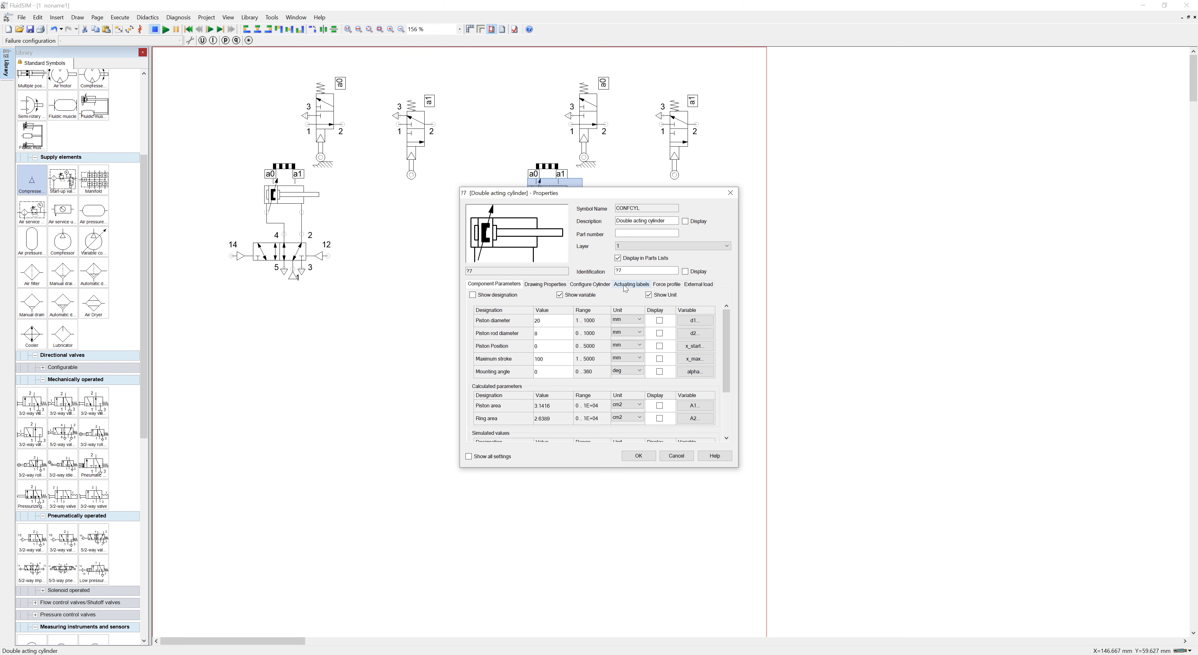
{"action": "left_click", "coordinate": [625, 285]}
{"action": "left_click", "coordinate": [474, 306]}
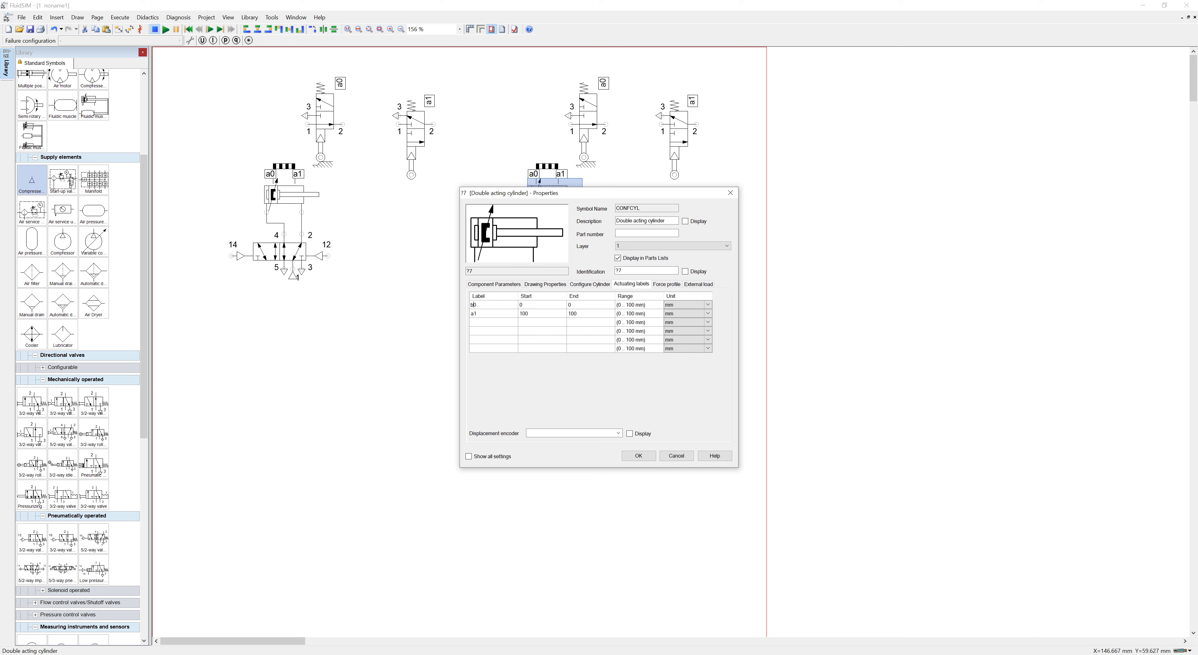
{"action": "type", "text": "b"}
{"action": "left_click", "coordinate": [473, 315]}
{"action": "left_click", "coordinate": [641, 456]}
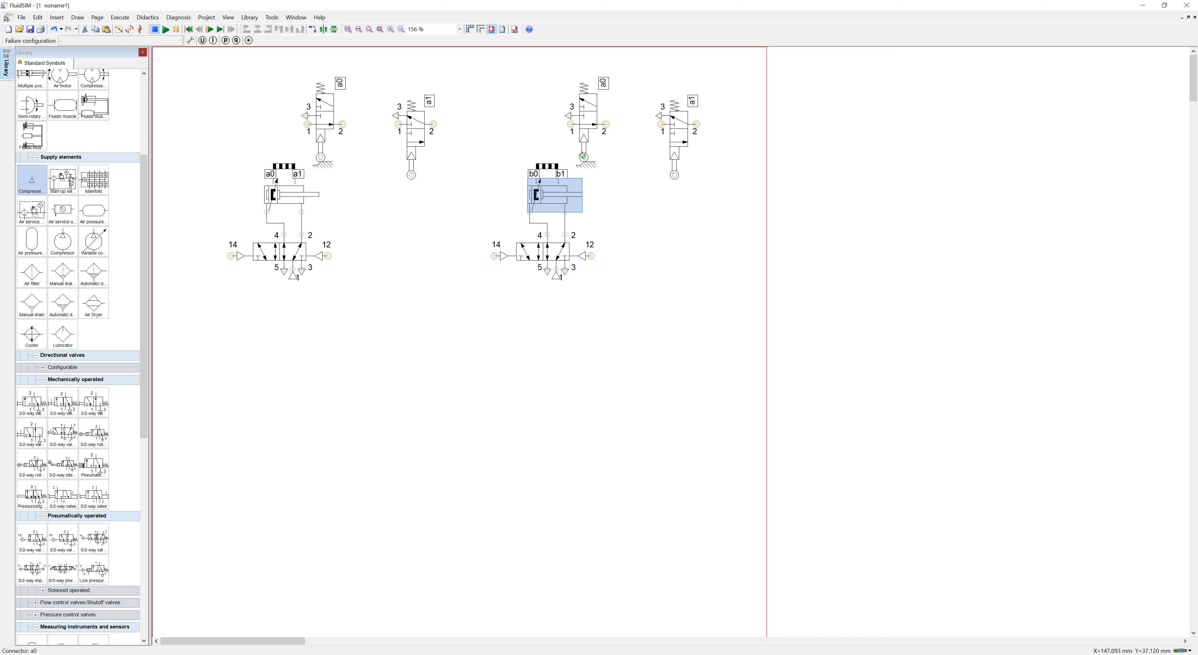
Step: Set the roller connector identifications of the two copied roller lever valves to b0 and b1
{"action": "double_click", "coordinate": [584, 157]}
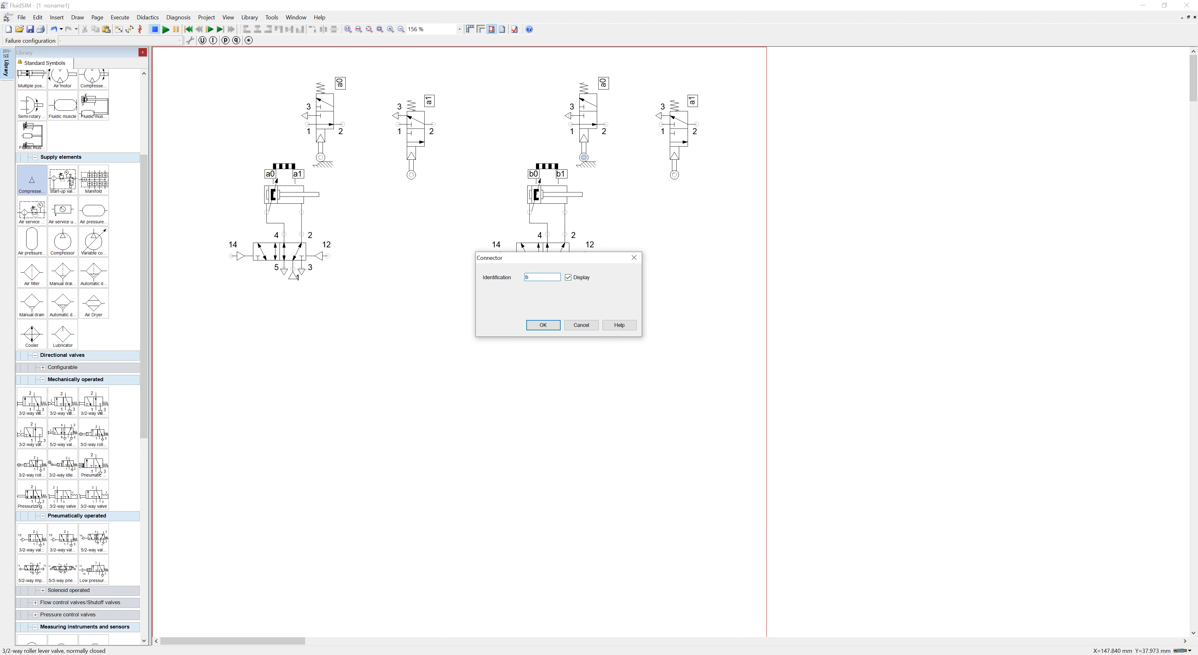
{"action": "type", "text": "b0"}
{"action": "key", "text": "Return"}
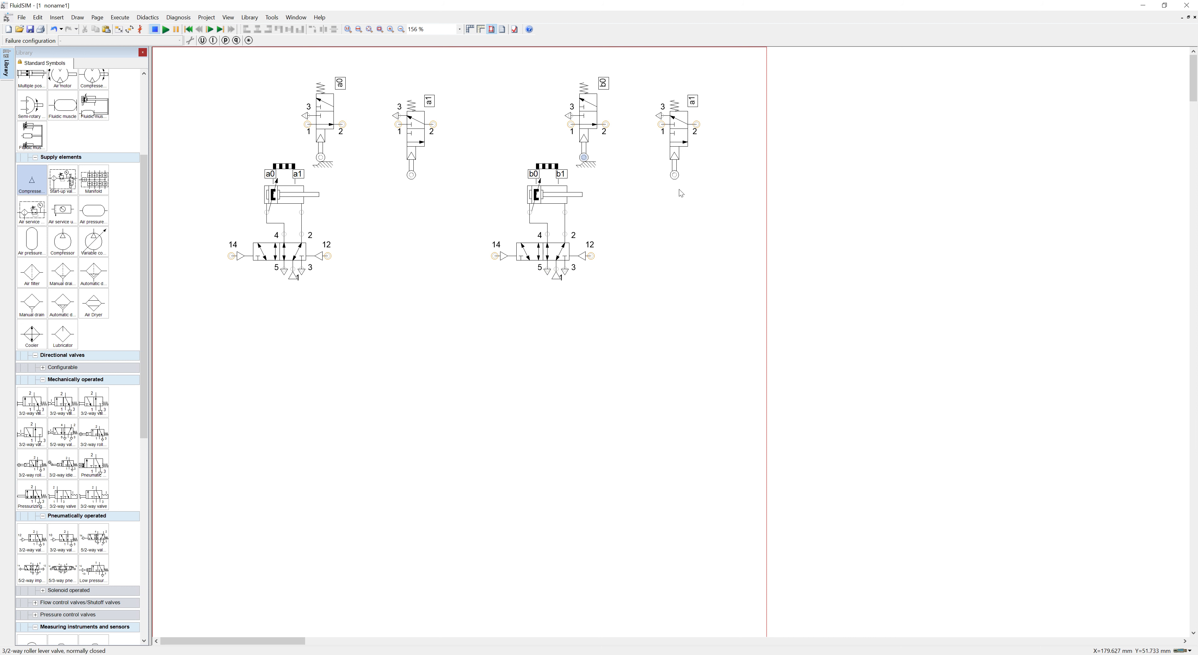
{"action": "left_click", "coordinate": [675, 173]}
{"action": "double_click", "coordinate": [675, 173]}
{"action": "type", "text": "b1"}
{"action": "key", "text": "Return"}
Step: Insert a normally closed 3/2-way valve with pushbutton, rotate it 270°, and place it left of the first 5/2-way valve
{"action": "left_click_drag", "start_coordinate": [144, 390], "coordinate": [146, 416]}
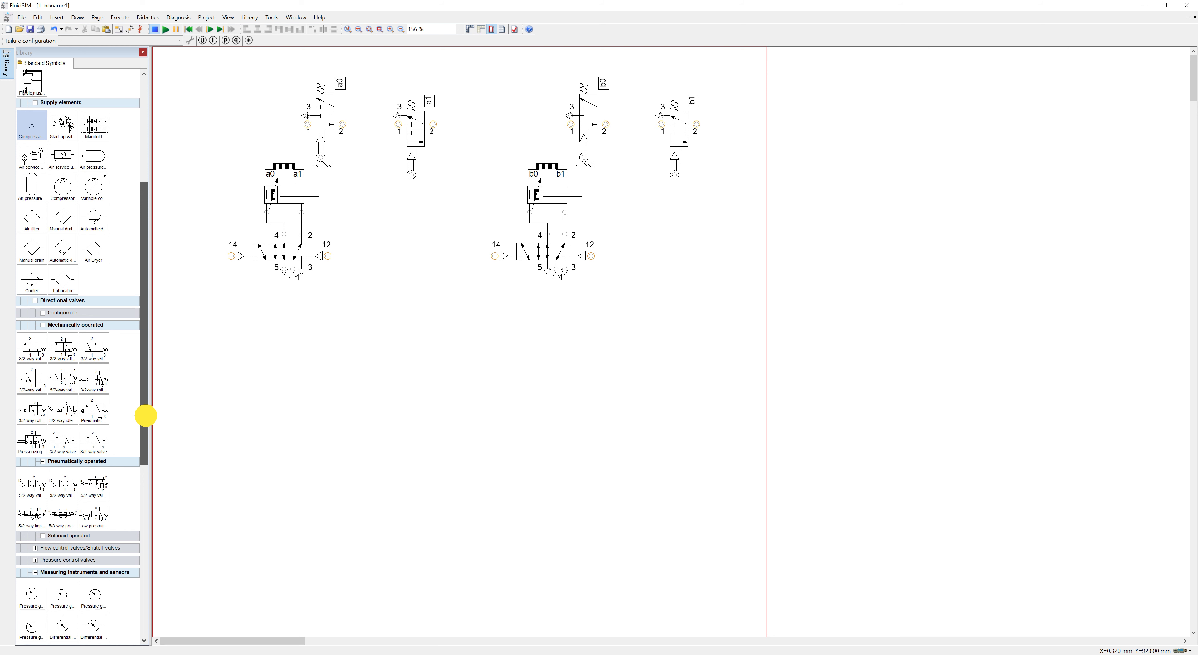
{"action": "left_click_drag", "start_coordinate": [146, 416], "coordinate": [146, 416]}
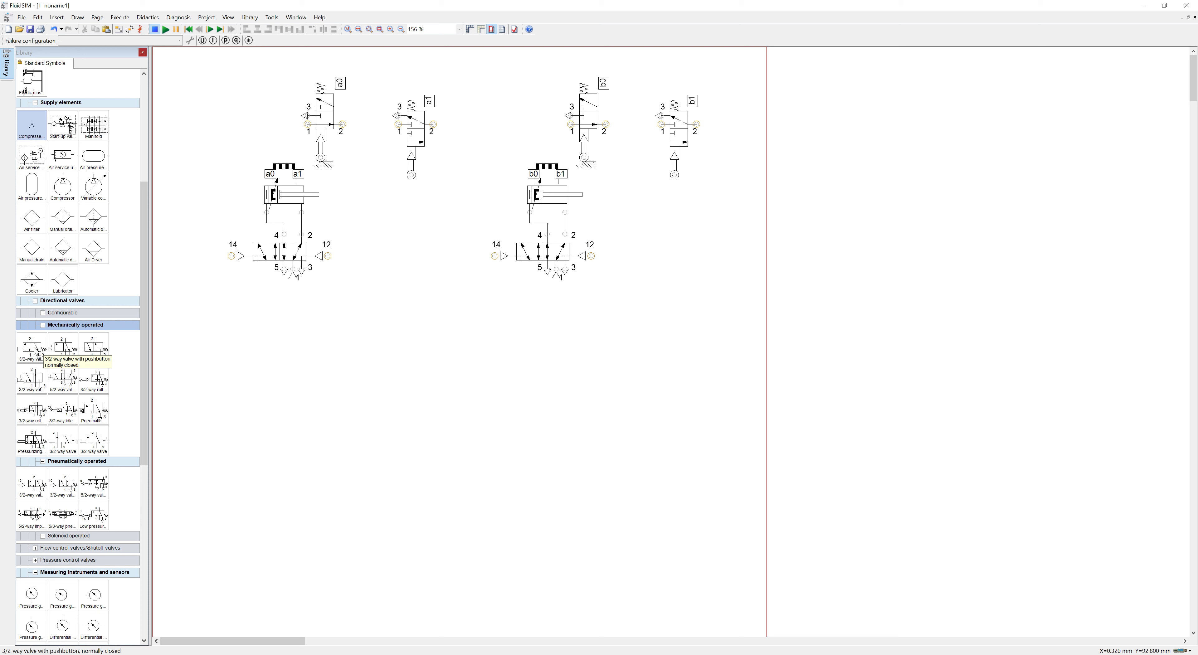
{"action": "left_click_drag", "start_coordinate": [31, 347], "coordinate": [243, 372]}
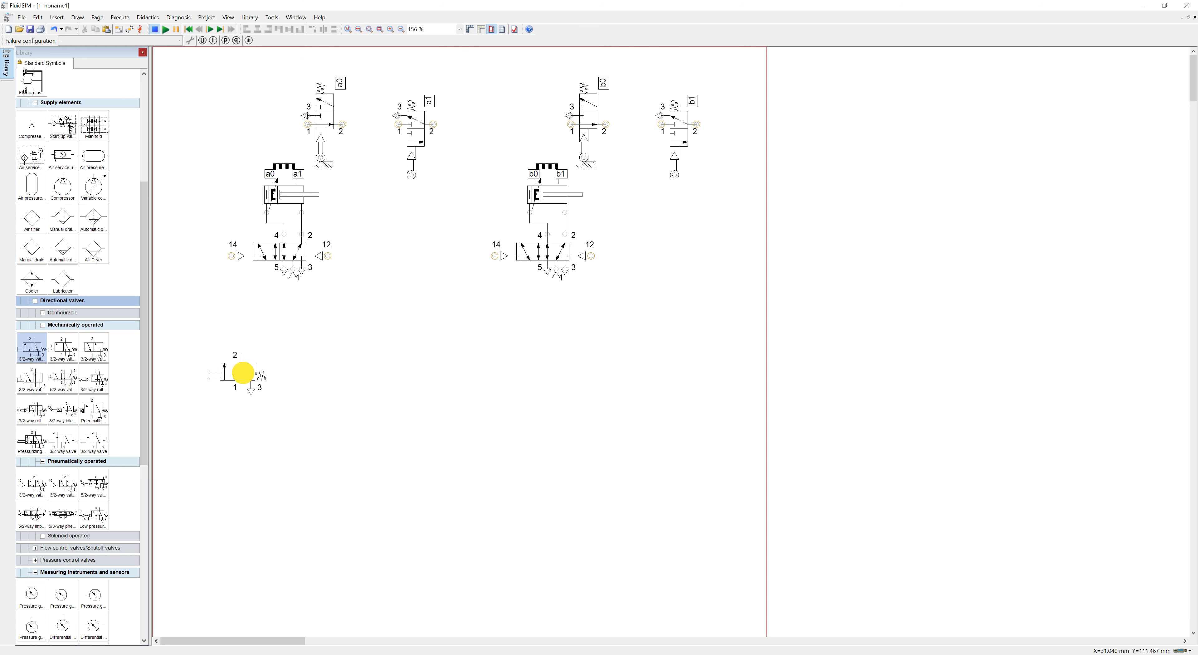
{"action": "right_click", "coordinate": [240, 372]}
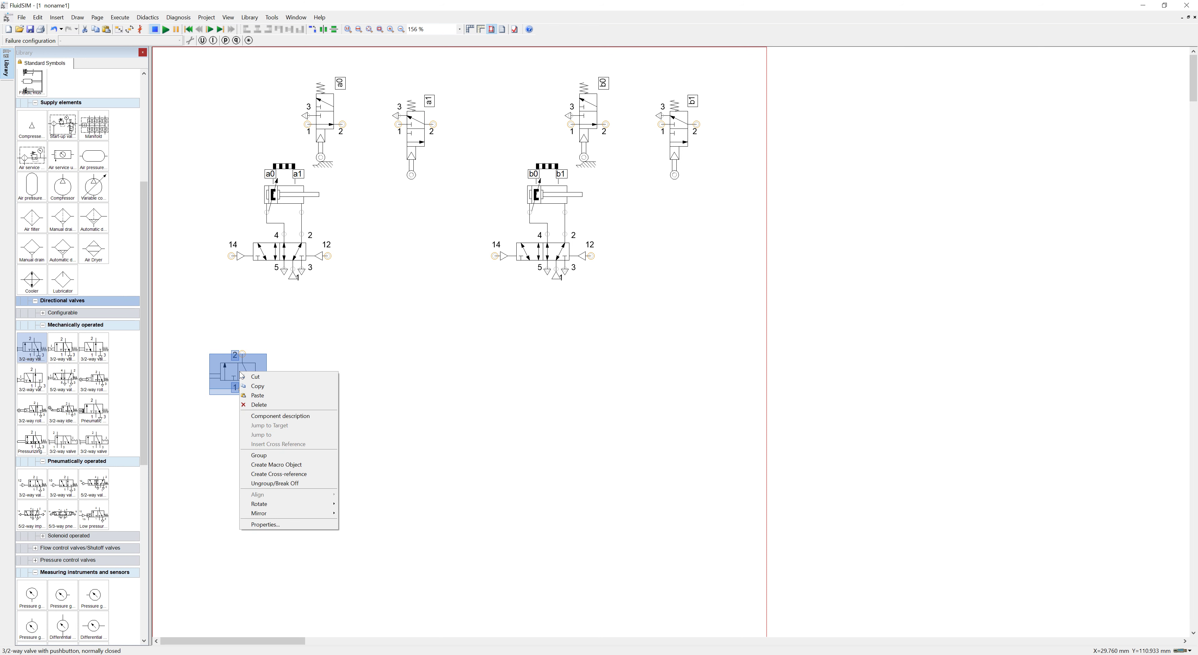
{"action": "mouse_move", "coordinate": [285, 507]}
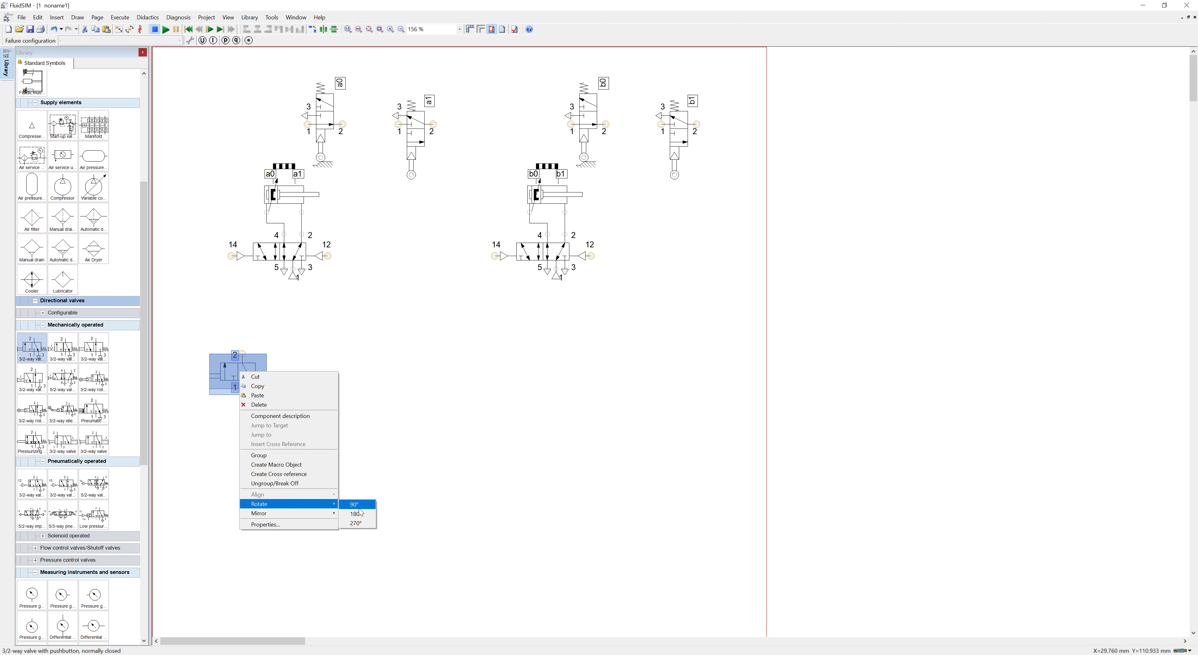
{"action": "left_click", "coordinate": [356, 523]}
{"action": "left_click_drag", "start_coordinate": [244, 370], "coordinate": [189, 247]}
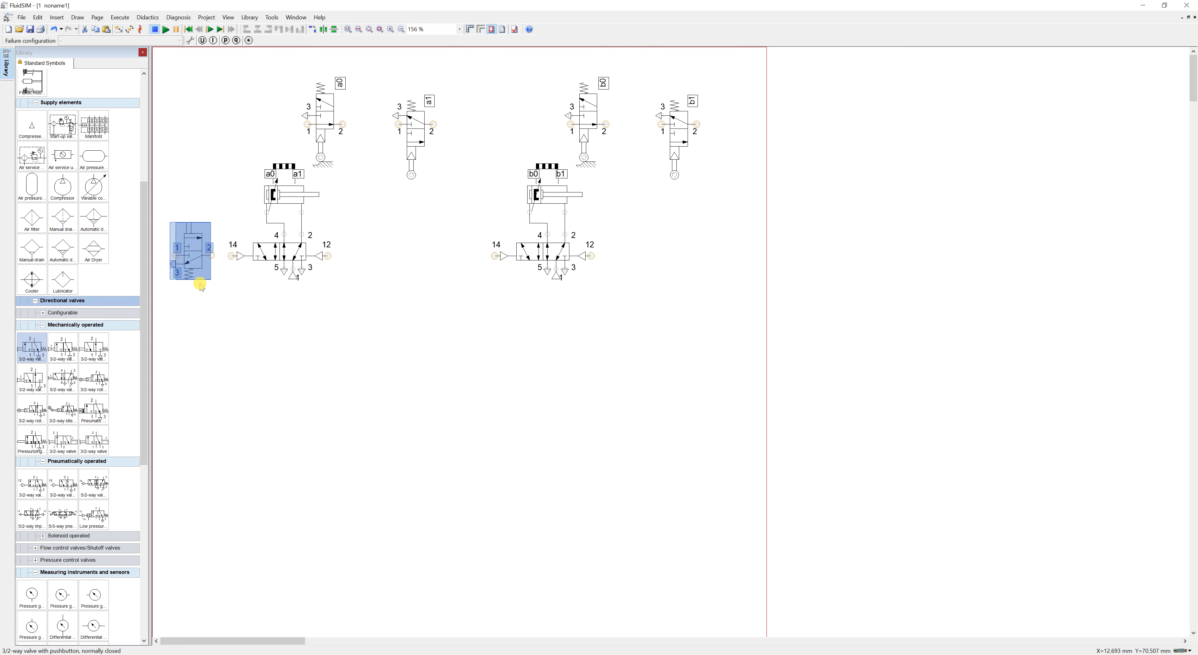
Step: Give the pushbutton valve the displayed description Start and position that label above the valve
{"action": "double_click", "coordinate": [196, 252]}
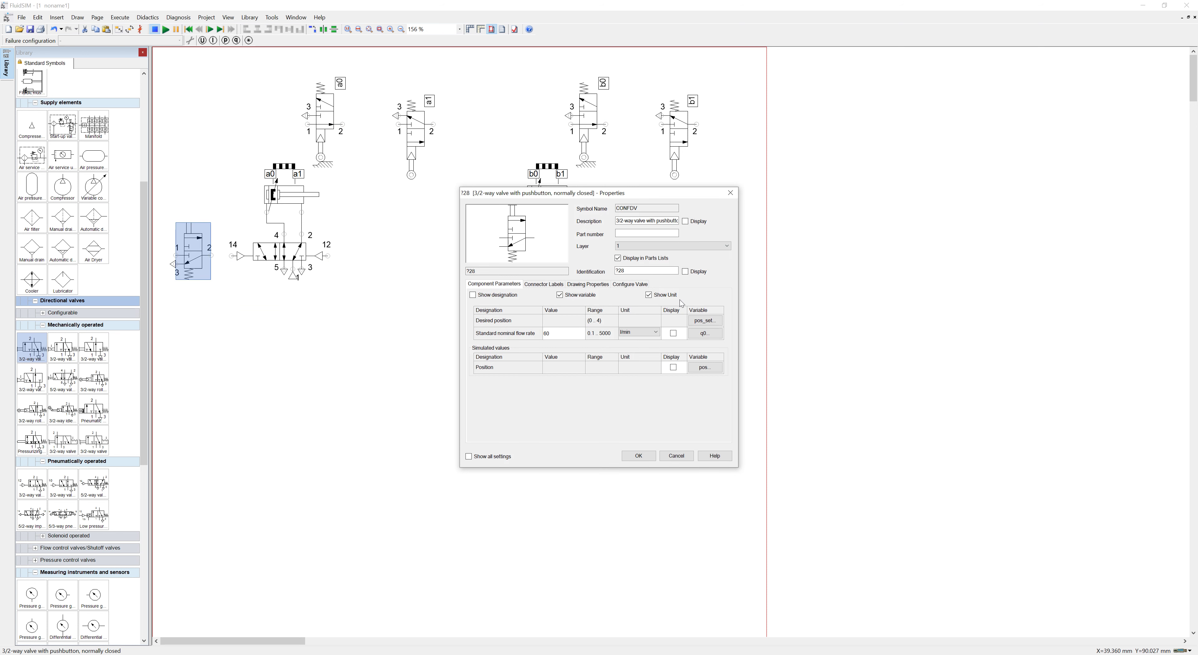
{"action": "left_click", "coordinate": [622, 235]}
{"action": "left_click", "coordinate": [685, 222]}
{"action": "mouse_move", "coordinate": [666, 221]}
{"action": "left_mouse_down"}
{"action": "mouse_move", "coordinate": [611, 224]}
{"action": "mouse_move", "coordinate": [681, 222]}
{"action": "left_mouse_up"}
{"action": "key", "text": "BackSpace"}
{"action": "left_click", "coordinate": [638, 455]}
{"action": "left_click", "coordinate": [202, 328]}
{"action": "left_click_drag", "start_coordinate": [187, 292], "coordinate": [181, 205]}
{"action": "left_click", "coordinate": [472, 288]}
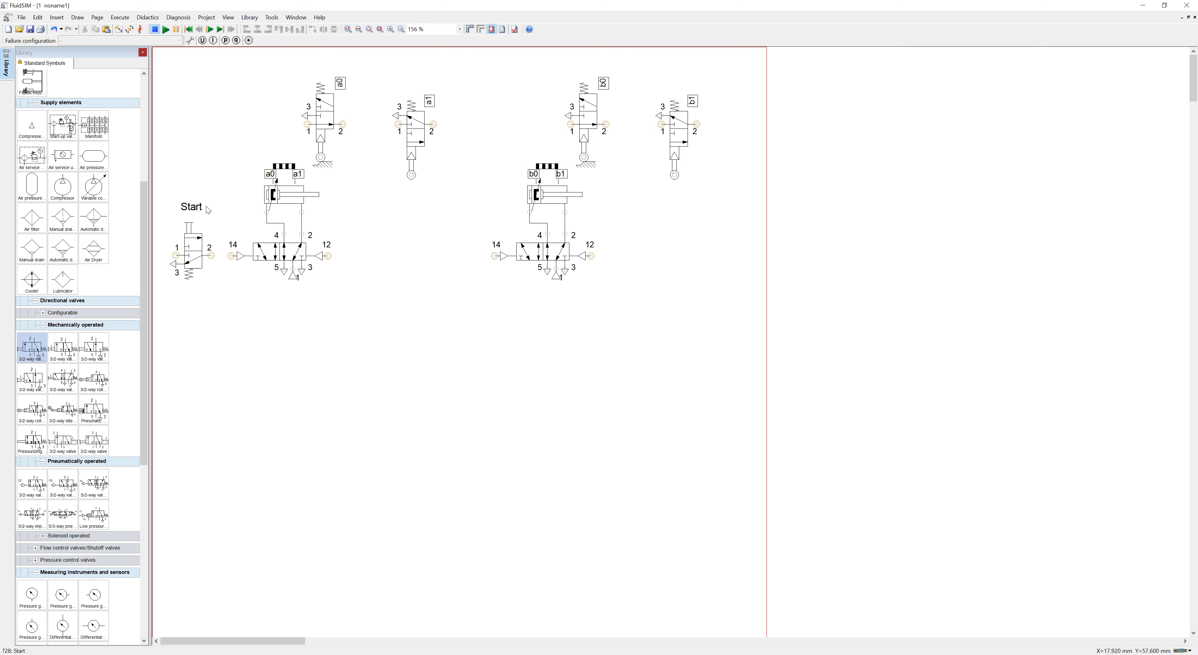
Step: Place a copy of the Start label above the a1 roller lever valve as a title
{"action": "left_click", "coordinate": [186, 210]}
{"action": "left_click", "coordinate": [403, 74]}
{"action": "type", "text": "Start"}
{"action": "left_click_drag", "start_coordinate": [399, 62], "coordinate": [400, 58]}
{"action": "left_click", "coordinate": [406, 65]}
Step: Remove the copied label's attribute link and replace its text with "Sequence A+B+B-A-"
{"action": "key", "text": "alt+Return"}
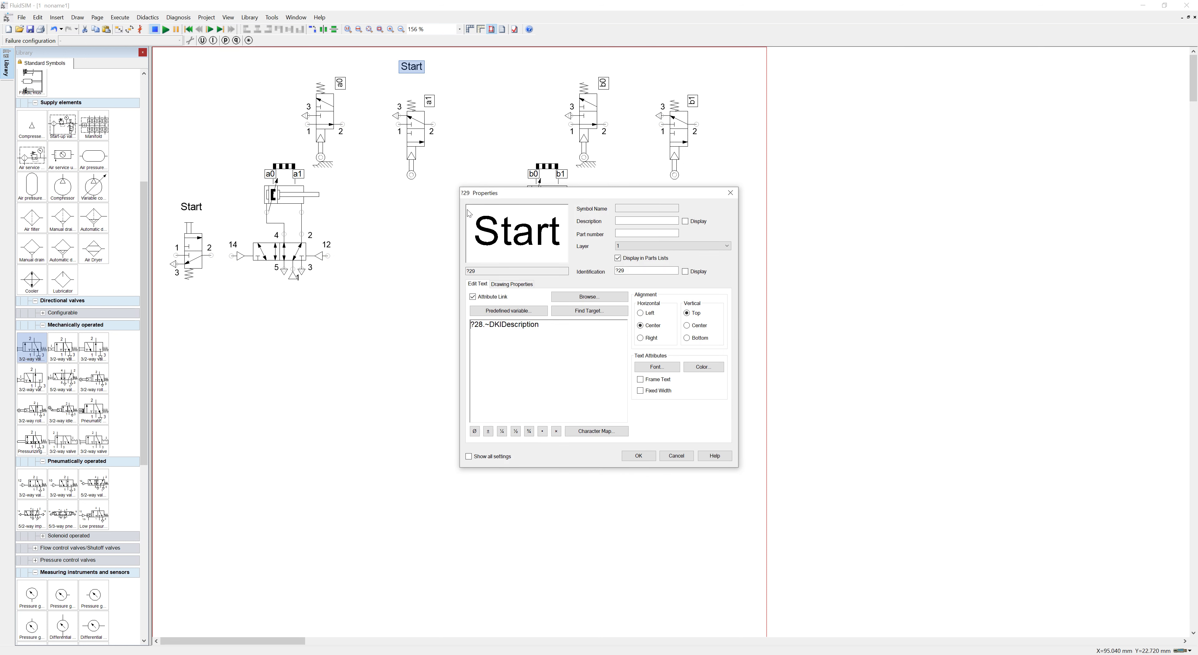
{"action": "left_click_drag", "start_coordinate": [549, 325], "coordinate": [460, 319]}
{"action": "key", "text": "Delete"}
{"action": "left_click", "coordinate": [473, 297]}
{"action": "left_click", "coordinate": [474, 312]}
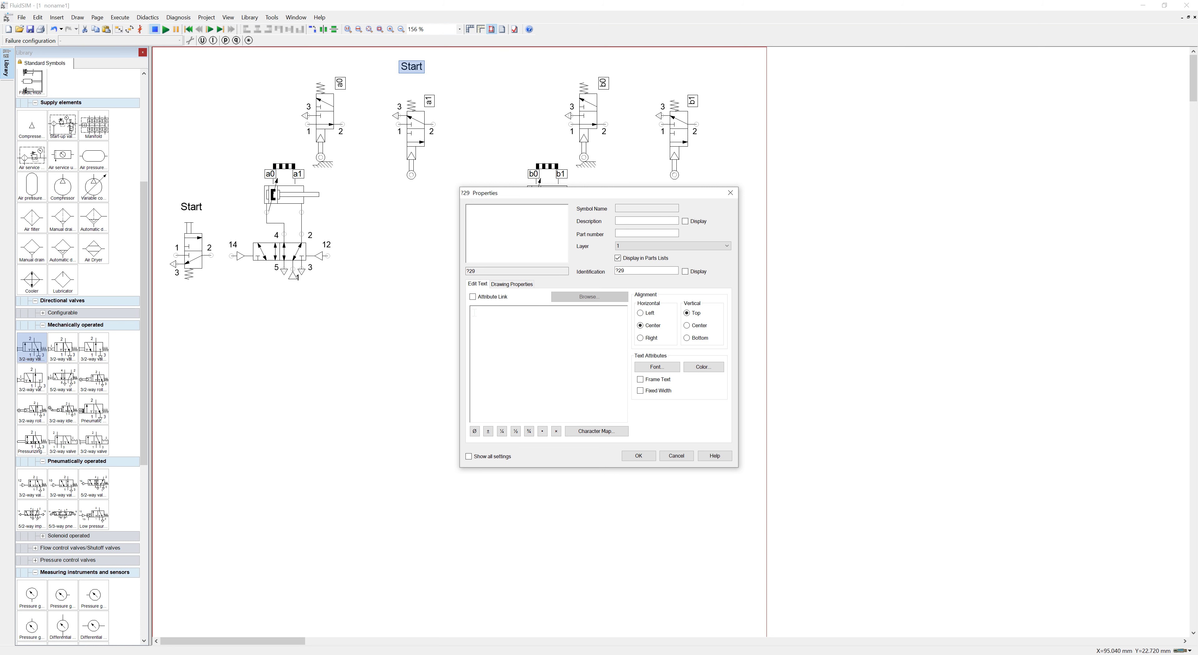
{"action": "type", "text": "Se"}
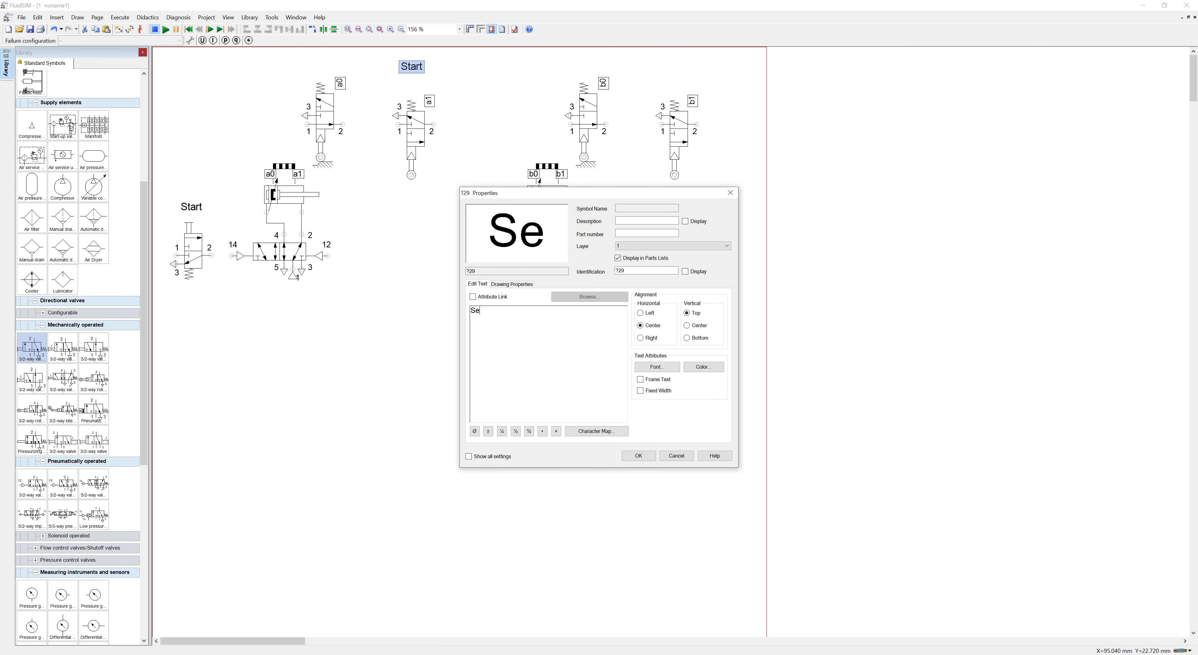
{"action": "type", "text": "quence "}
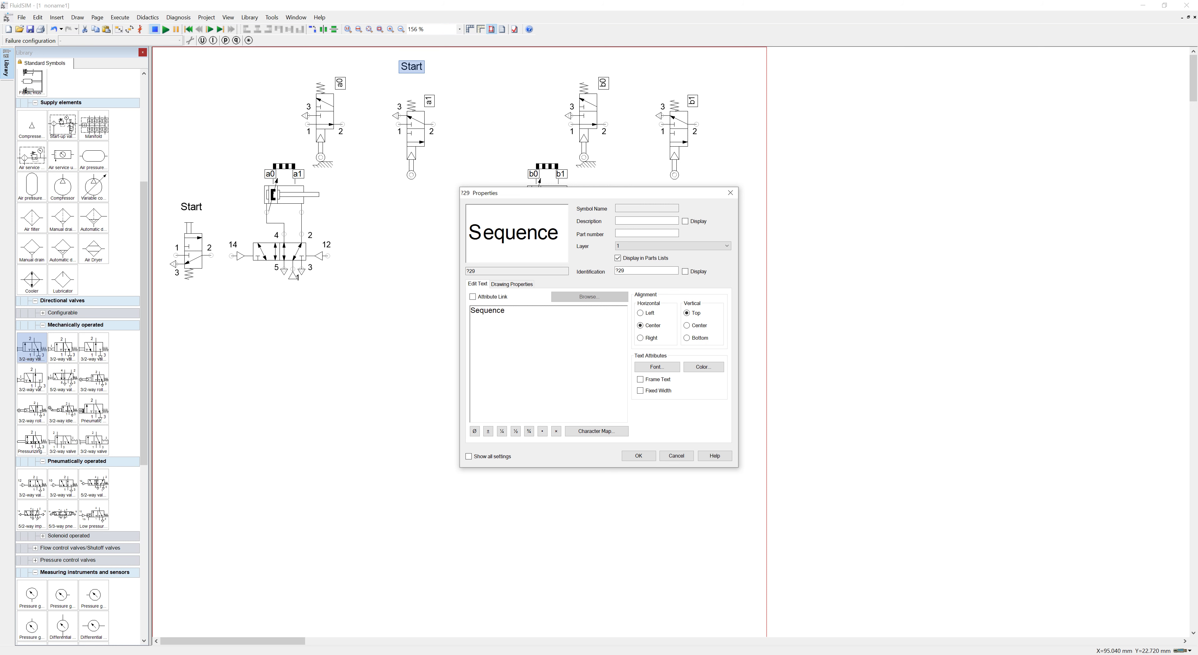
{"action": "type", "text": "A+B+B-A-"}
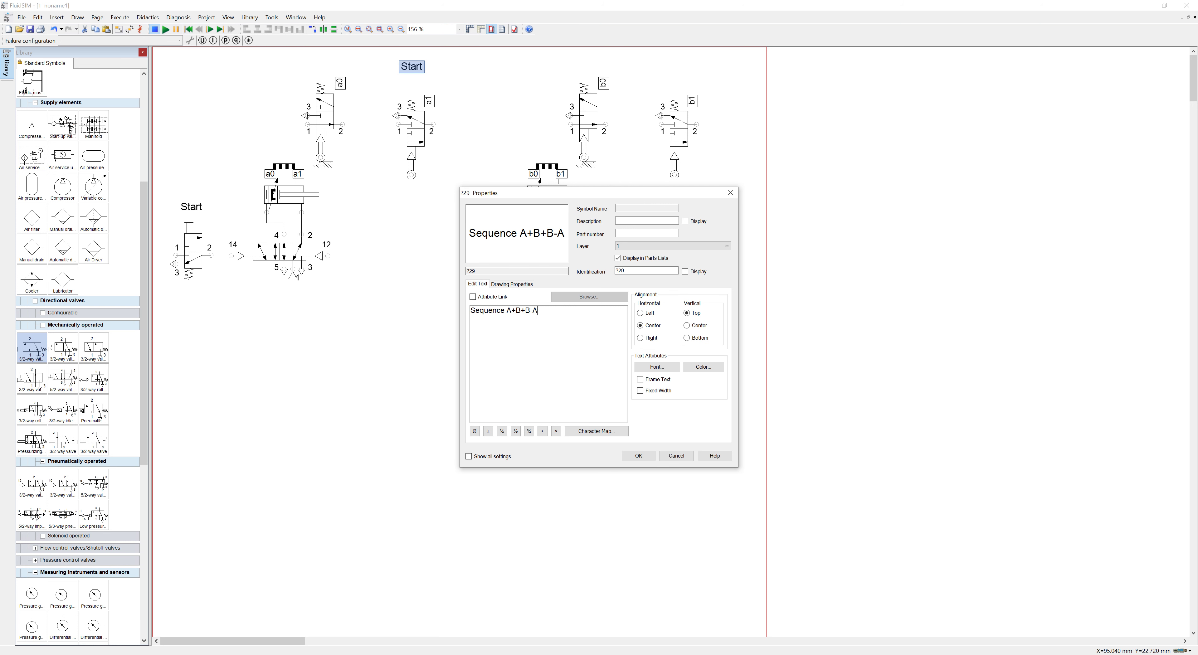
{"action": "left_click", "coordinate": [636, 457]}
{"action": "left_click", "coordinate": [434, 481]}
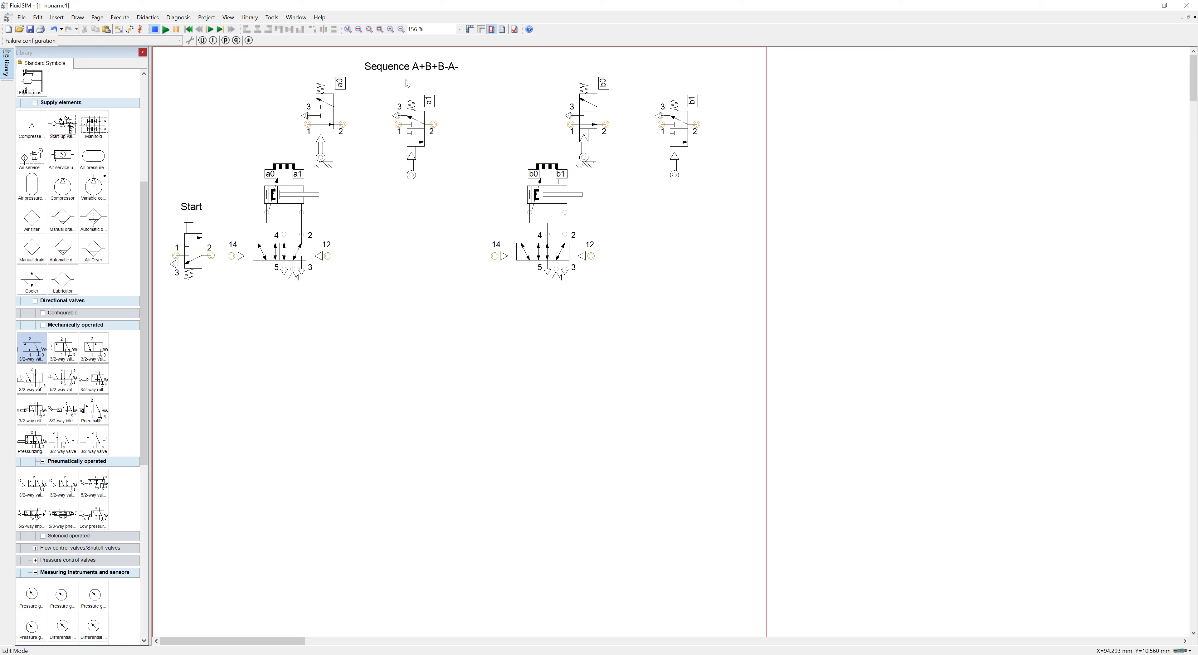
Step: Separate the groups in the title with backslashes and spaces so it reads "Sequence A+B+ \ B-A- \"
{"action": "double_click", "coordinate": [440, 66]}
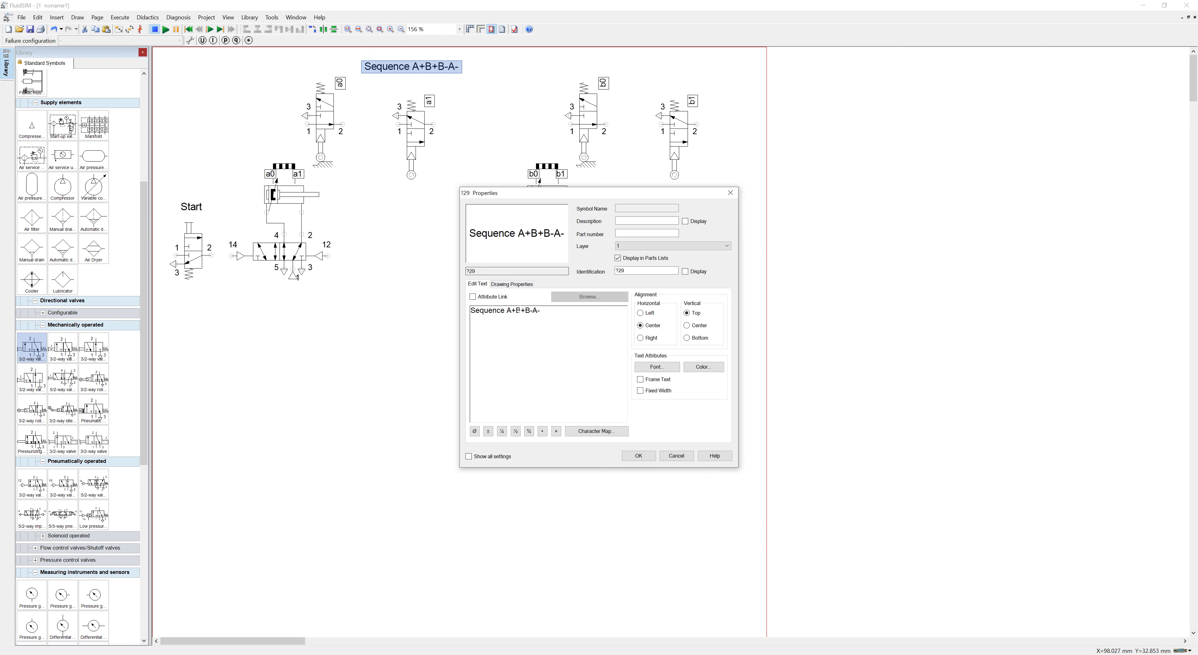
{"action": "left_click", "coordinate": [519, 311]}
{"action": "left_click", "coordinate": [527, 312]}
{"action": "type", "text": "\\"}
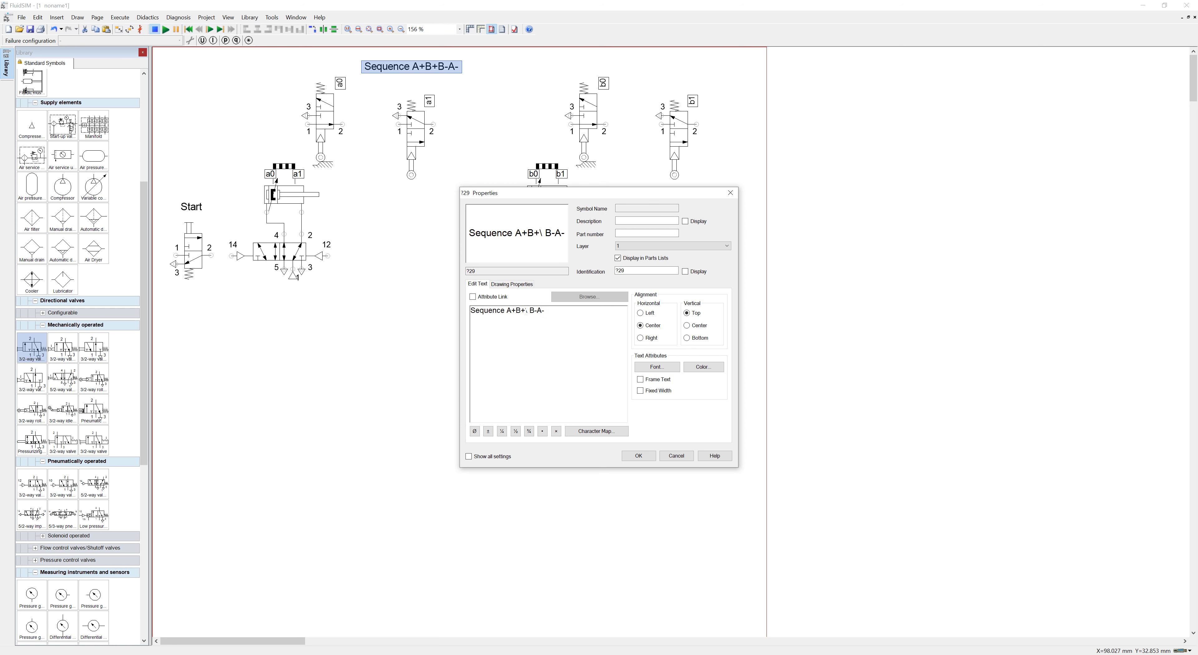
{"action": "left_click", "coordinate": [527, 311]}
{"action": "left_click", "coordinate": [508, 311]}
{"action": "left_click", "coordinate": [551, 310]}
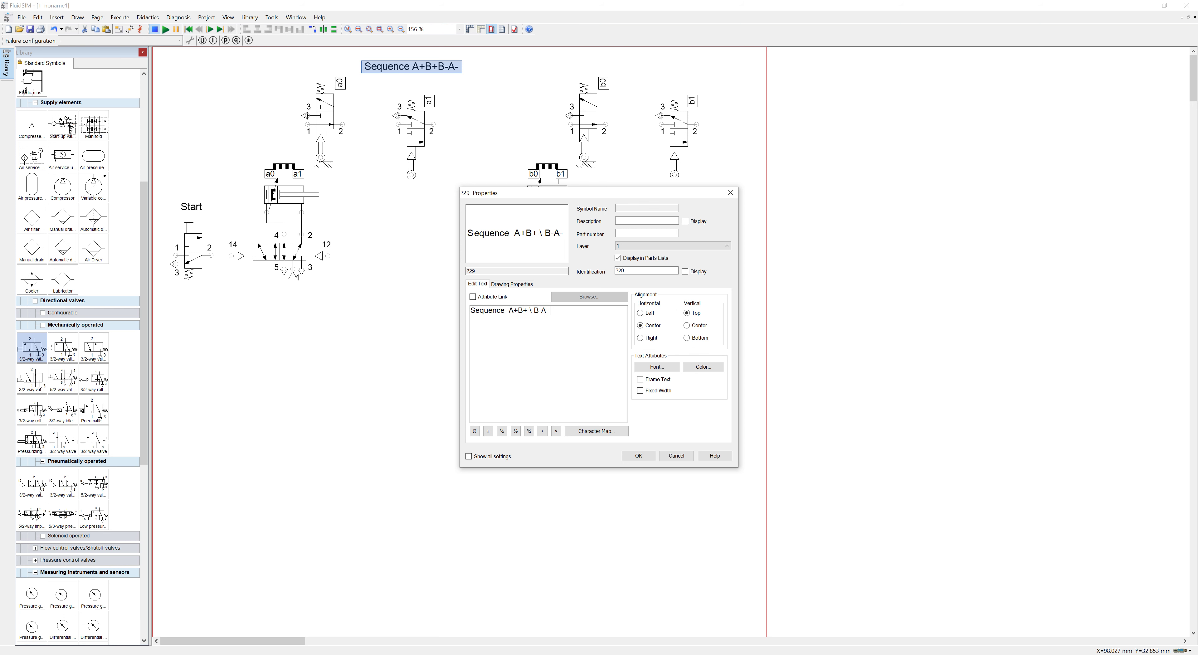
{"action": "type", "text": "\\"}
{"action": "left_click", "coordinate": [638, 455]}
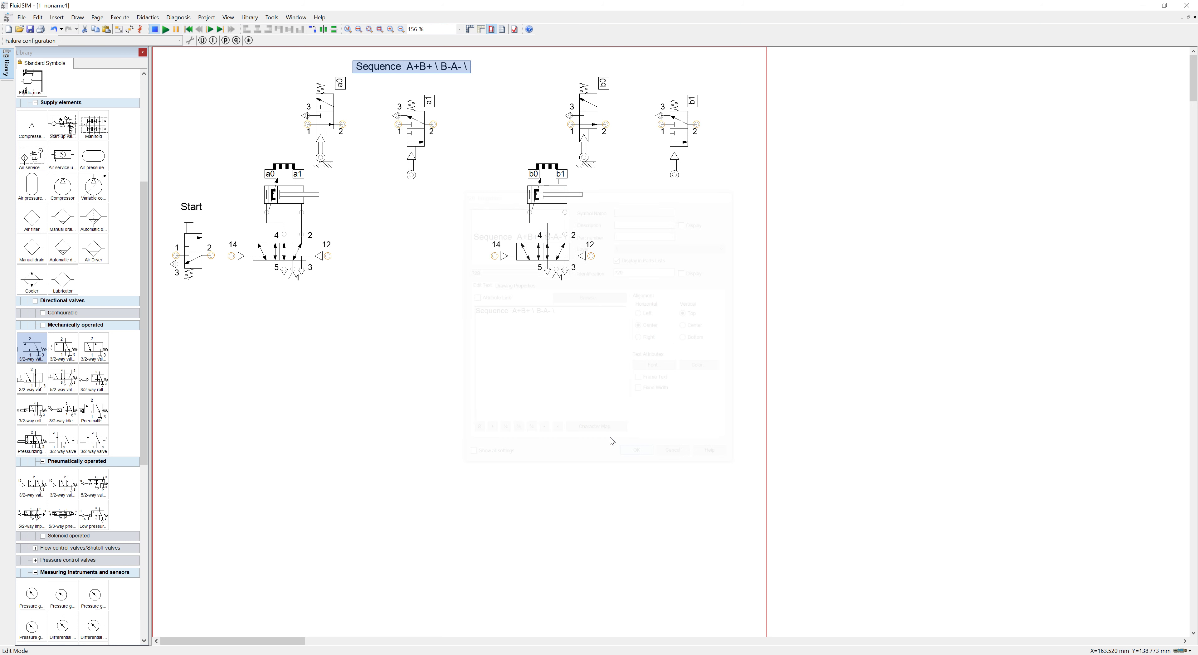
Step: Copy cylinder B's 5/2-way impulse valve and place the copy below and between the two existing impulse valves
{"action": "left_click", "coordinate": [380, 264]}
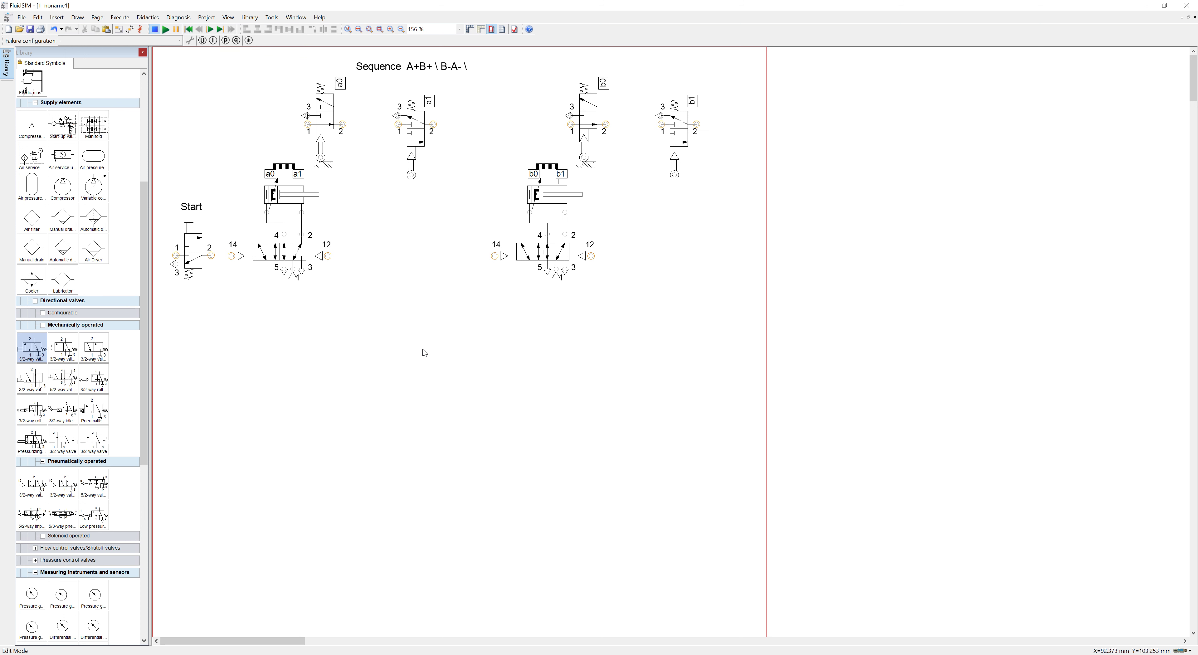
{"action": "left_click_drag", "start_coordinate": [460, 219], "coordinate": [660, 310]}
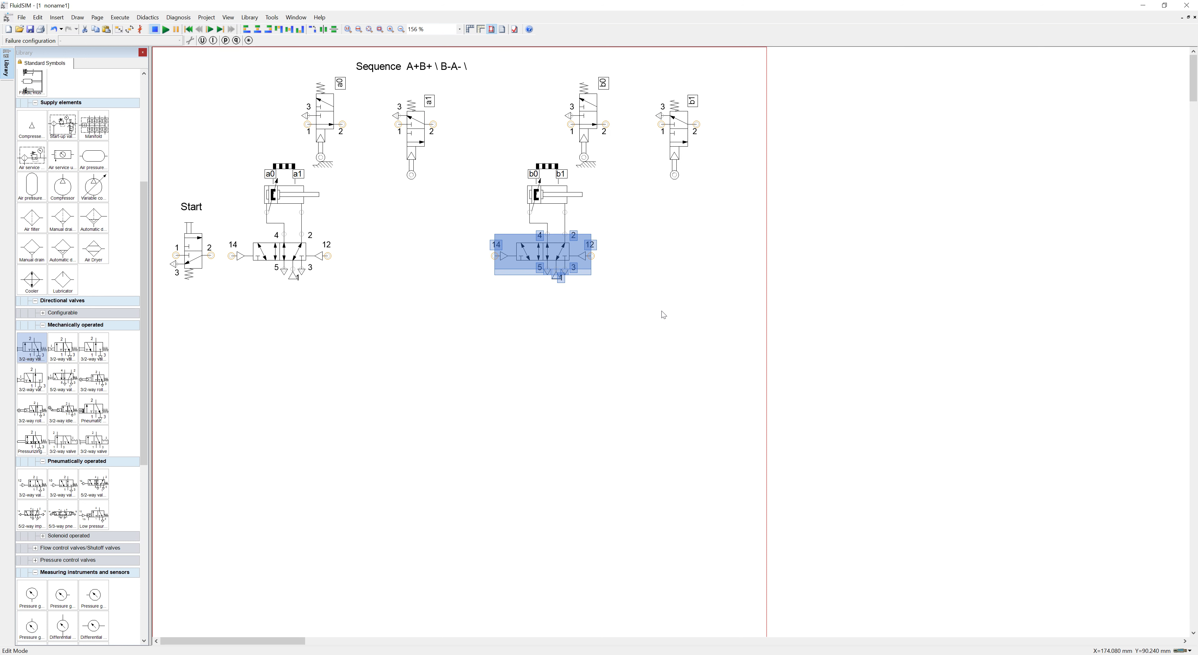
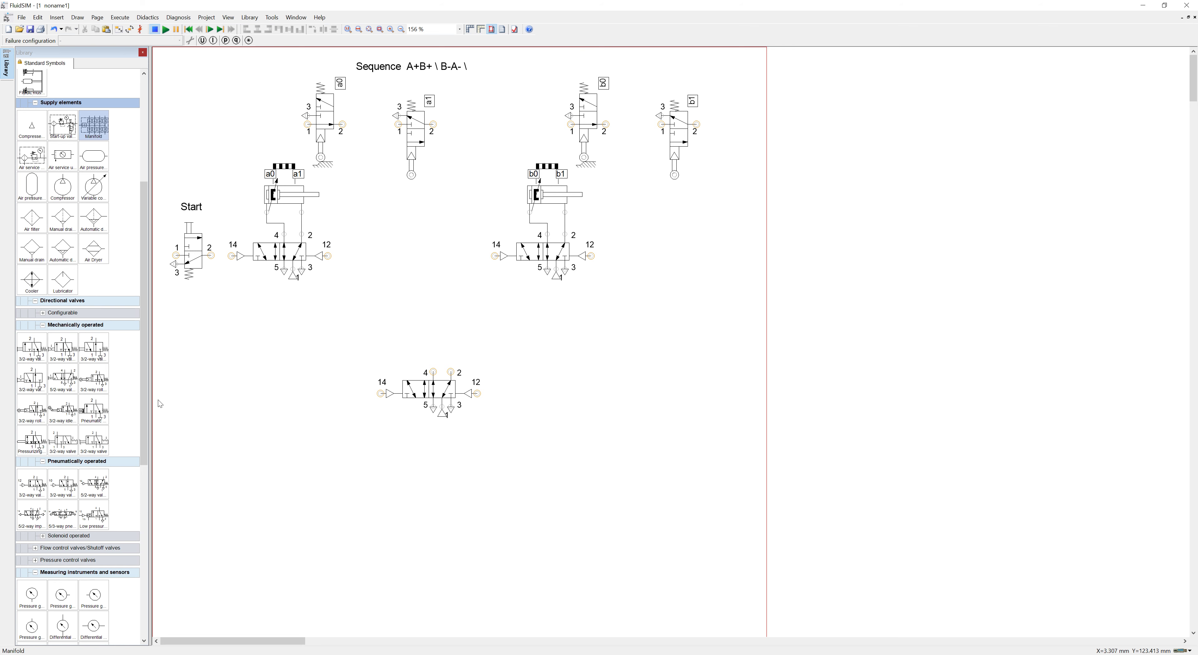
Step: Place a pressure indicator from the measuring instruments and sensors library below the Start valve
{"action": "left_click_drag", "start_coordinate": [144, 380], "coordinate": [163, 557]}
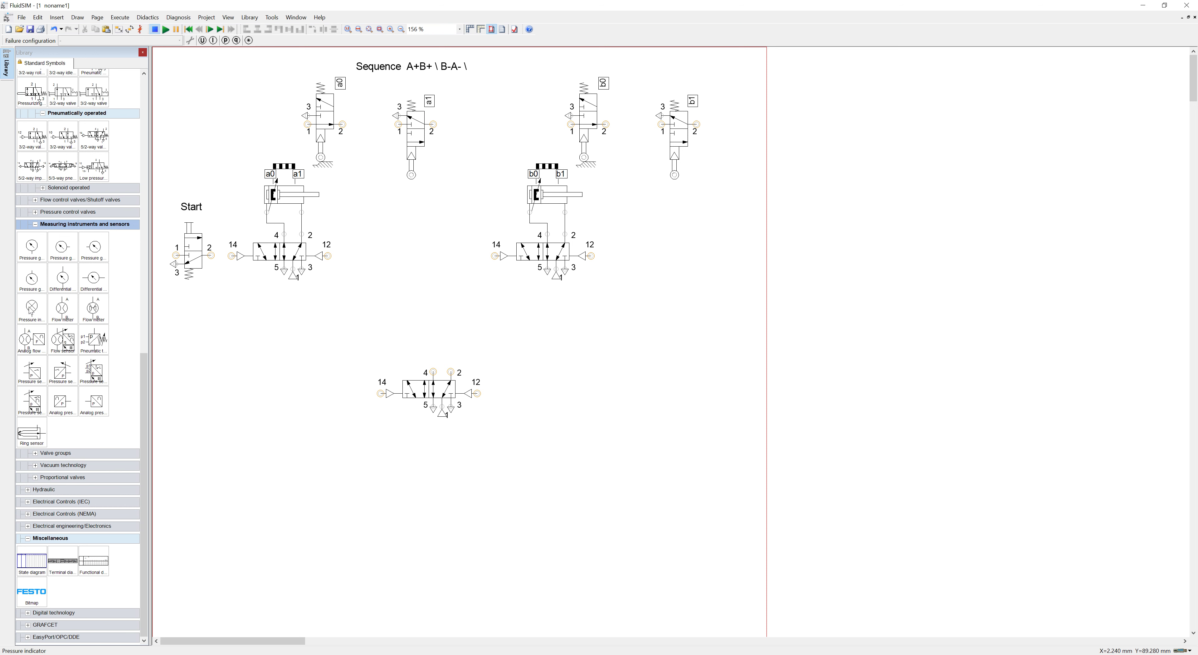
{"action": "left_click", "coordinate": [45, 314]}
{"action": "left_click_drag", "start_coordinate": [51, 316], "coordinate": [239, 320]}
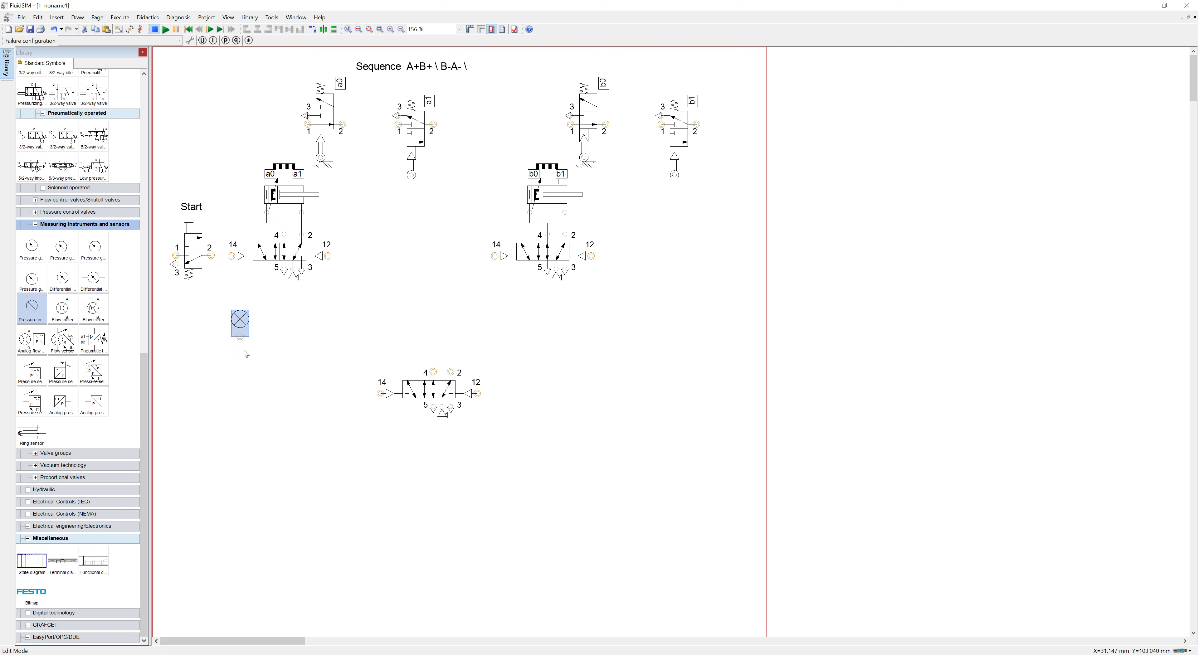
{"action": "left_click", "coordinate": [245, 353]}
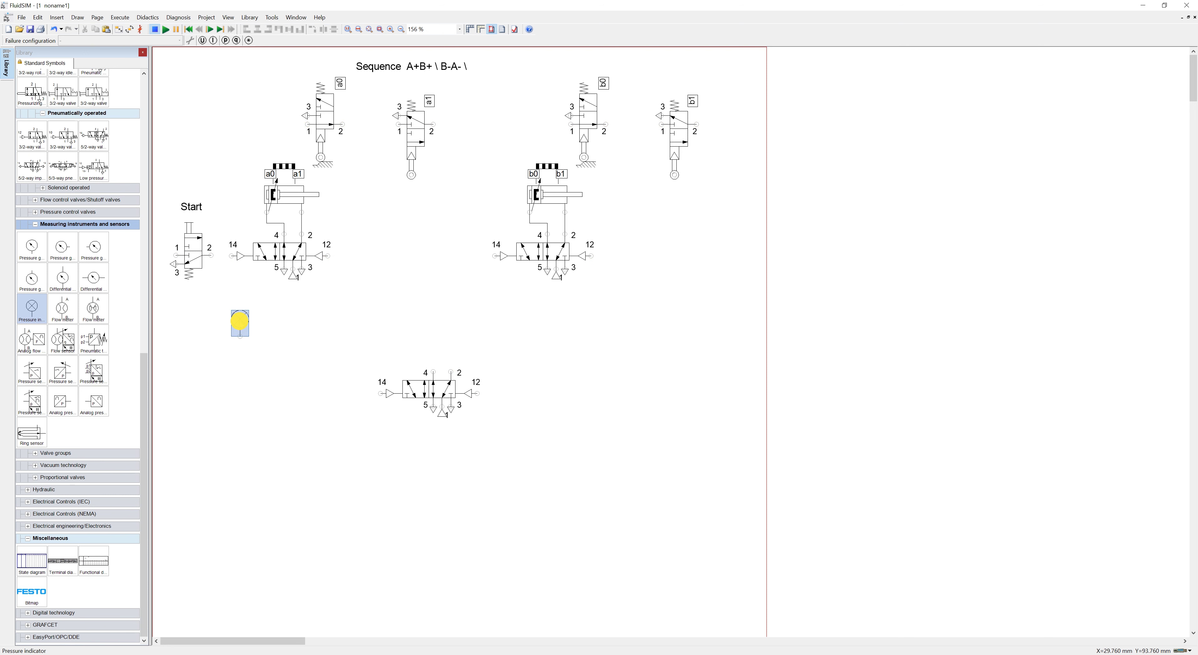
Step: Give the pressure indicator the displayed description Group 1 and position the label beside the symbol
{"action": "double_click", "coordinate": [241, 325]}
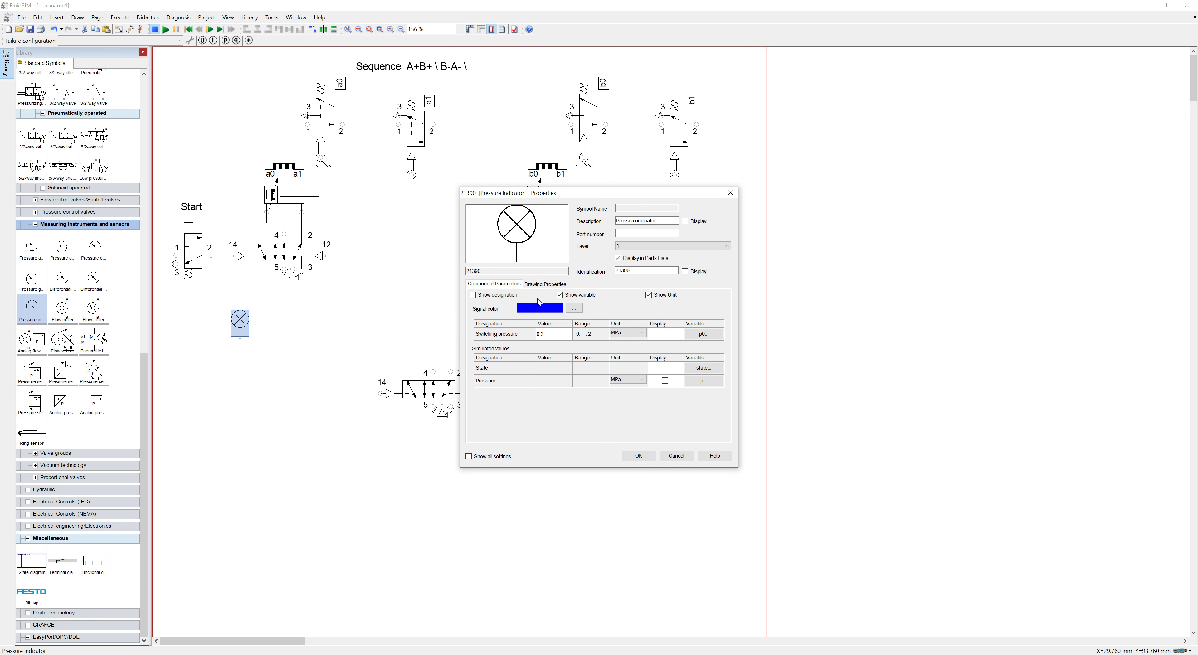
{"action": "left_click", "coordinate": [686, 221]}
{"action": "left_click_drag", "start_coordinate": [657, 219], "coordinate": [583, 222]}
{"action": "type", "text": "Group 1"}
{"action": "left_click", "coordinate": [639, 456]}
Step: Copy the Group 1 indicator with its label and place the copy directly above the original
{"action": "left_click_drag", "start_coordinate": [282, 374], "coordinate": [167, 331]}
{"action": "left_click", "coordinate": [266, 395]}
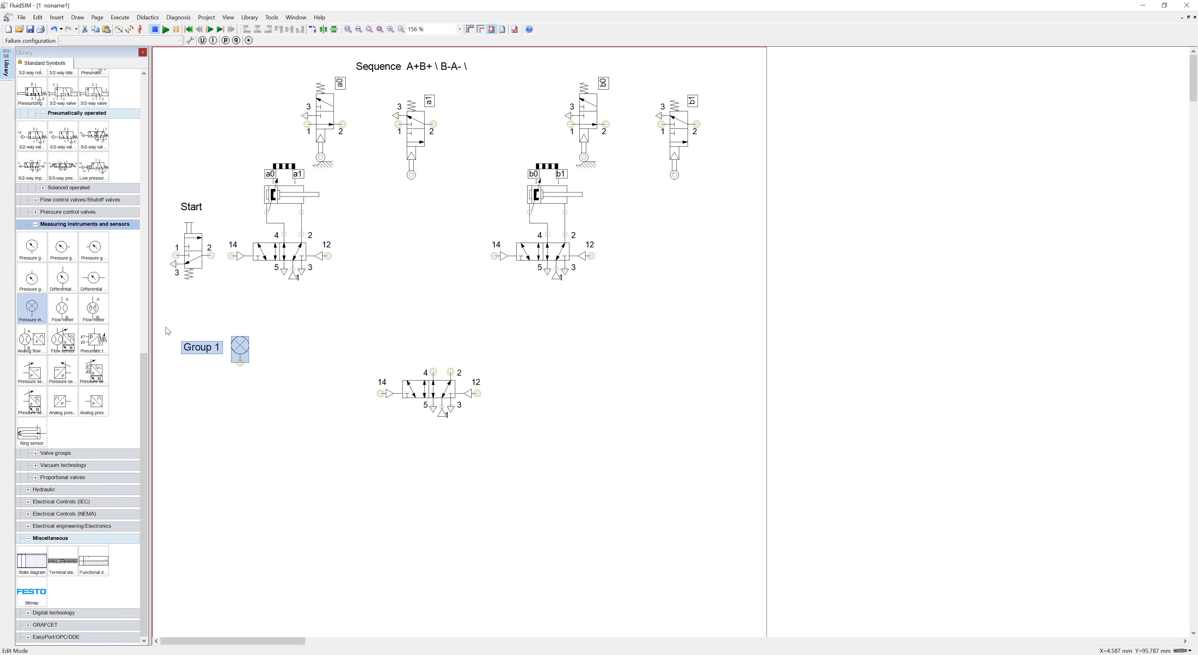
{"action": "key", "text": "ctrl+v"}
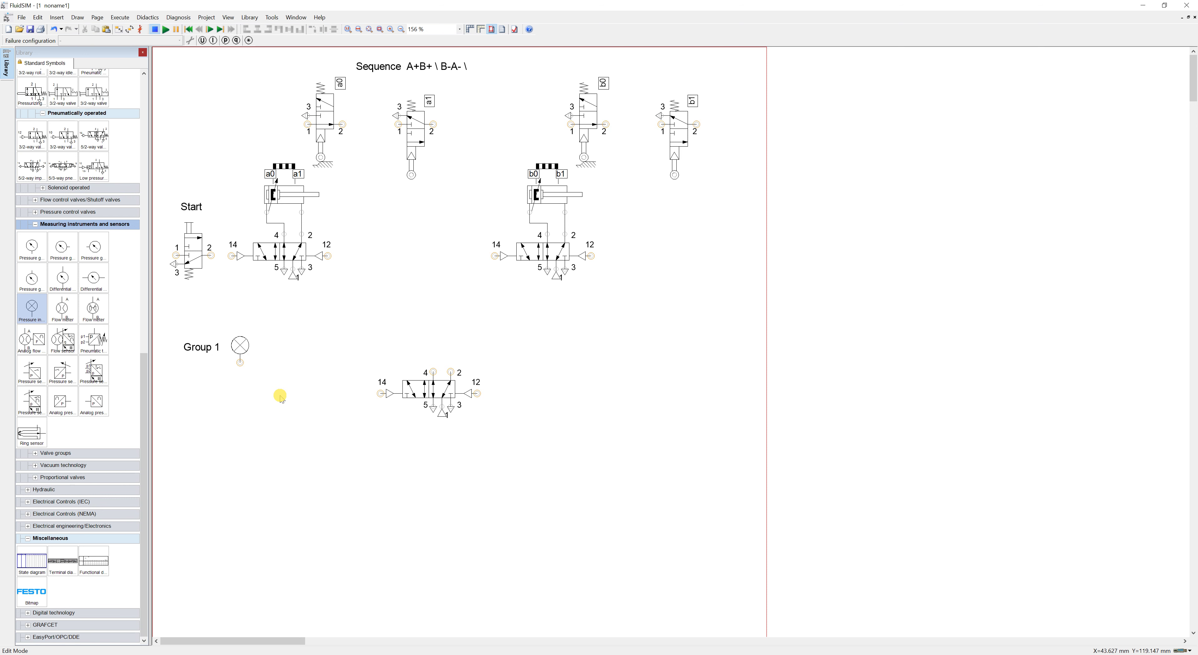
{"action": "mouse_move", "coordinate": [277, 402]}
{"action": "left_mouse_down"}
{"action": "mouse_move", "coordinate": [272, 365]}
{"action": "mouse_move", "coordinate": [184, 301]}
{"action": "left_mouse_up"}
{"action": "left_click", "coordinate": [214, 315]}
{"action": "double_click", "coordinate": [214, 314]}
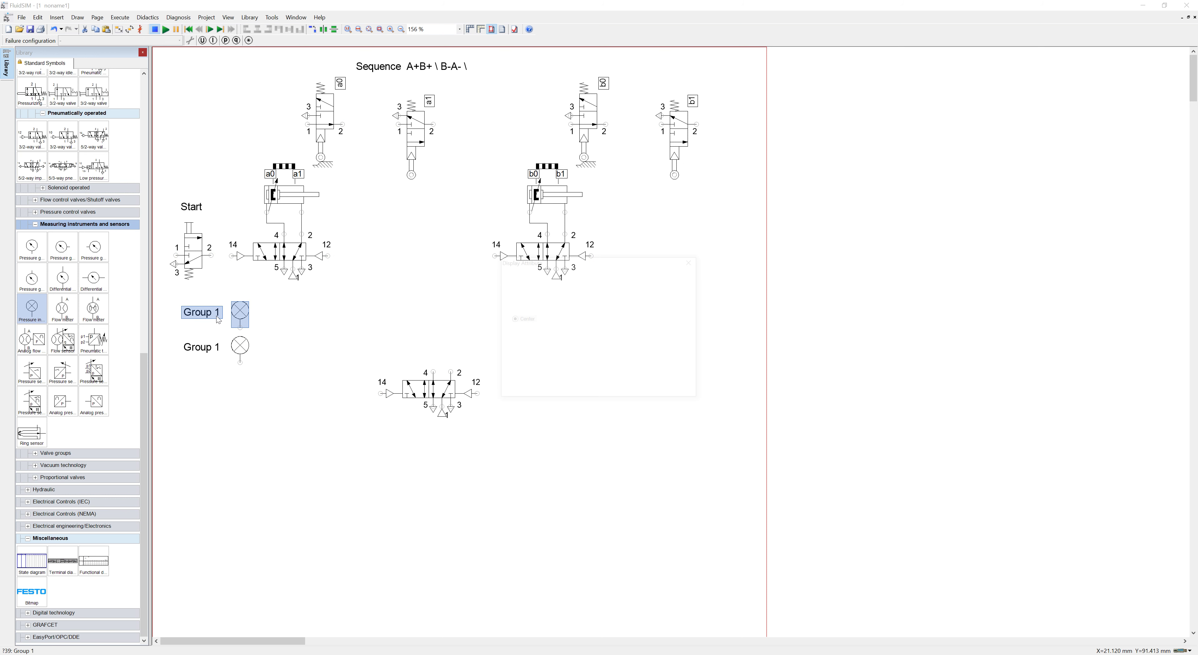
{"action": "left_click", "coordinate": [635, 390]}
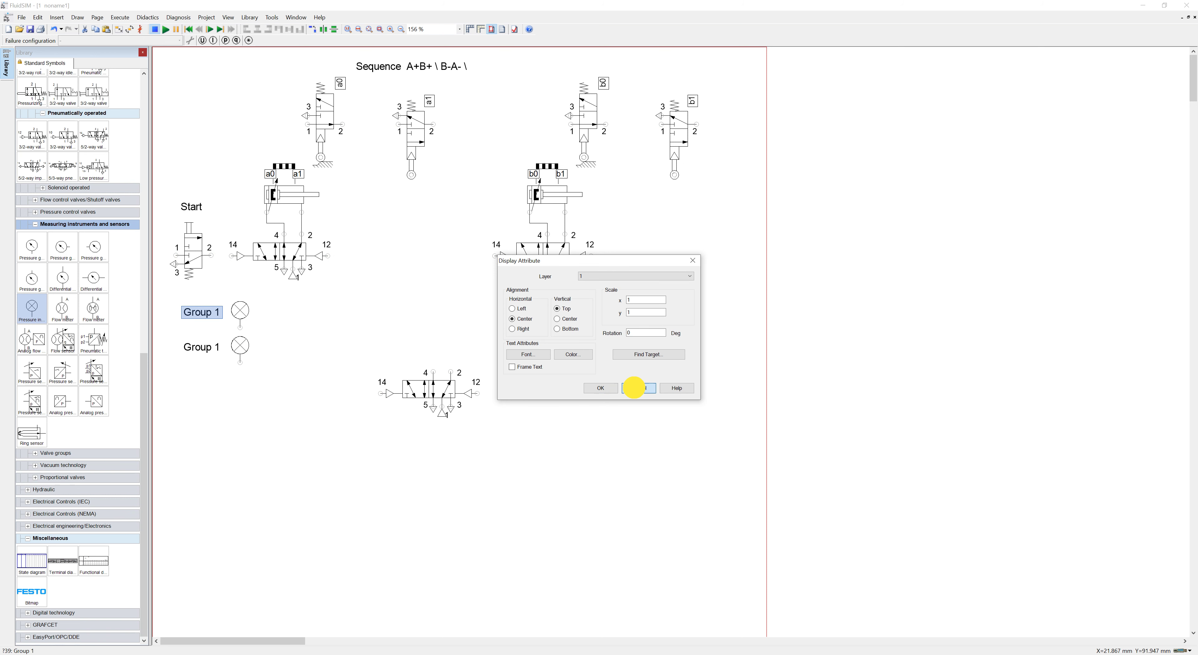
Step: Set the copied upper indicator's description to Group 2 and its signal colour to green
{"action": "left_click", "coordinate": [240, 309]}
{"action": "double_click", "coordinate": [240, 309]}
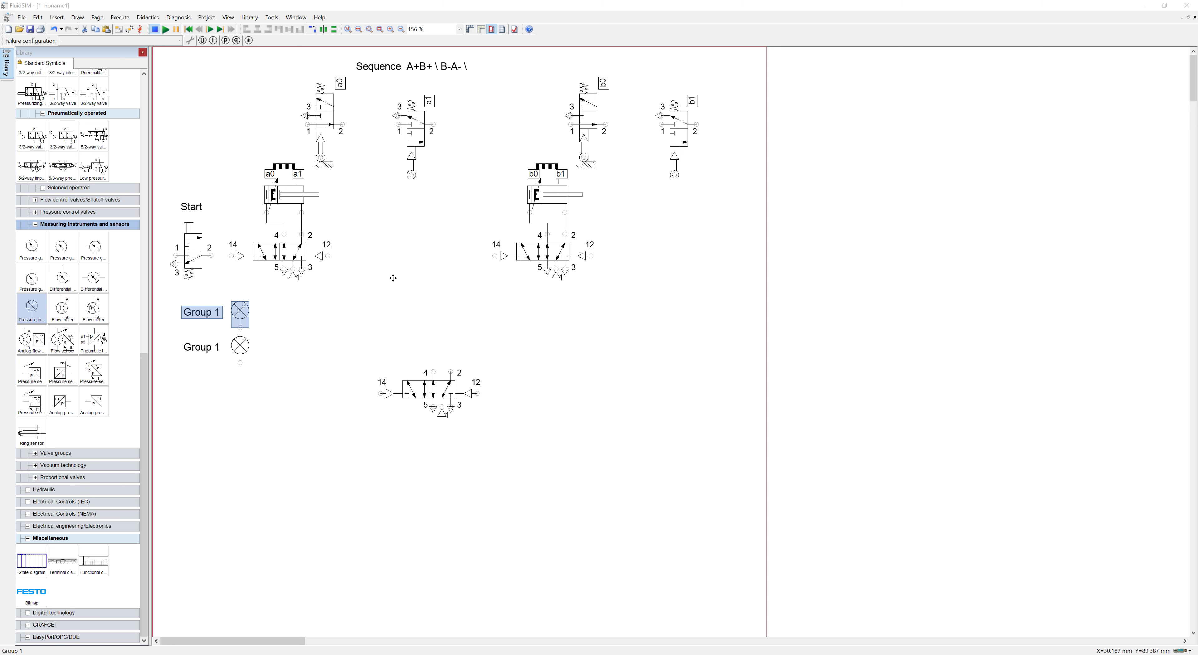
{"action": "left_click", "coordinate": [637, 220]}
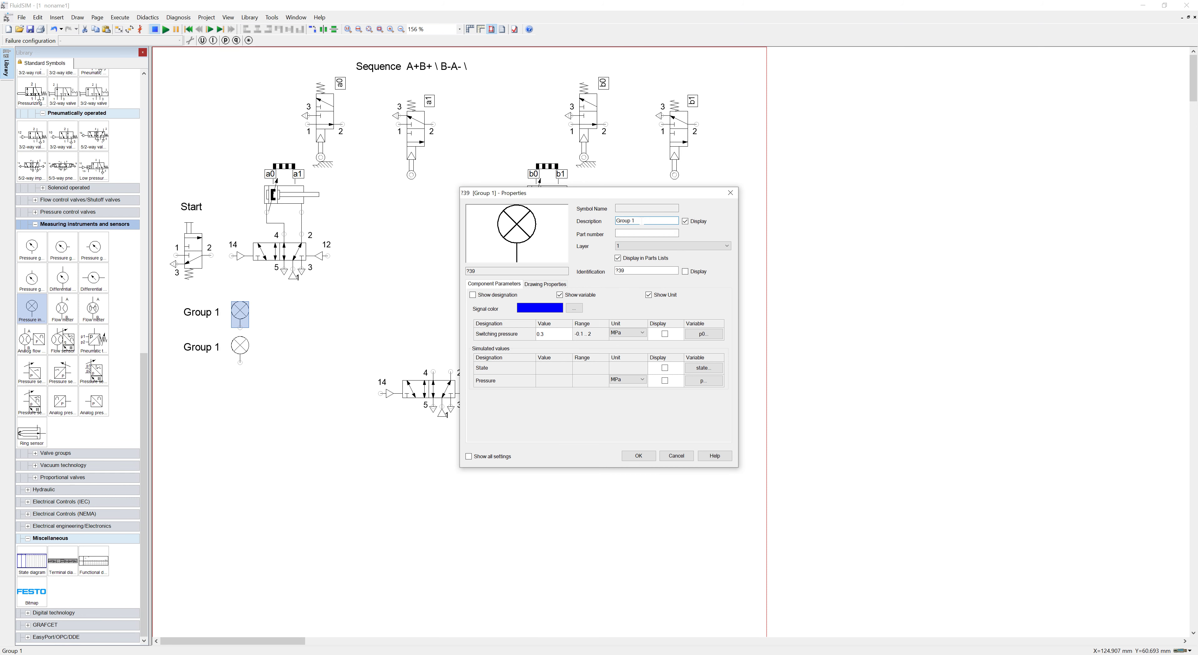
{"action": "left_click", "coordinate": [572, 309]}
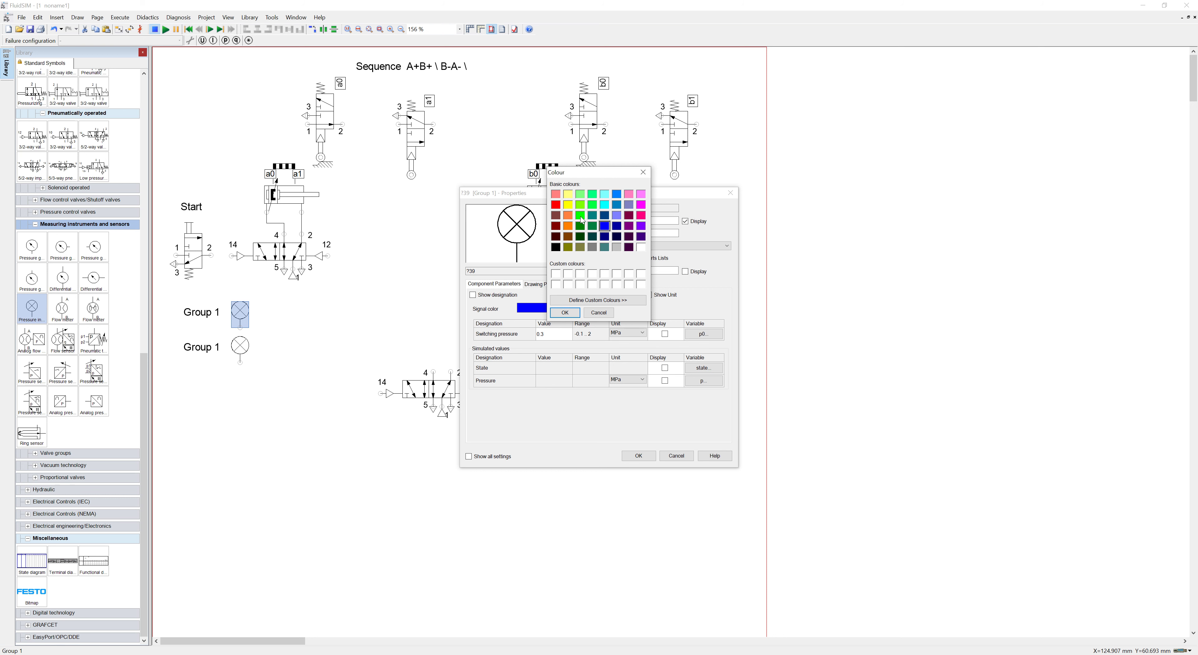
{"action": "left_click", "coordinate": [635, 450]}
{"action": "left_click", "coordinate": [565, 313]}
{"action": "left_click", "coordinate": [637, 454]}
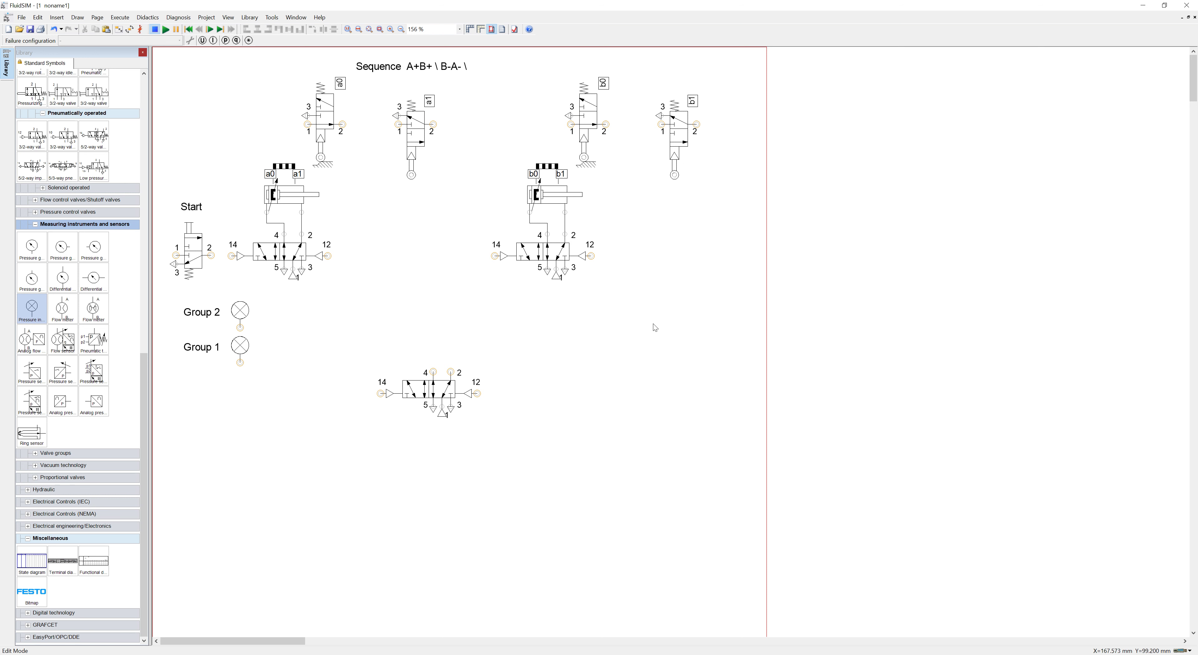
Step: Copy both group indicators with their labels and place the copies at the same height below the b1 valve
{"action": "left_click_drag", "start_coordinate": [266, 380], "coordinate": [168, 301]}
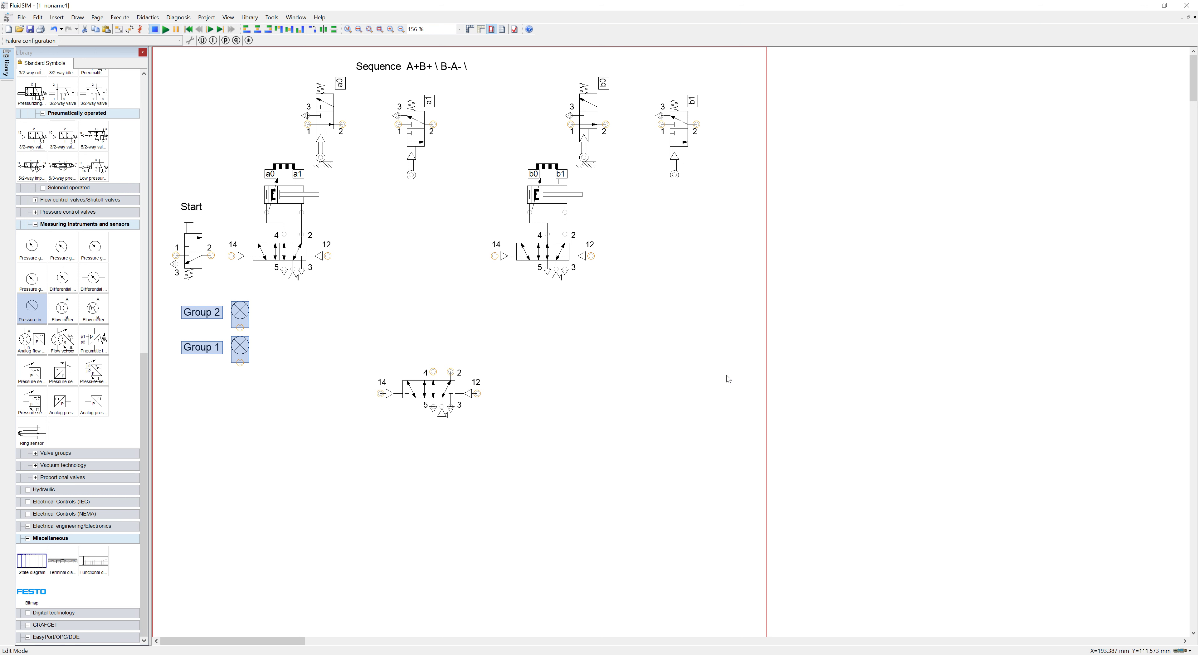
{"action": "left_click", "coordinate": [676, 336]}
{"action": "key", "text": "ctrl+v"}
{"action": "left_click_drag", "start_coordinate": [676, 349], "coordinate": [668, 303]}
{"action": "left_click", "coordinate": [639, 505]}
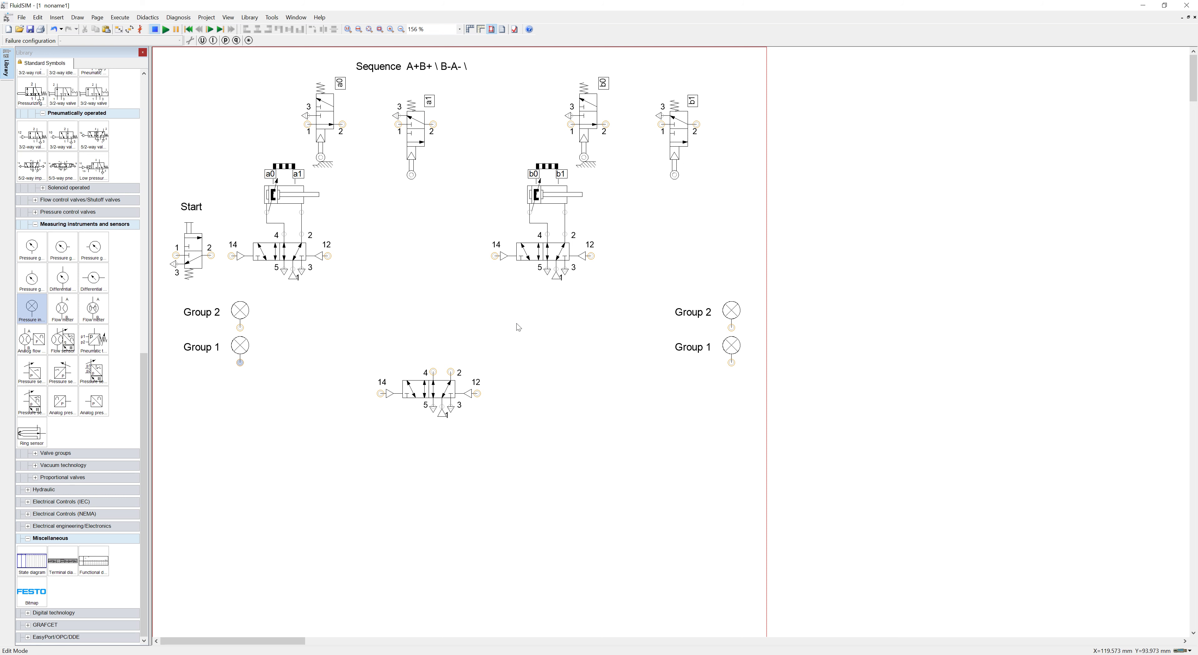
Step: Move the lower impulse valve down to make room and connect the two Group 1 indicators with a pneumatic line
{"action": "left_click_drag", "start_coordinate": [729, 363], "coordinate": [239, 361]}
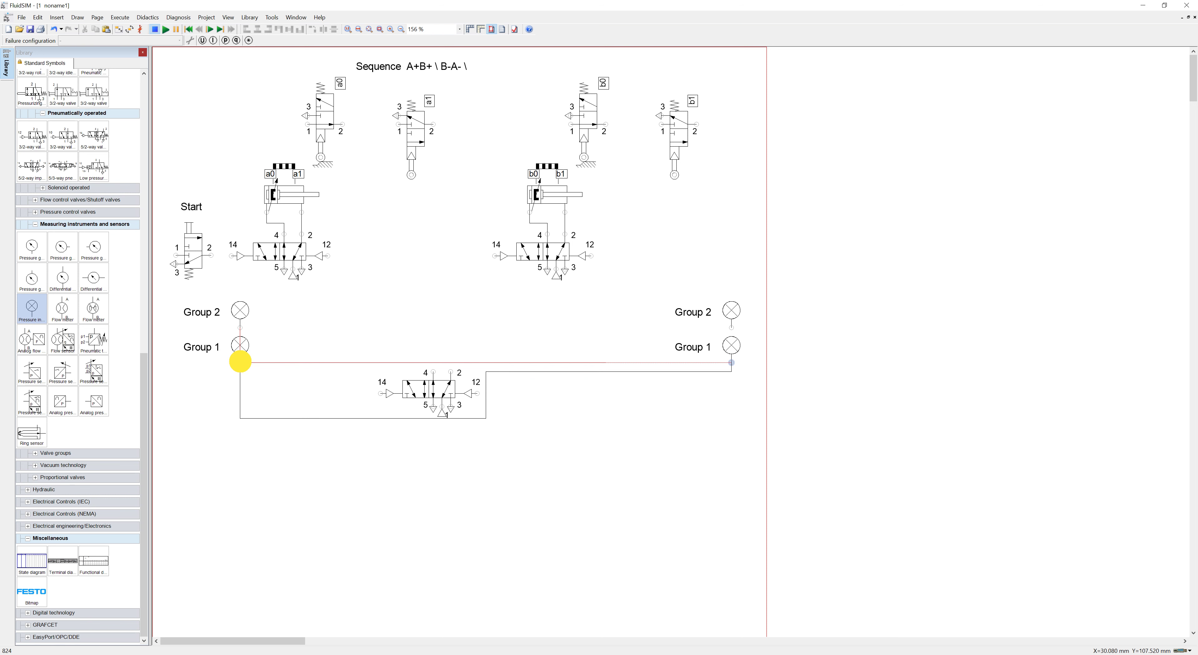
{"action": "left_click_drag", "start_coordinate": [240, 361], "coordinate": [558, 297]}
{"action": "left_click", "coordinate": [422, 390]}
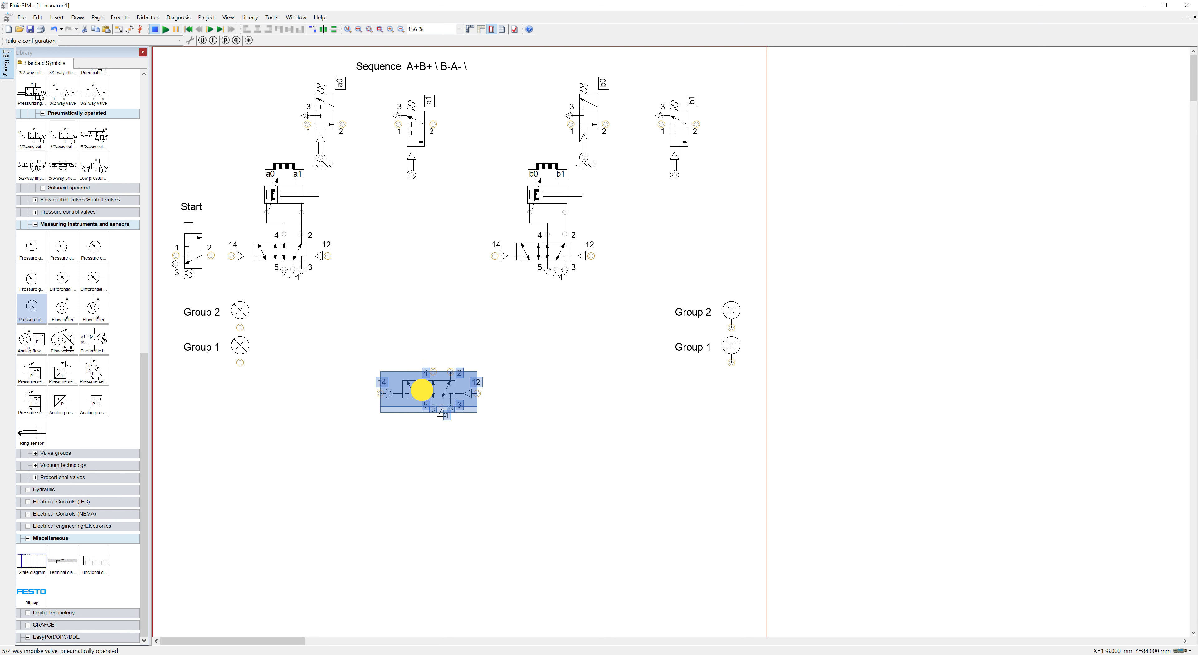
{"action": "left_click_drag", "start_coordinate": [422, 390], "coordinate": [421, 419]}
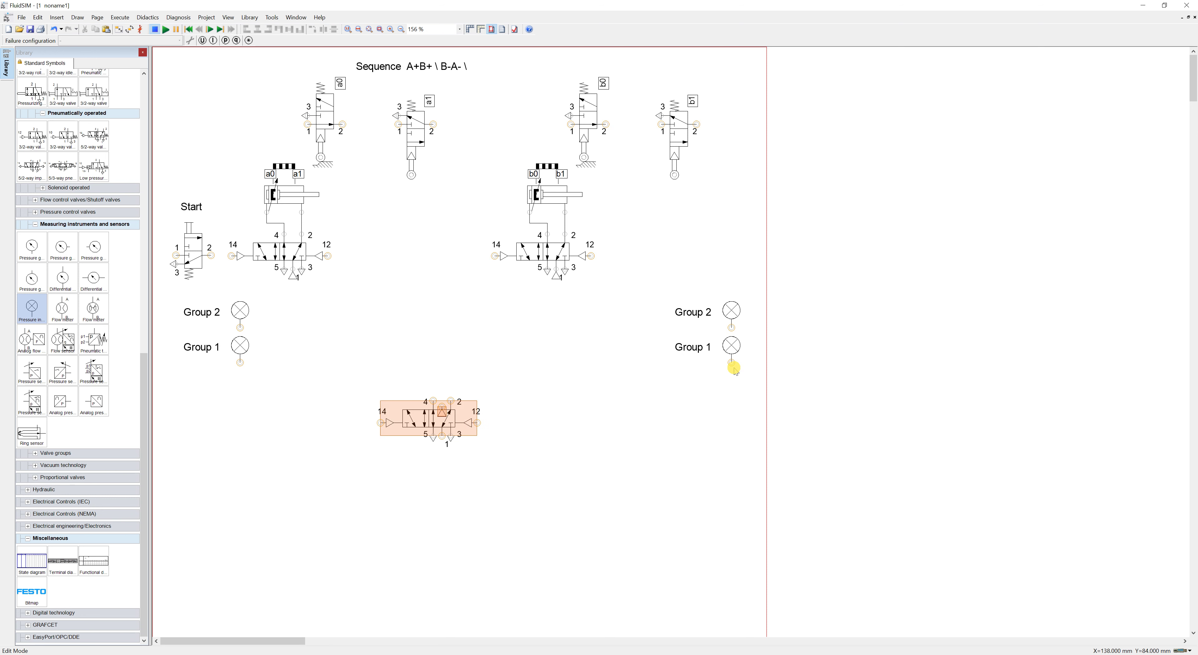
{"action": "mouse_move", "coordinate": [734, 369]}
{"action": "left_mouse_down"}
{"action": "mouse_move", "coordinate": [728, 359]}
{"action": "mouse_move", "coordinate": [342, 382]}
{"action": "mouse_move", "coordinate": [241, 365]}
{"action": "left_mouse_up"}
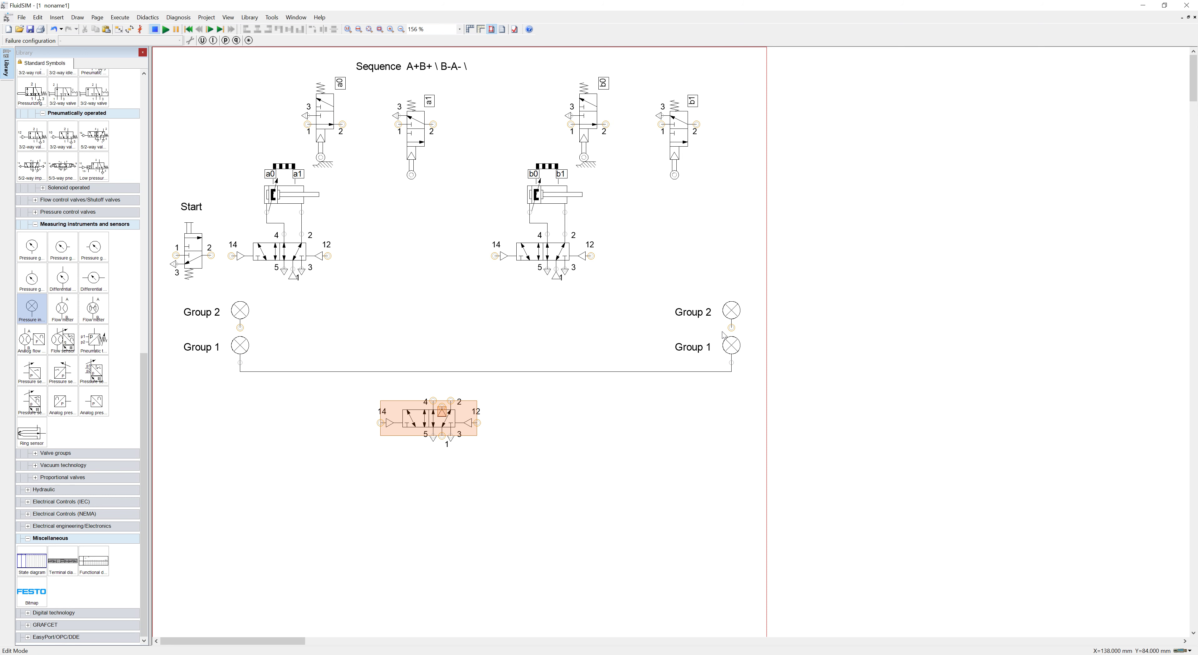
Step: Connect the two Group 2 indicators with a pneumatic line and shift both group lines level with their indicators' ports
{"action": "mouse_move", "coordinate": [731, 327]}
{"action": "left_mouse_down"}
{"action": "mouse_move", "coordinate": [463, 340]}
{"action": "mouse_move", "coordinate": [241, 327]}
{"action": "left_mouse_up"}
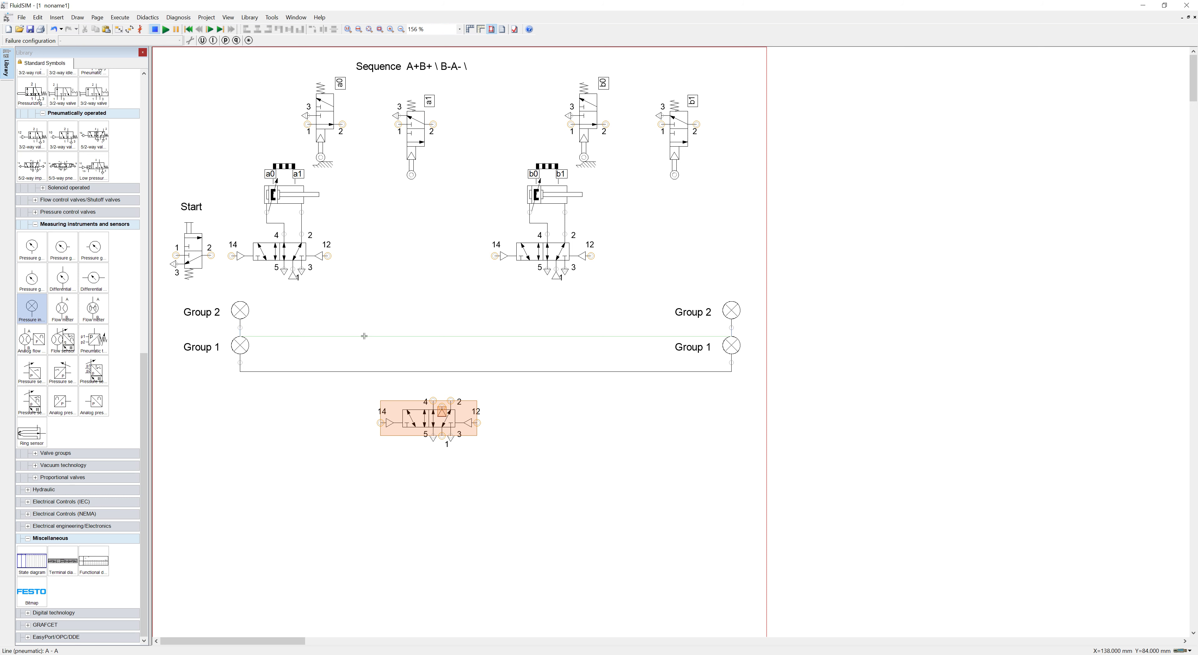
{"action": "left_click_drag", "start_coordinate": [364, 336], "coordinate": [364, 328]}
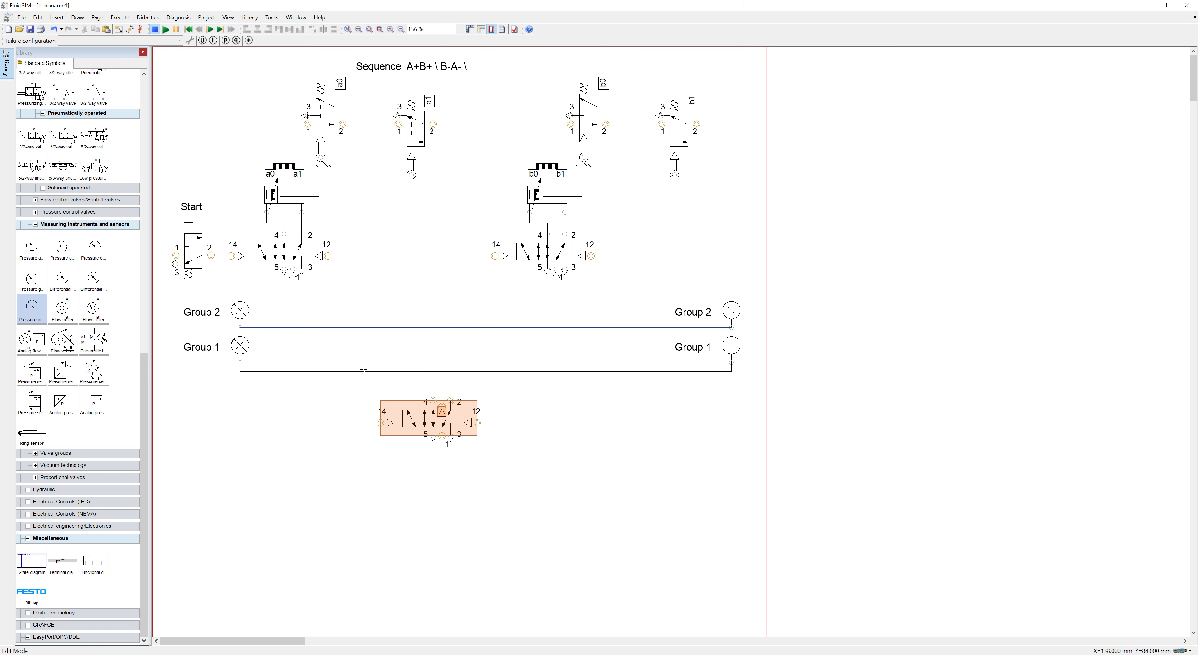
{"action": "left_click_drag", "start_coordinate": [363, 370], "coordinate": [364, 362]}
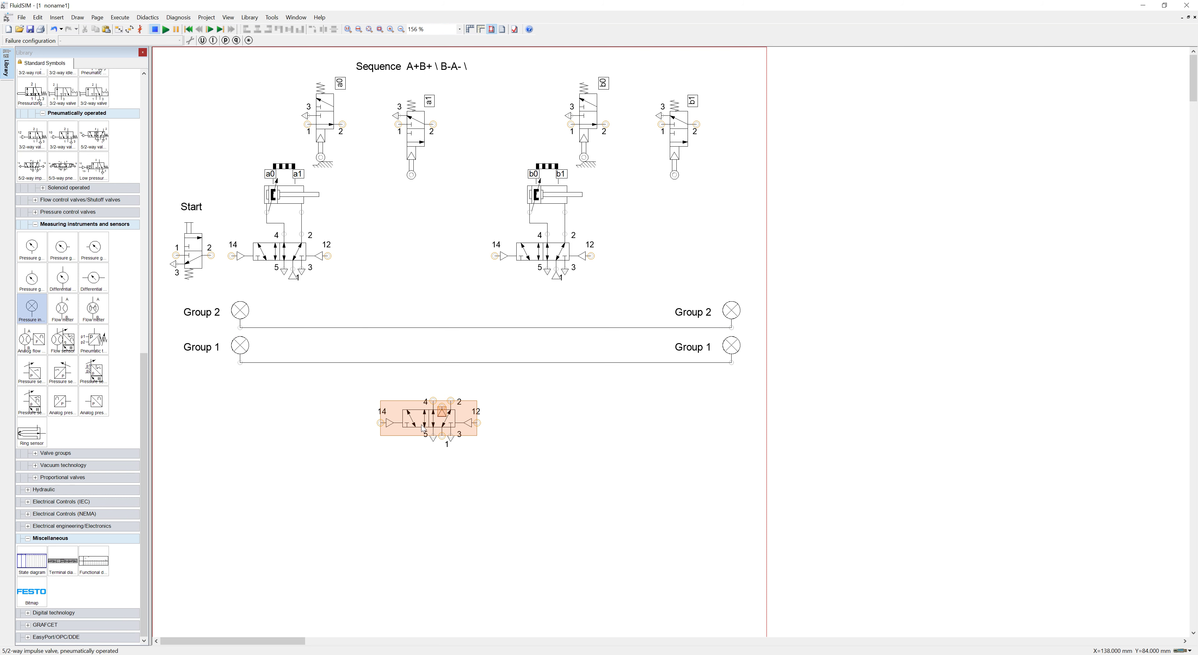
Step: Move the lower impulse valve up and connect its port 4 to the Group 1 line and port 2 to the Group 2 line
{"action": "left_click_drag", "start_coordinate": [423, 428], "coordinate": [450, 328]}
{"action": "left_click", "coordinate": [450, 327]}
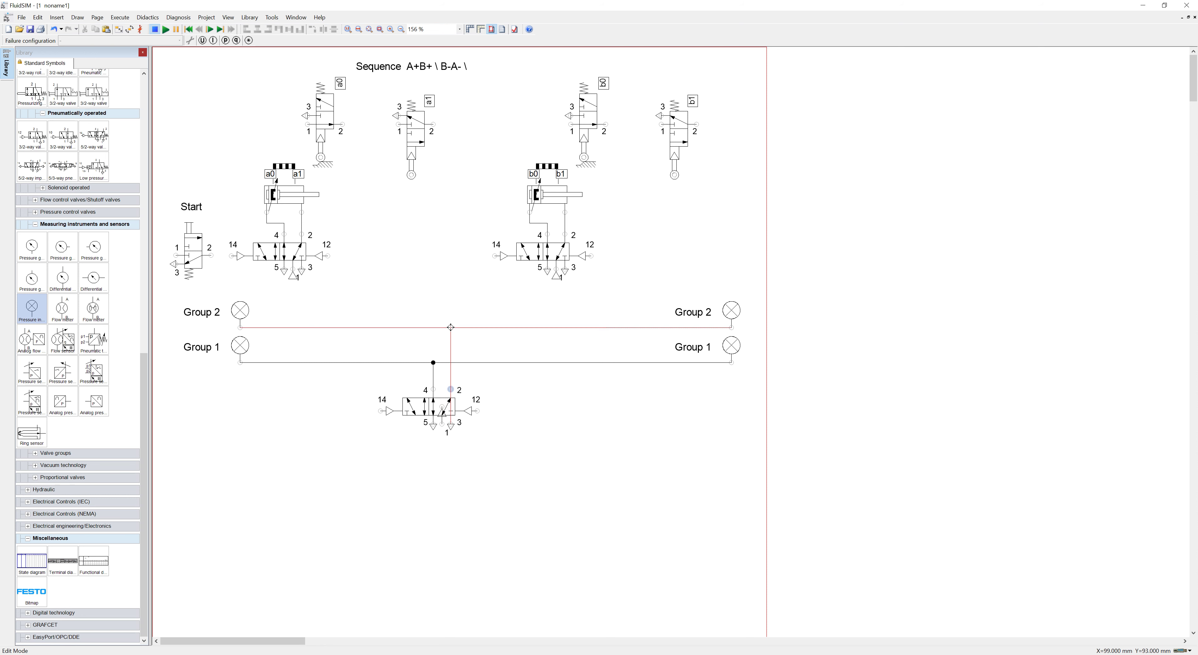
{"action": "left_click", "coordinate": [407, 300]}
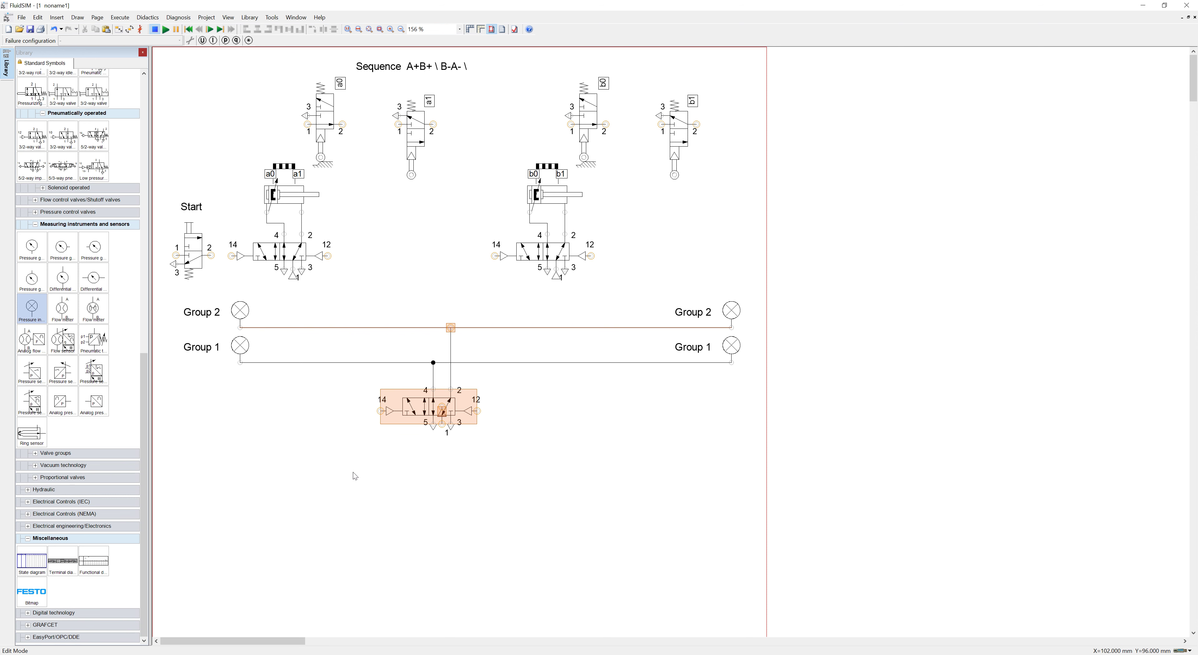
{"action": "left_click", "coordinate": [442, 427]}
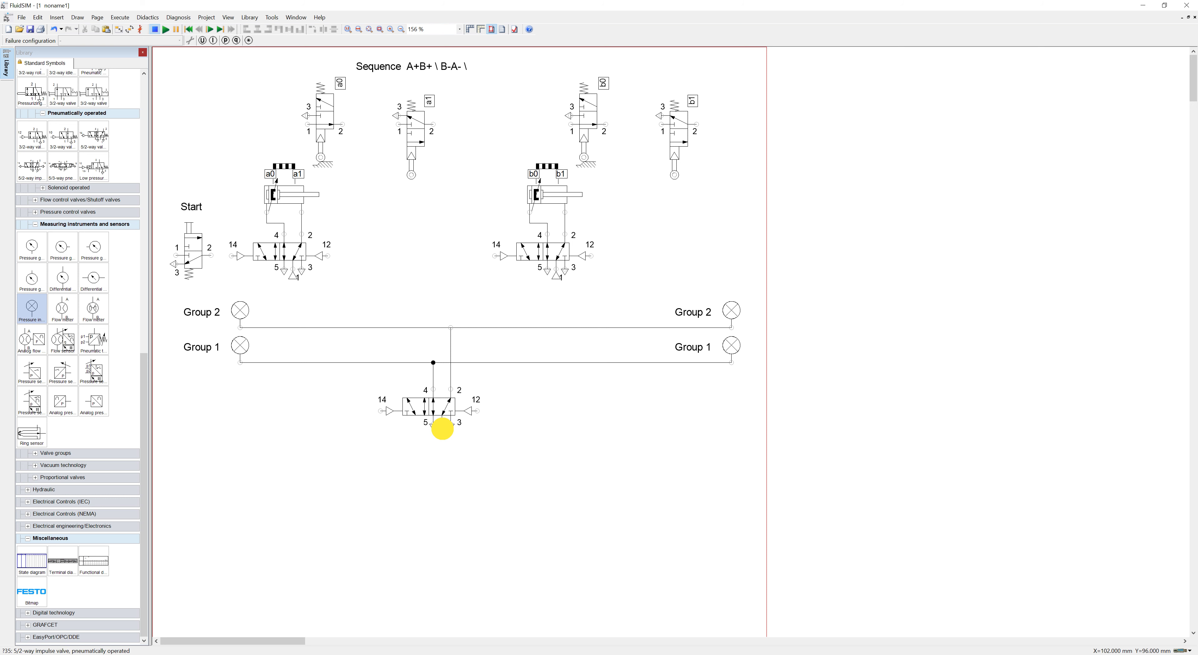
{"action": "left_click", "coordinate": [340, 437]}
{"action": "left_click", "coordinate": [369, 278]}
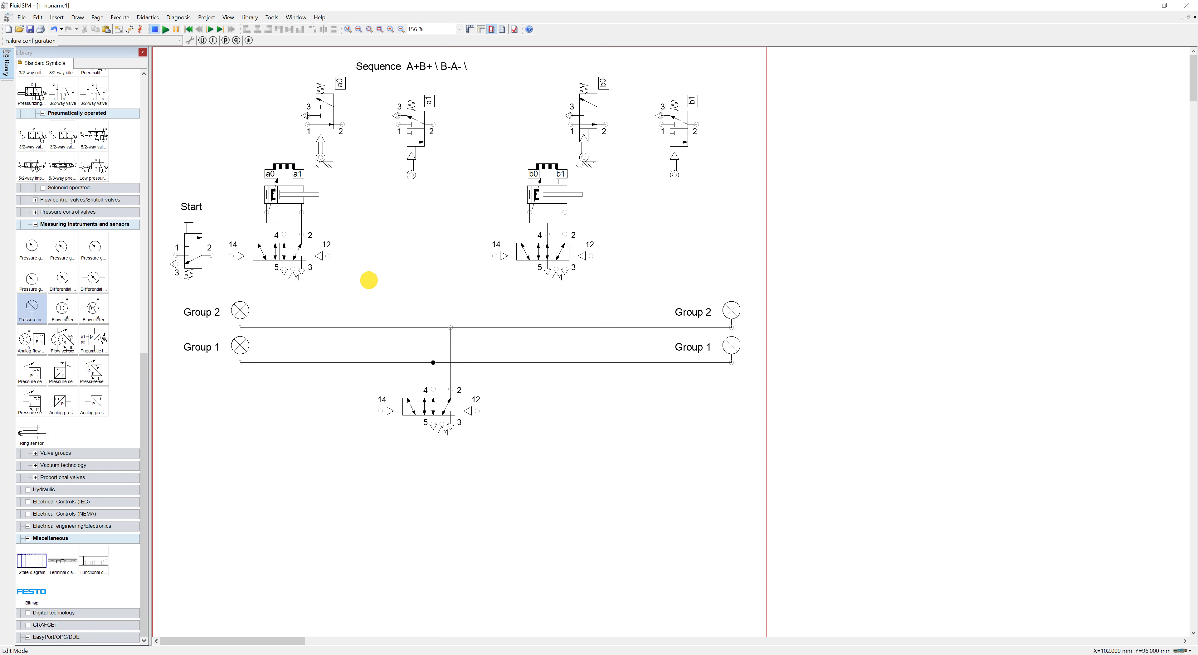
Step: Delete the line from the lower valve's port 2 and redraw it with a junction on the Group 2 line
{"action": "left_click", "coordinate": [423, 338]}
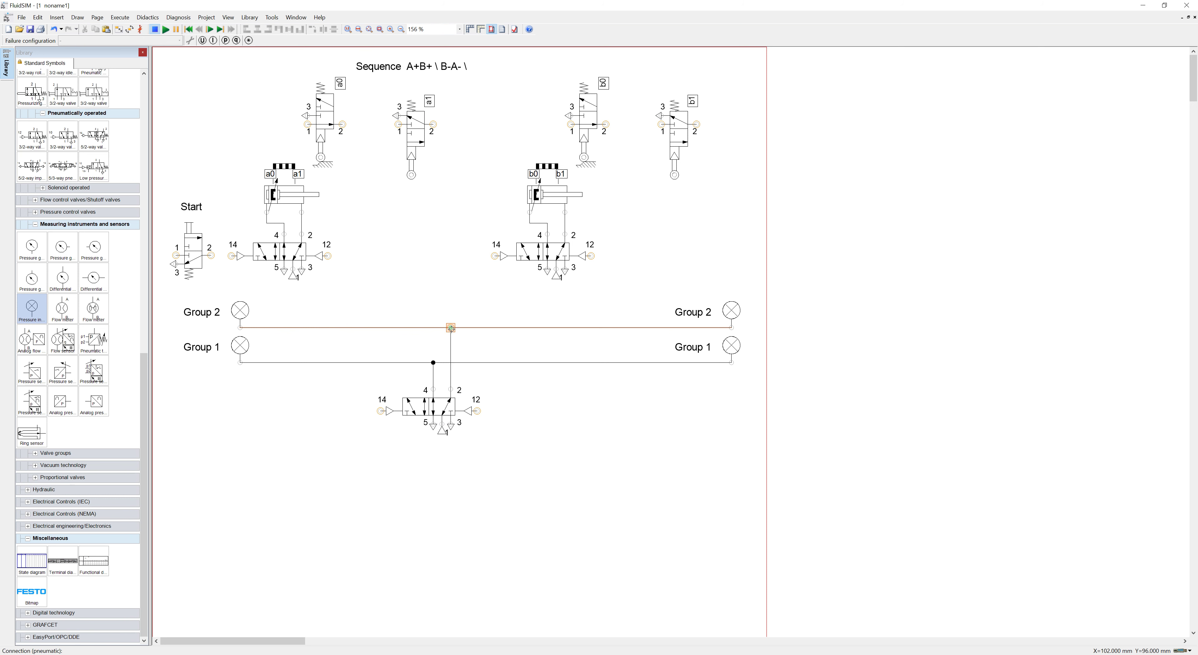
{"action": "left_click", "coordinate": [451, 341]}
{"action": "key", "text": "Delete"}
{"action": "left_click_drag", "start_coordinate": [450, 389], "coordinate": [450, 328]}
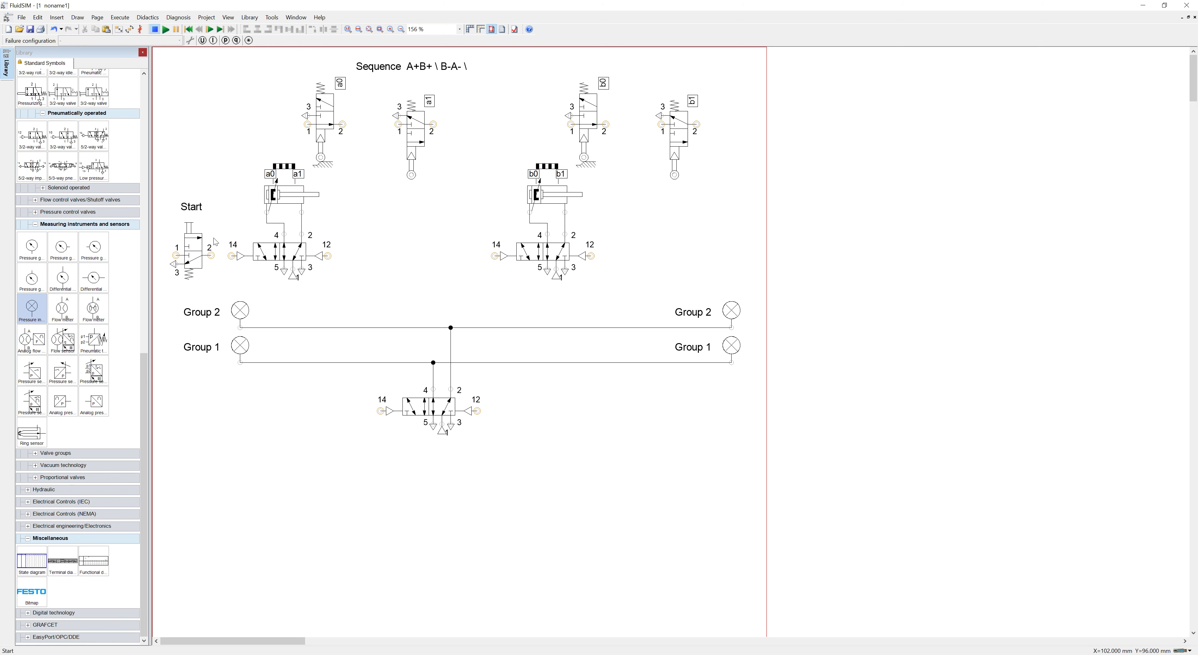
Step: Connect port 2 of the Start valve to port 14 of cylinder A's impulse valve
{"action": "left_click", "coordinate": [211, 256]}
{"action": "left_click_drag", "start_coordinate": [211, 255], "coordinate": [231, 256]}
Step: Connect the a1 valve's port 1 to the Group 1 line and its port 2 to port 14 of cylinder B's impulse valve
{"action": "mouse_move", "coordinate": [396, 125]}
{"action": "left_mouse_down"}
{"action": "mouse_move", "coordinate": [379, 209]}
{"action": "mouse_move", "coordinate": [390, 362]}
{"action": "left_mouse_up"}
{"action": "left_click", "coordinate": [389, 357]}
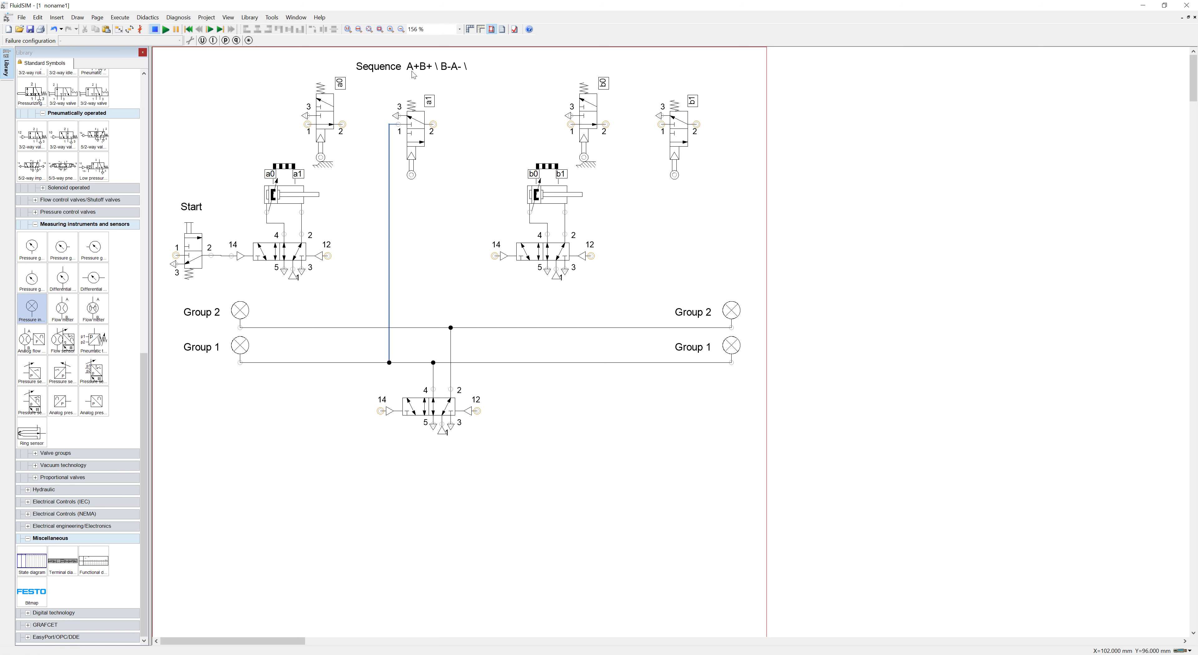
{"action": "mouse_move", "coordinate": [433, 125]}
{"action": "left_mouse_down"}
{"action": "mouse_move", "coordinate": [468, 190]}
{"action": "mouse_move", "coordinate": [478, 257]}
{"action": "mouse_move", "coordinate": [494, 256]}
{"action": "left_mouse_up"}
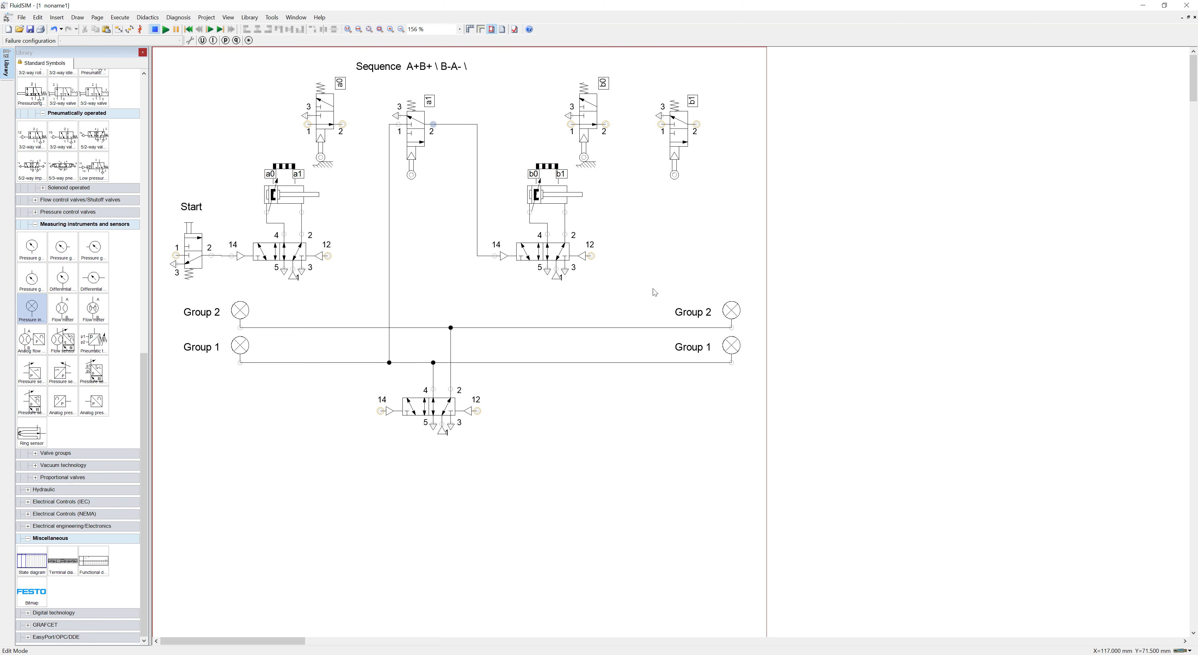
Step: Connect the b1 valve's port 1 to the Group 1 line and its port 2 to port 12 of the lower impulse valve
{"action": "left_click_drag", "start_coordinate": [660, 124], "coordinate": [653, 363]}
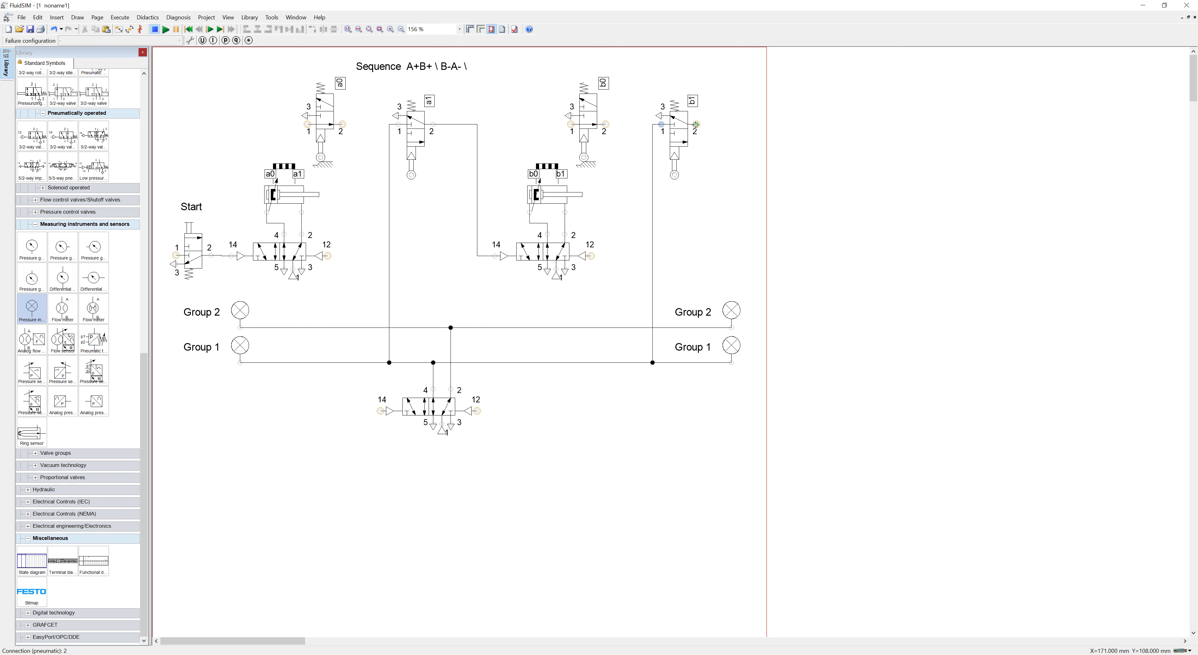
{"action": "left_click_drag", "start_coordinate": [696, 124], "coordinate": [451, 424]}
{"action": "left_click_drag", "start_coordinate": [538, 424], "coordinate": [480, 411]}
{"action": "left_click", "coordinate": [480, 412]}
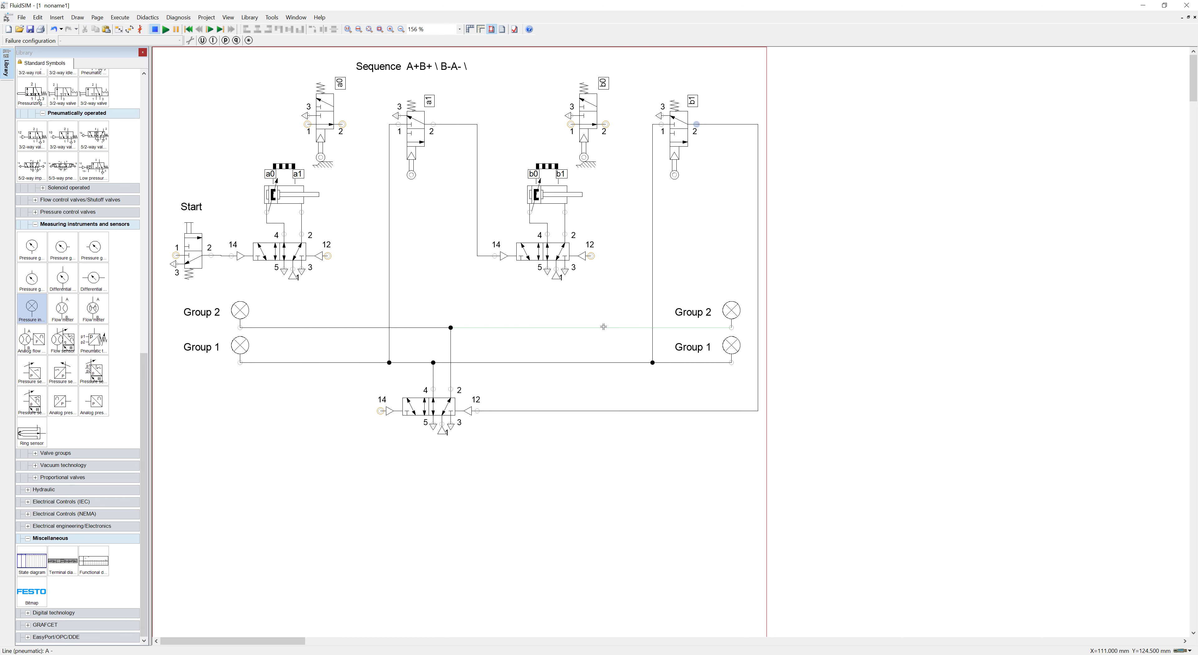
Step: Connect port 12 of cylinder B's impulse valve to the Group 2 line
{"action": "left_click_drag", "start_coordinate": [591, 256], "coordinate": [605, 328]}
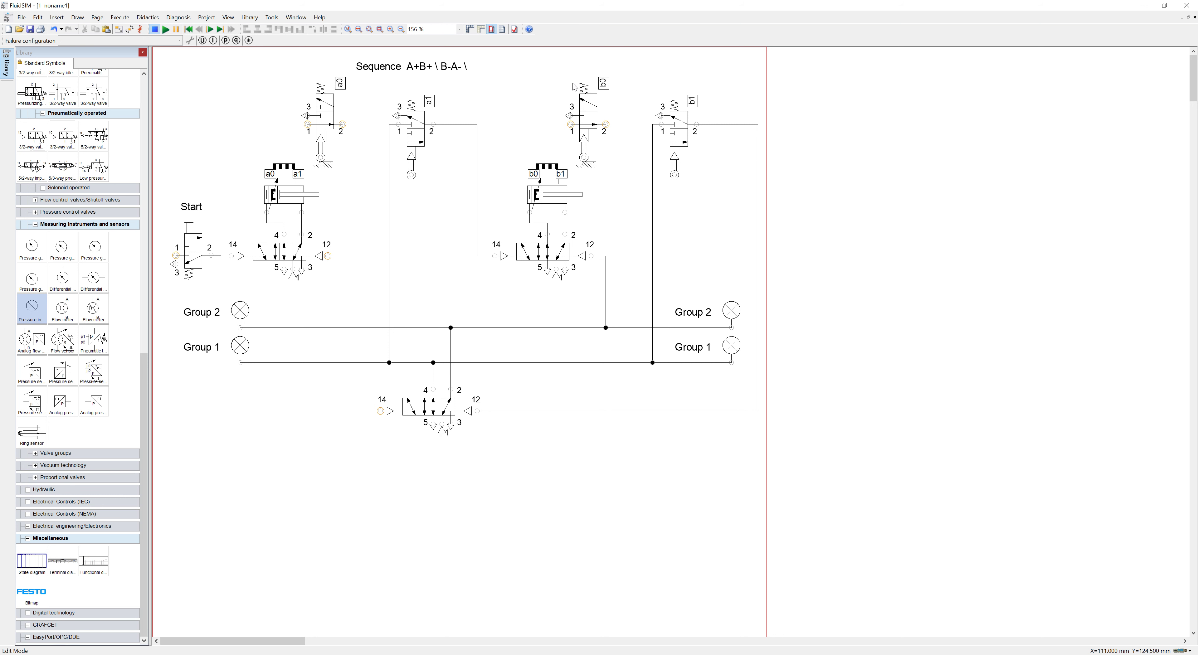
Step: Connect the b0 valve's port 1 to the Group 2 line and its port 2 to port 12 of cylinder A's impulse valve
{"action": "left_click", "coordinate": [561, 125]}
{"action": "left_click_drag", "start_coordinate": [571, 123], "coordinate": [486, 328]}
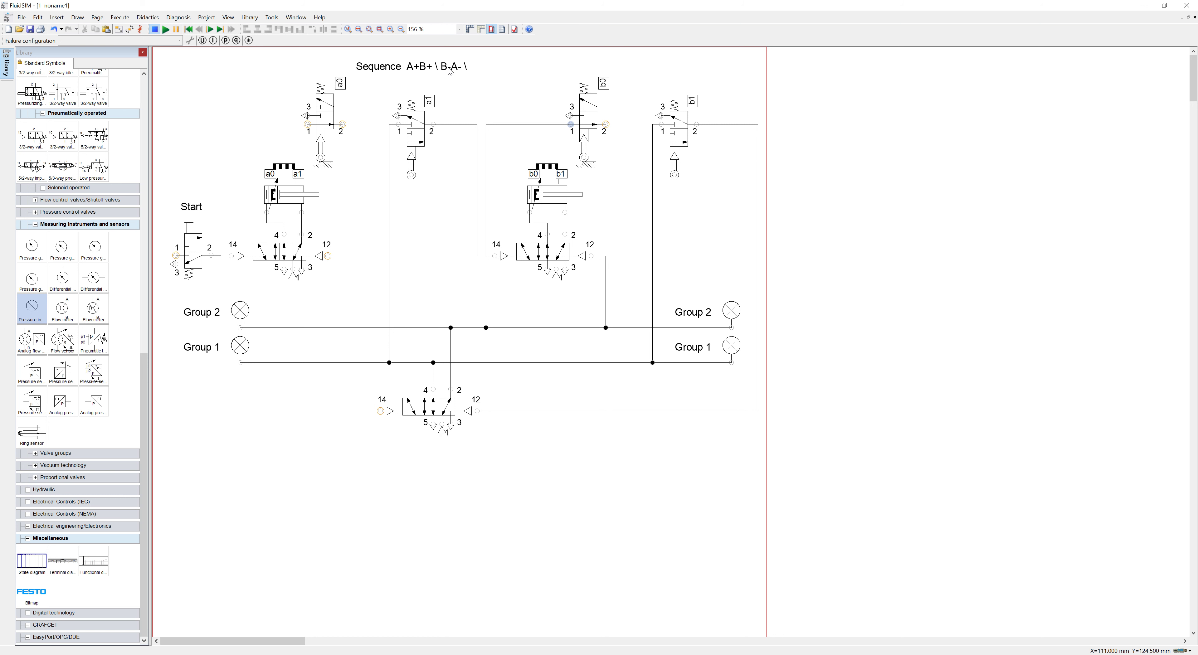
{"action": "left_click", "coordinate": [604, 132]}
{"action": "mouse_move", "coordinate": [628, 131]}
{"action": "left_mouse_down"}
{"action": "mouse_move", "coordinate": [636, 294]}
{"action": "mouse_move", "coordinate": [486, 306]}
{"action": "mouse_move", "coordinate": [329, 294]}
{"action": "mouse_move", "coordinate": [328, 256]}
{"action": "left_mouse_up"}
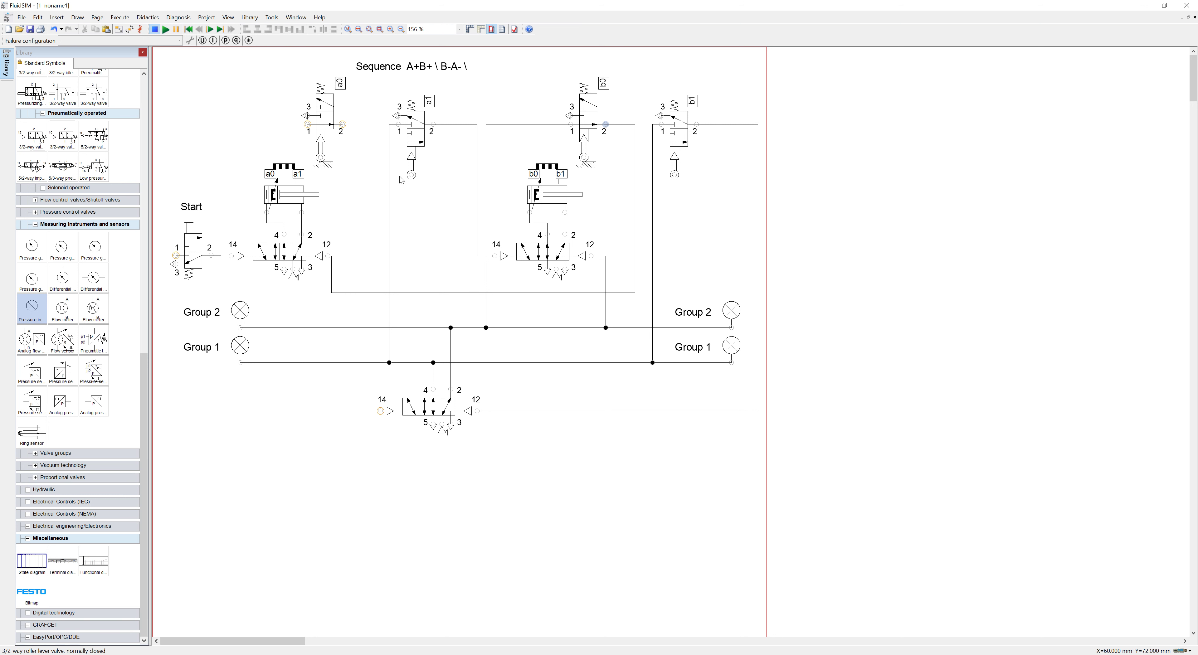
Step: Connect the a0 valve's port 1 to the Group 2 line and its port 2 to port 14 of the lower impulse valve
{"action": "mouse_move", "coordinate": [340, 141]}
{"action": "mouse_move", "coordinate": [307, 125]}
{"action": "left_mouse_down"}
{"action": "mouse_move", "coordinate": [267, 126]}
{"action": "mouse_move", "coordinate": [275, 59]}
{"action": "mouse_move", "coordinate": [373, 60]}
{"action": "mouse_move", "coordinate": [363, 328]}
{"action": "left_mouse_up"}
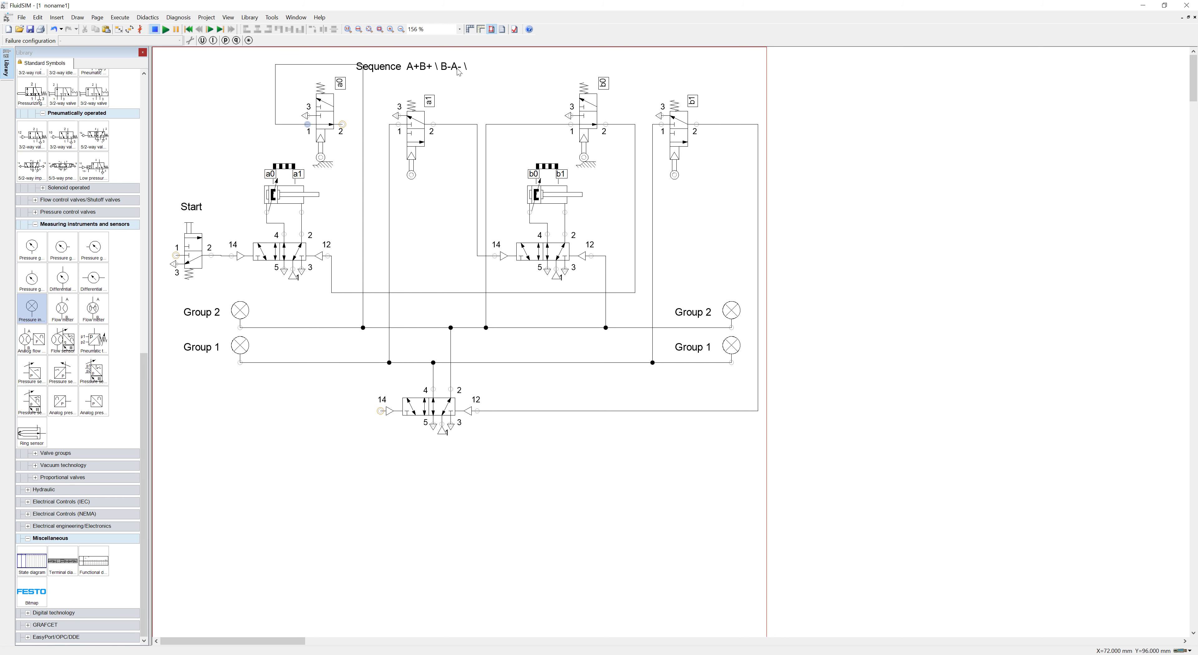
{"action": "left_click", "coordinate": [343, 124]}
{"action": "left_click_drag", "start_coordinate": [344, 124], "coordinate": [371, 412]}
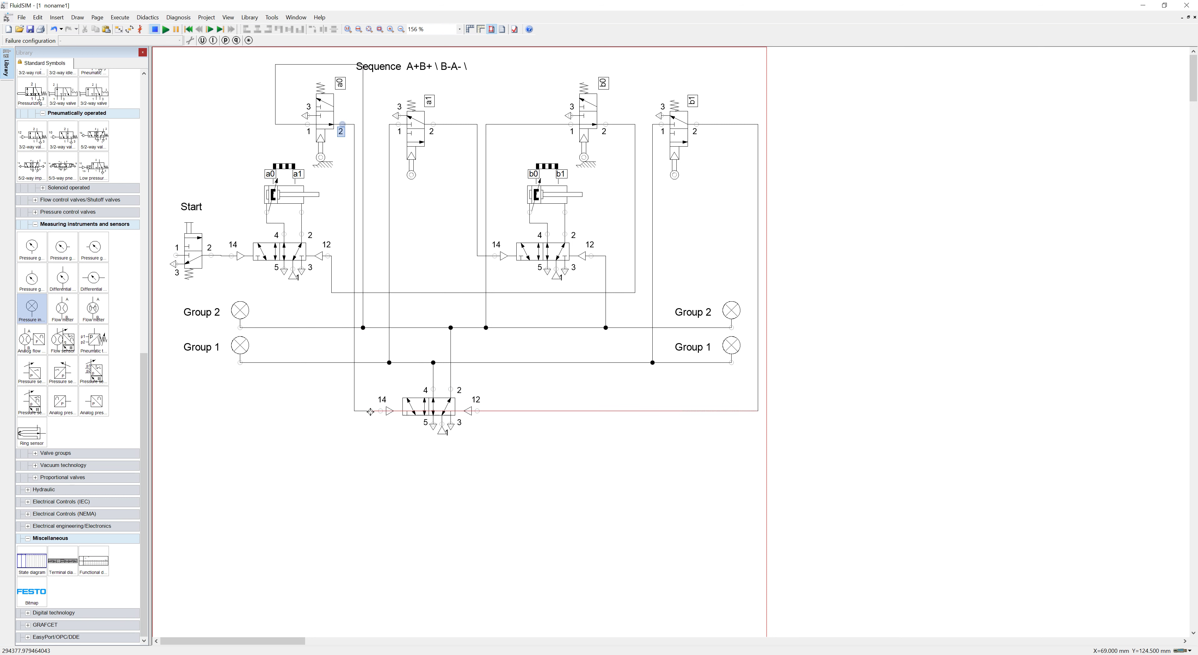
Step: Move the sequence title sideways and slightly up so it clears the a0 valve's connection line
{"action": "left_click", "coordinate": [348, 401]}
{"action": "left_click_drag", "start_coordinate": [398, 69], "coordinate": [431, 63]}
{"action": "left_click", "coordinate": [445, 76]}
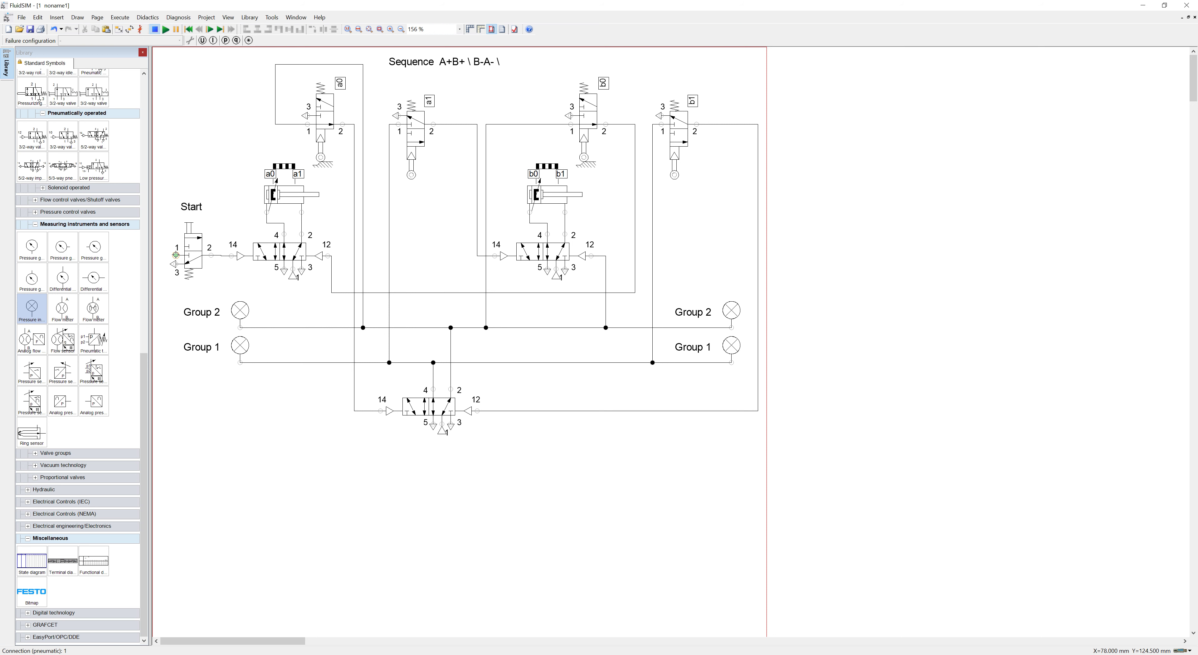
Step: Connect port 1 of the Start valve to the Group 1 line
{"action": "mouse_move", "coordinate": [177, 256]}
{"action": "left_mouse_down"}
{"action": "mouse_move", "coordinate": [160, 265]}
{"action": "mouse_move", "coordinate": [161, 292]}
{"action": "left_mouse_up"}
{"action": "left_click_drag", "start_coordinate": [266, 291], "coordinate": [275, 362]}
Step: Start the circuit simulation and actuate the Start valve to run the A+B+B-A- cycle
{"action": "left_click", "coordinate": [167, 29]}
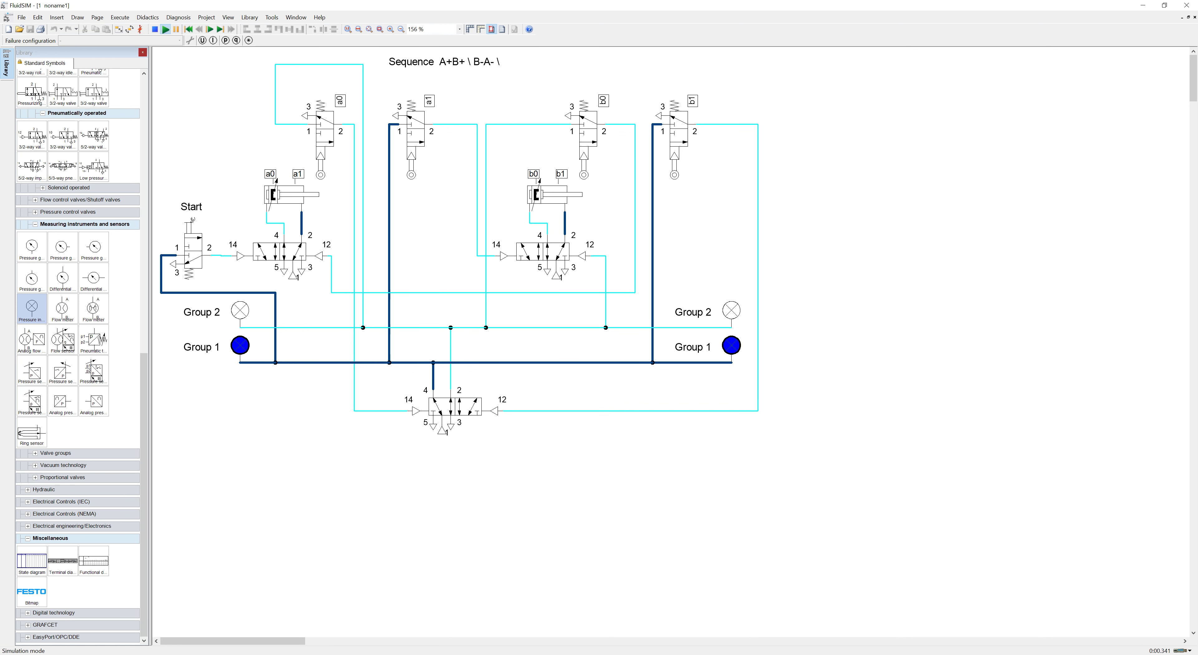
{"action": "left_click", "coordinate": [191, 222]}
Step: Review the simulation options for the slow-motion factor and the pneumatic line colors, keeping the settings
{"action": "left_click", "coordinate": [272, 18]}
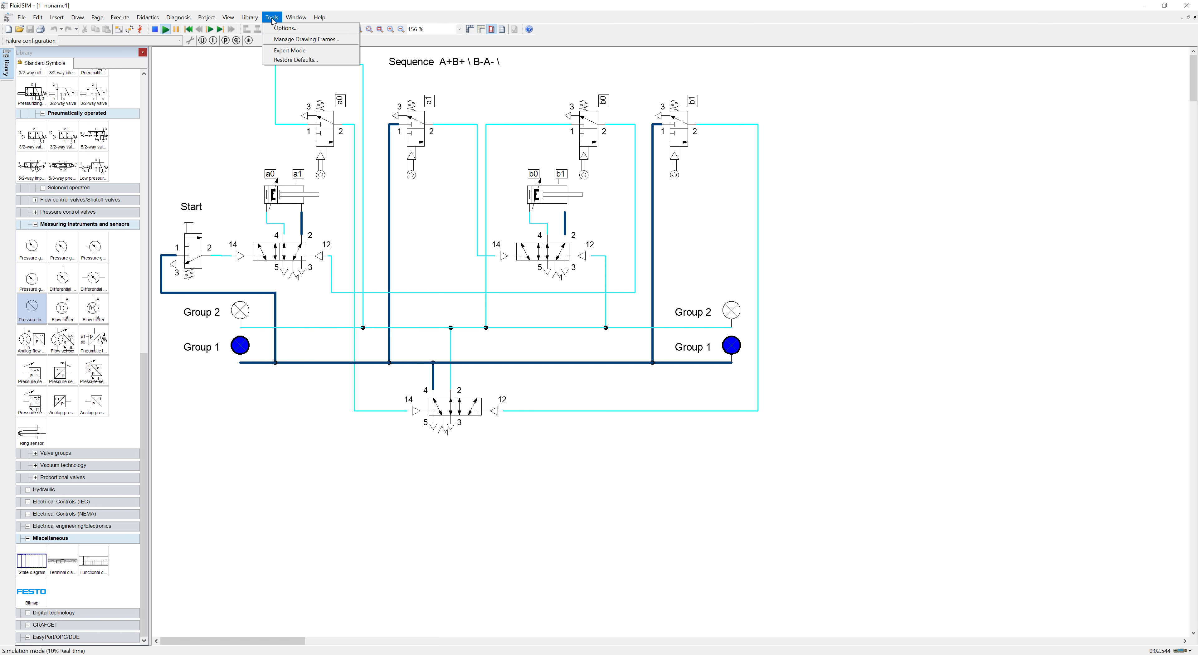
{"action": "left_click", "coordinate": [288, 28]}
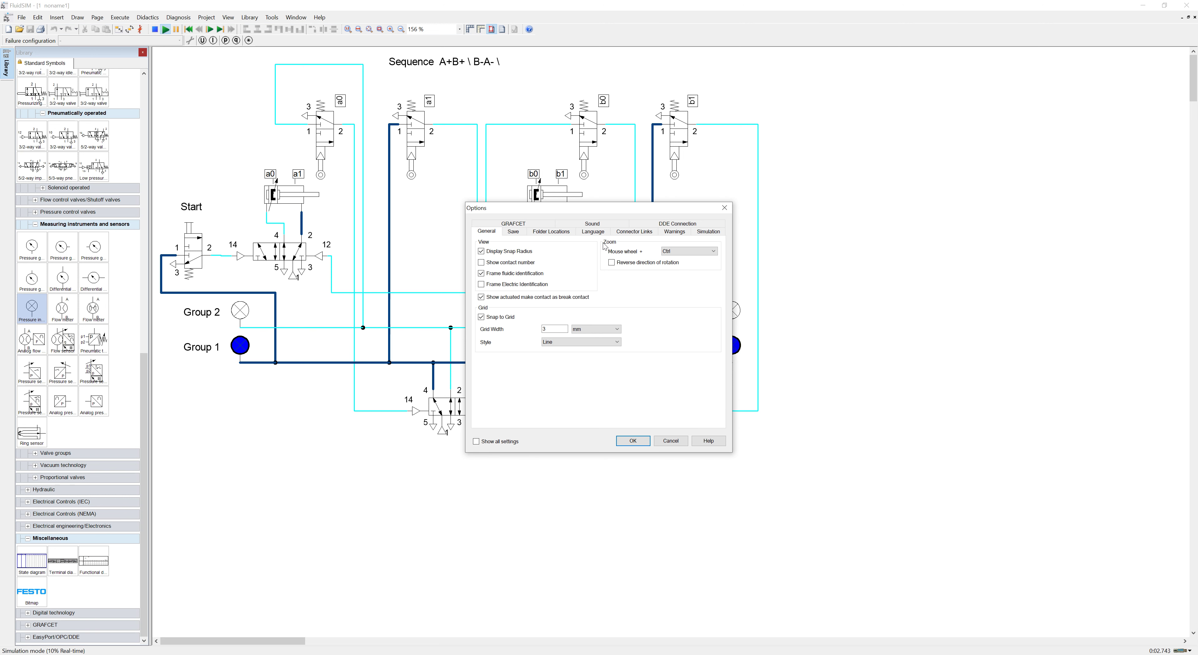
{"action": "left_click", "coordinate": [705, 231]}
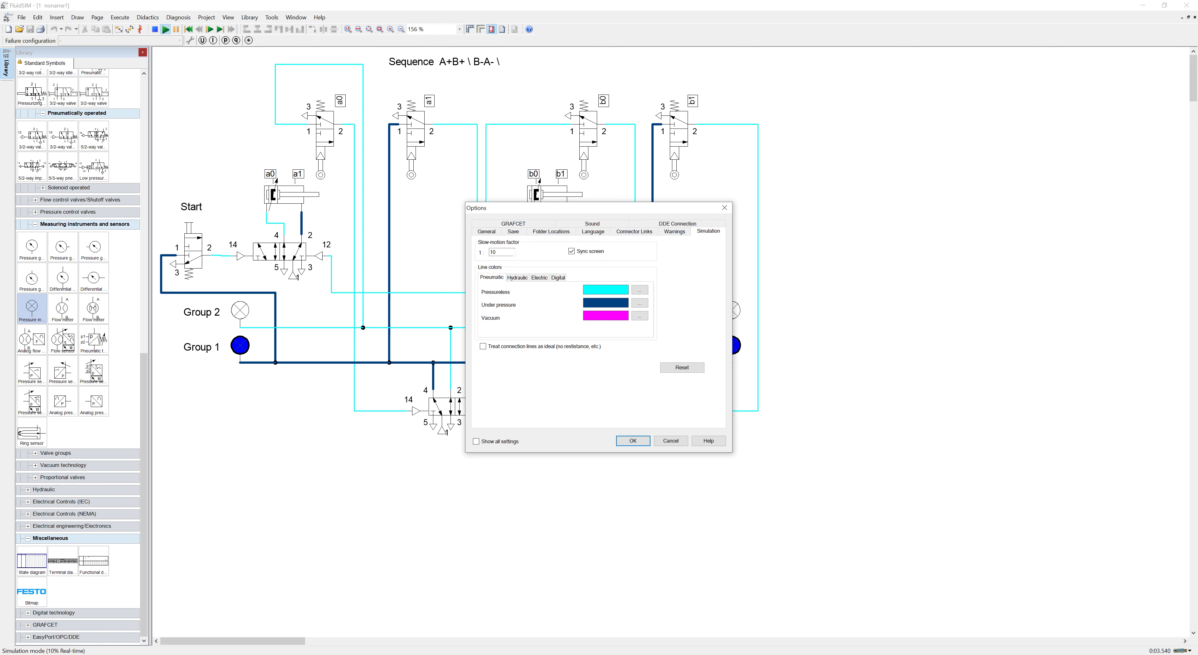
{"action": "left_click", "coordinate": [627, 442]}
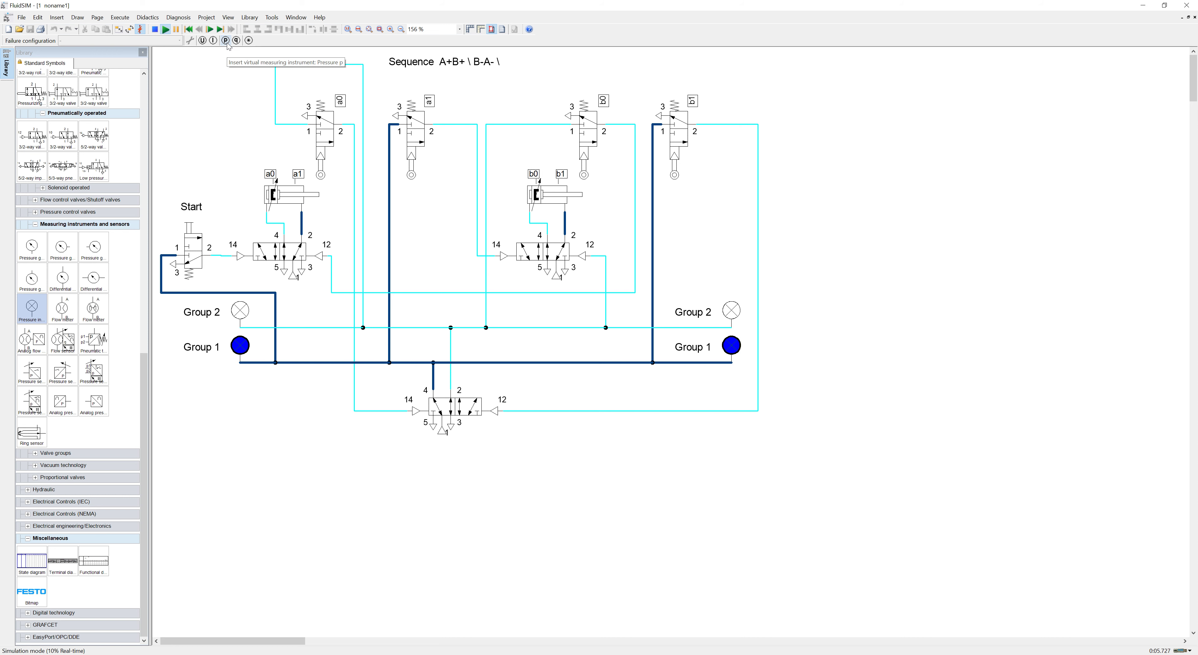
Step: Attach a virtual pressure measuring instrument to port 12 of the lower impulse valve and place its display below the circuit
{"action": "left_click", "coordinate": [226, 40]}
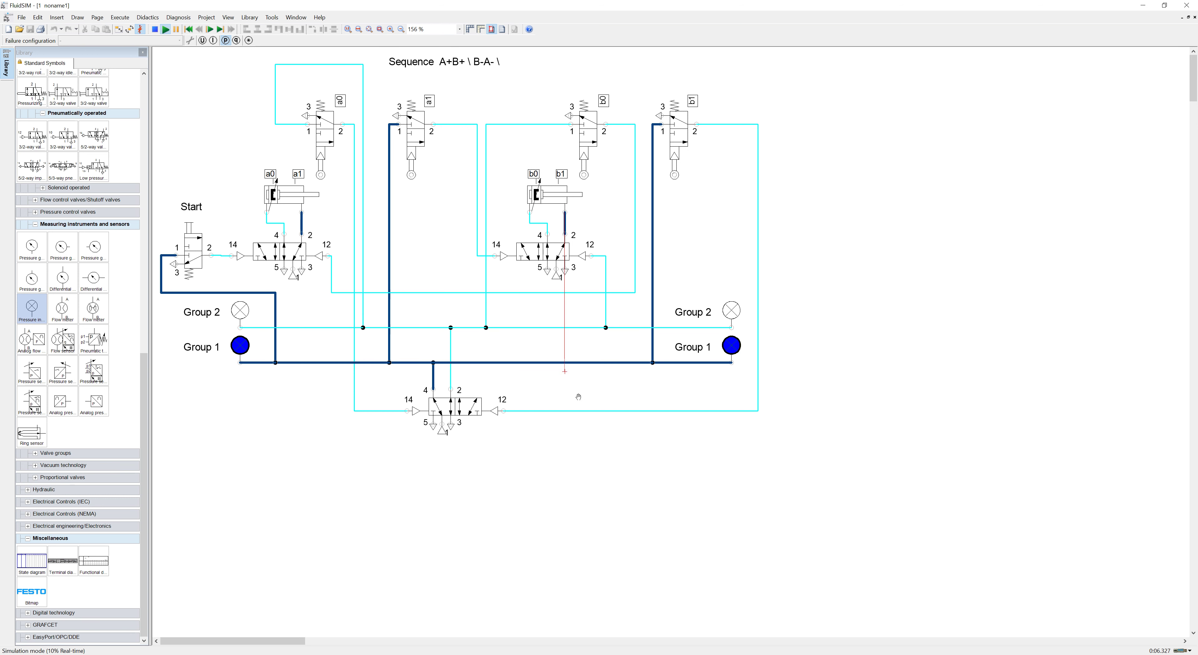
{"action": "left_click", "coordinate": [592, 411]}
{"action": "left_click", "coordinate": [592, 410]}
{"action": "left_click", "coordinate": [638, 493]}
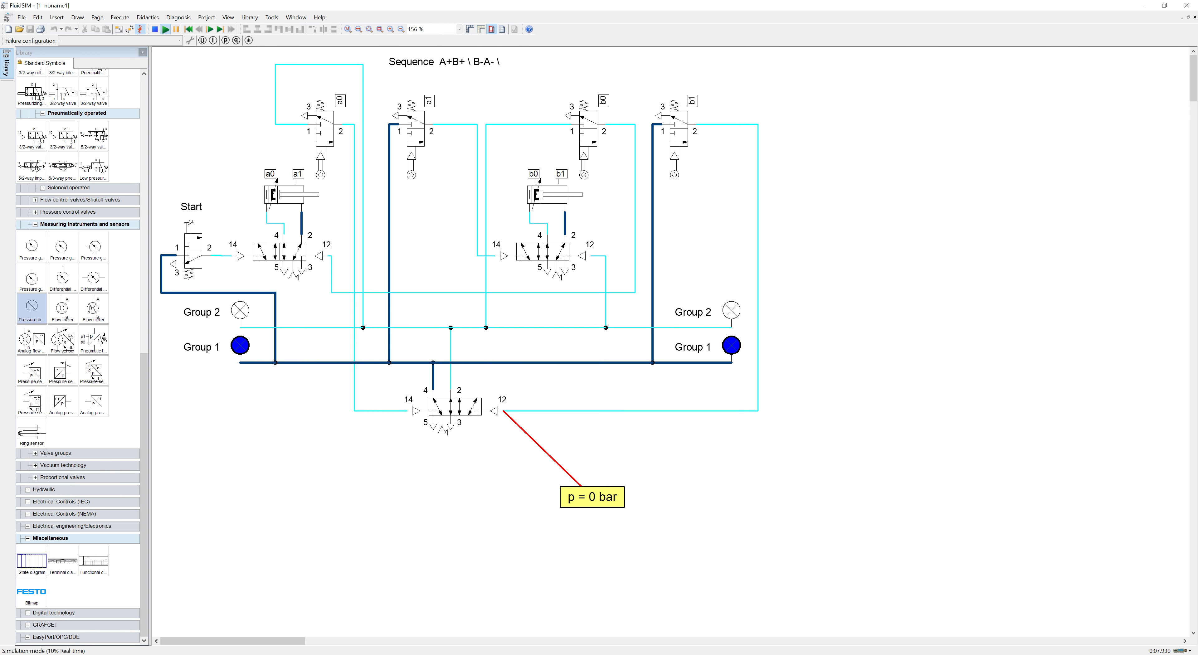
Step: Actuate the Start valve again to run a cycle with the pressure instrument attached to port 12
{"action": "left_click", "coordinate": [190, 222]}
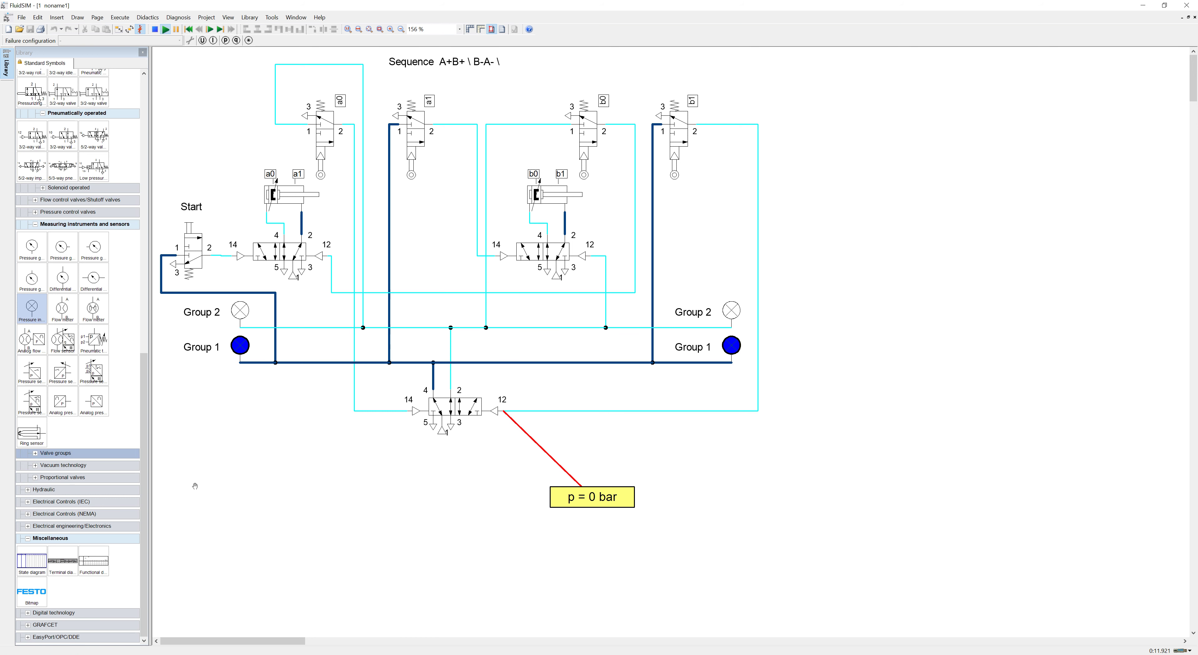
{"action": "key", "text": "alt+Tab"}
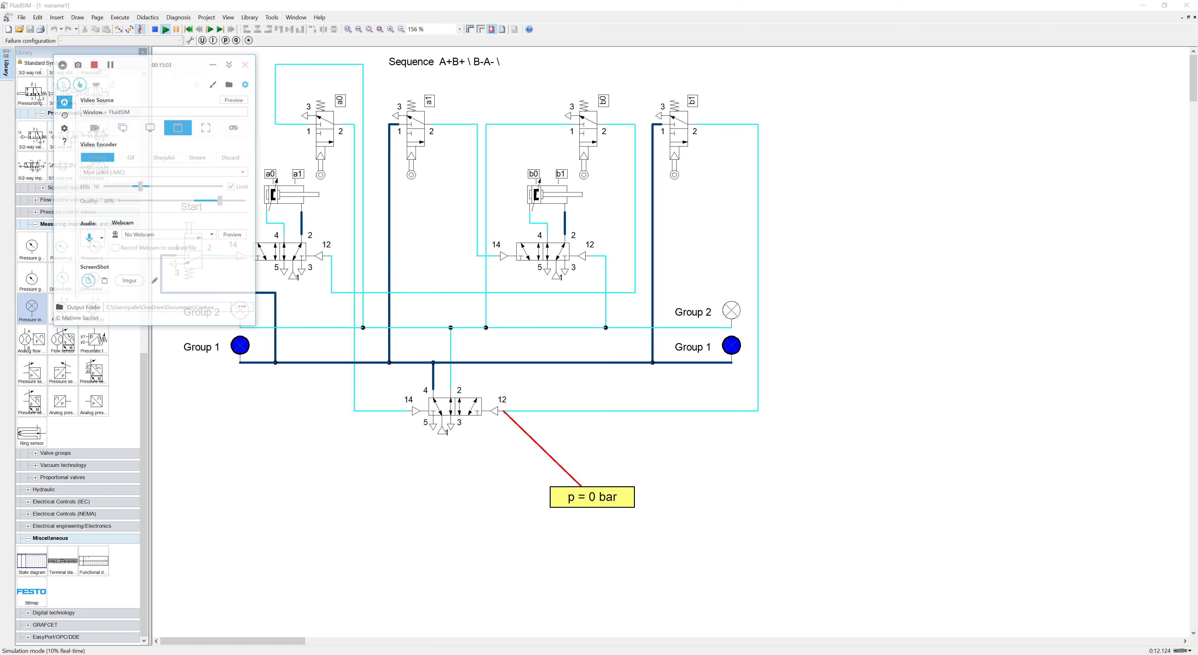